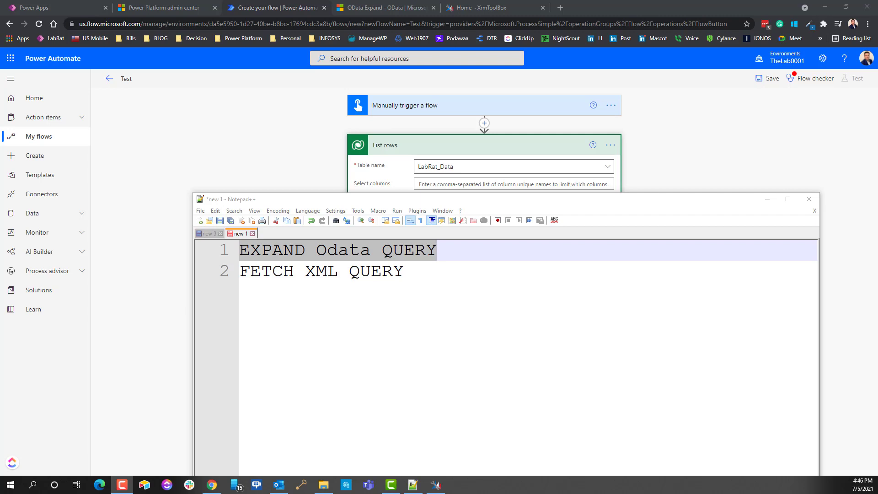
# Step: Insert and then remove an empty line above the FETCH XML QUERY note
pyautogui.click(399, 275)
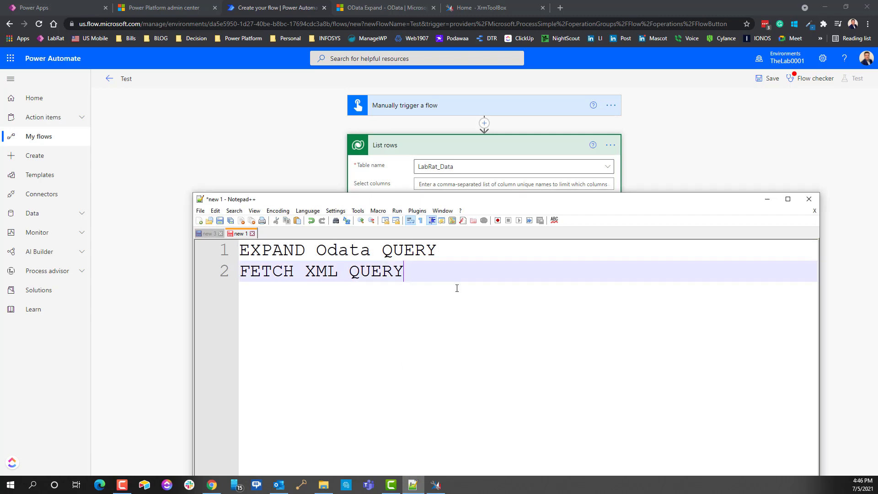
pyautogui.press('Home')
pyautogui.press('Return')
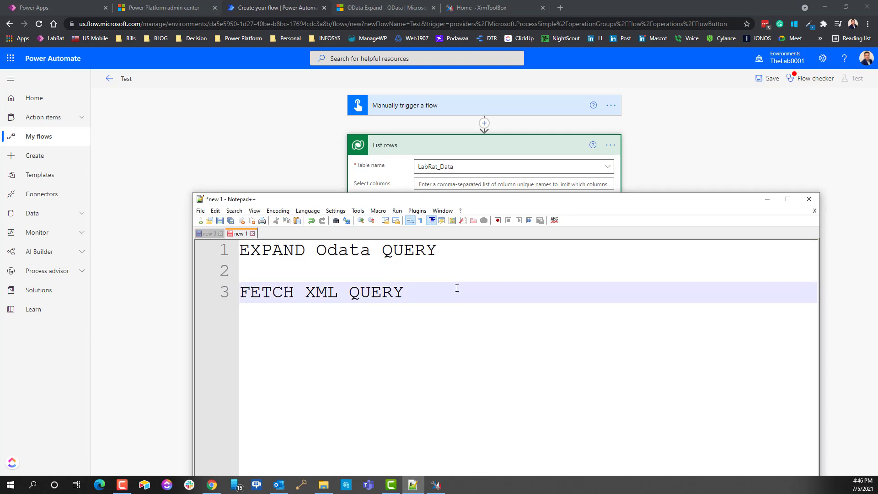
pyautogui.press('Up')
pyautogui.press('Delete')
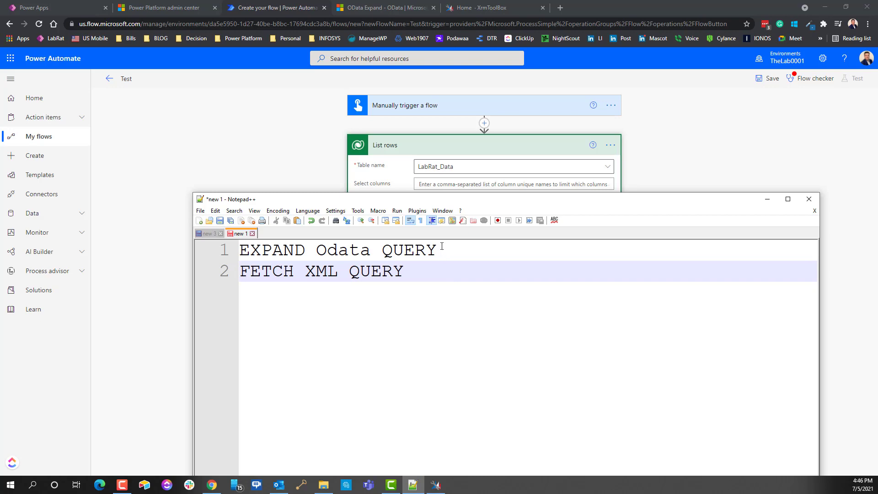
# Step: Select the EXPAND Odata QUERY and FETCH XML QUERY lines, then minimize Notepad++
pyautogui.moveTo(439, 250); pyautogui.dragTo(213, 238)
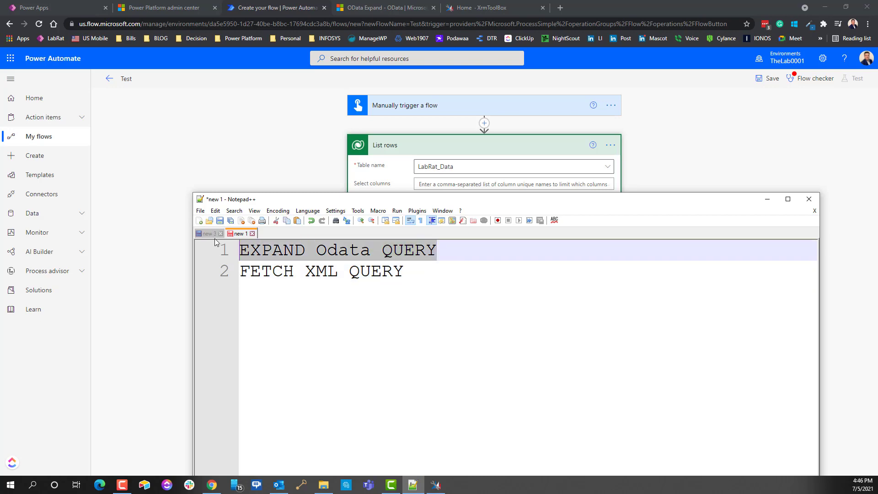
pyautogui.click(467, 6)
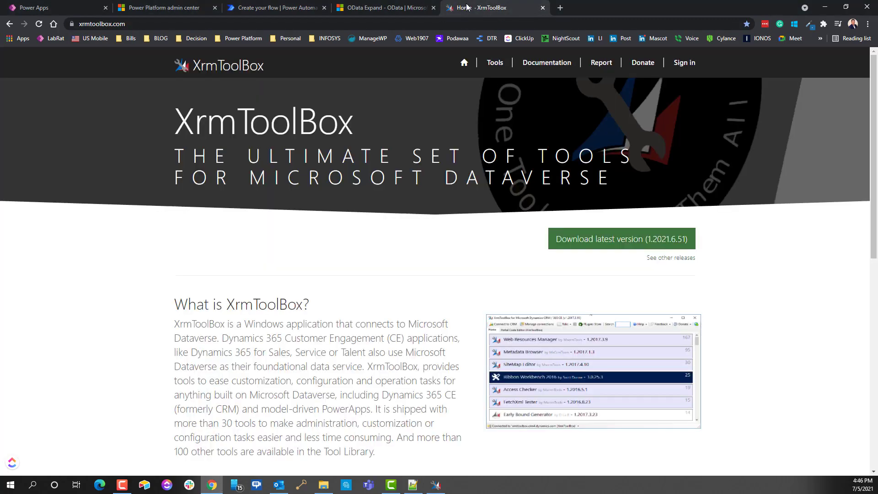
pyautogui.hotkey('alt', 'Tab')
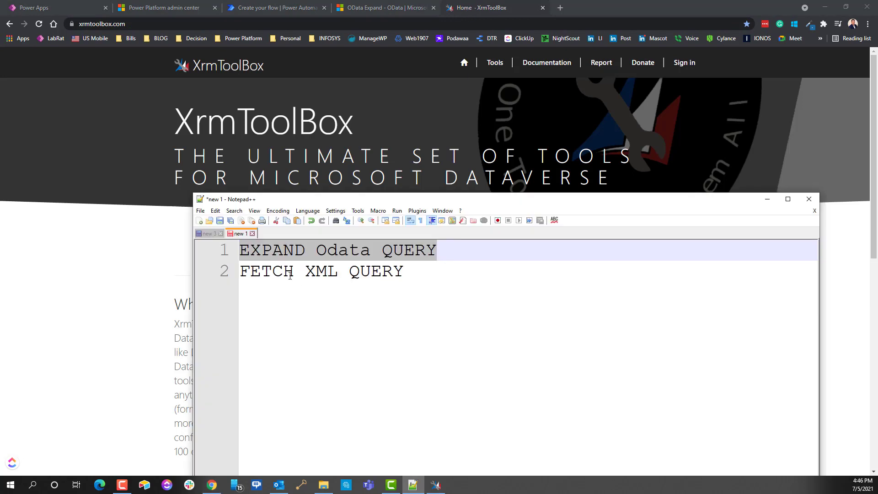
pyautogui.moveTo(421, 271); pyautogui.dragTo(225, 274)
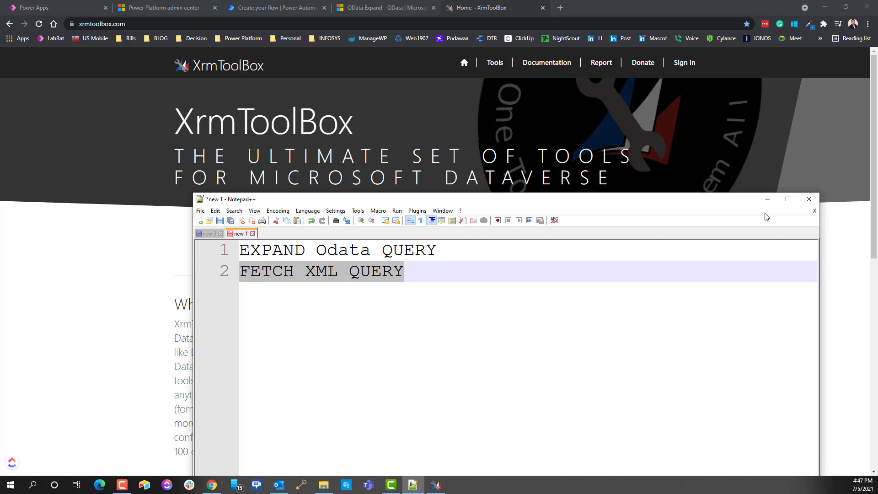
pyautogui.click(767, 199)
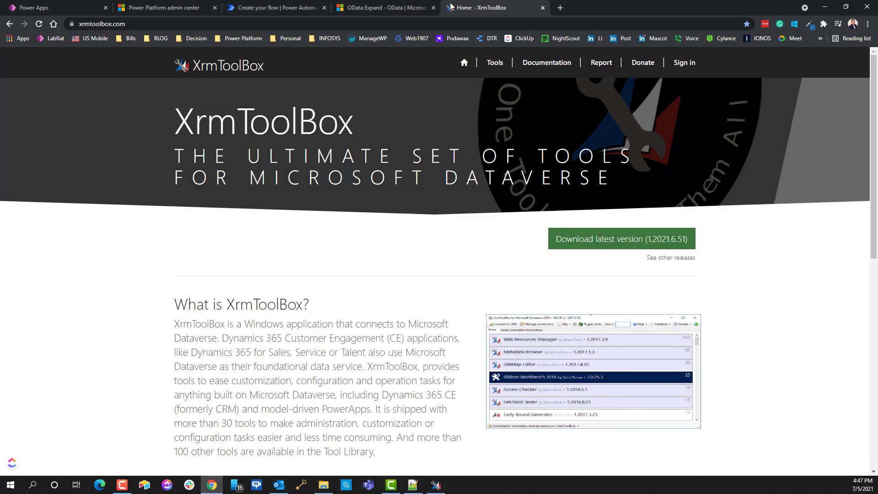
# Step: Inspect Filter rows and its empty fx editor, then Expand Query, before viewing the OData Expand docs
pyautogui.click(274, 7)
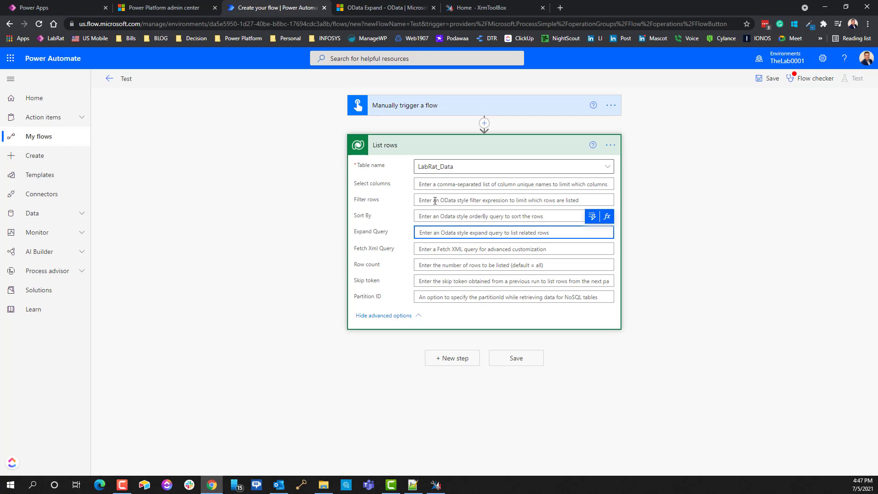
pyautogui.click(442, 202)
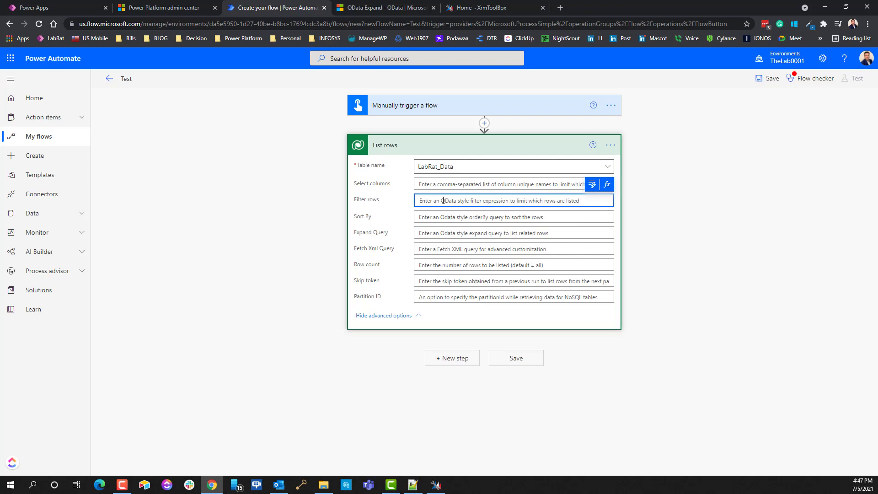
pyautogui.click(607, 184)
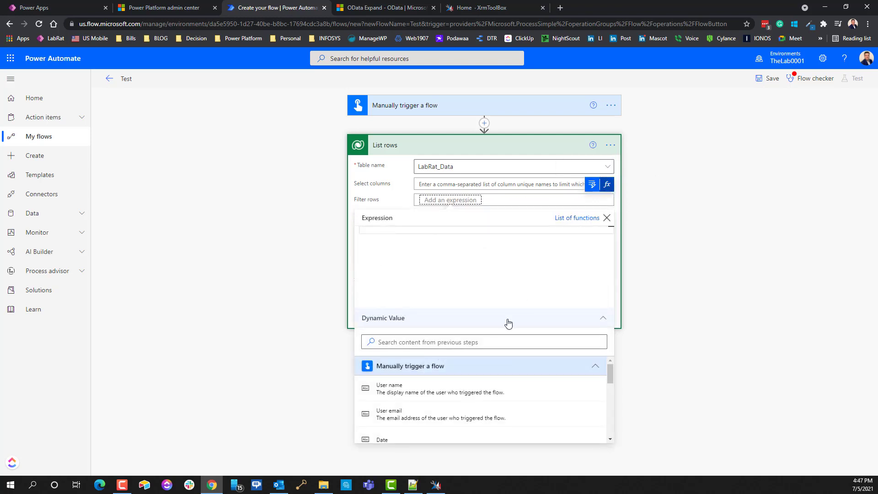
pyautogui.click(607, 219)
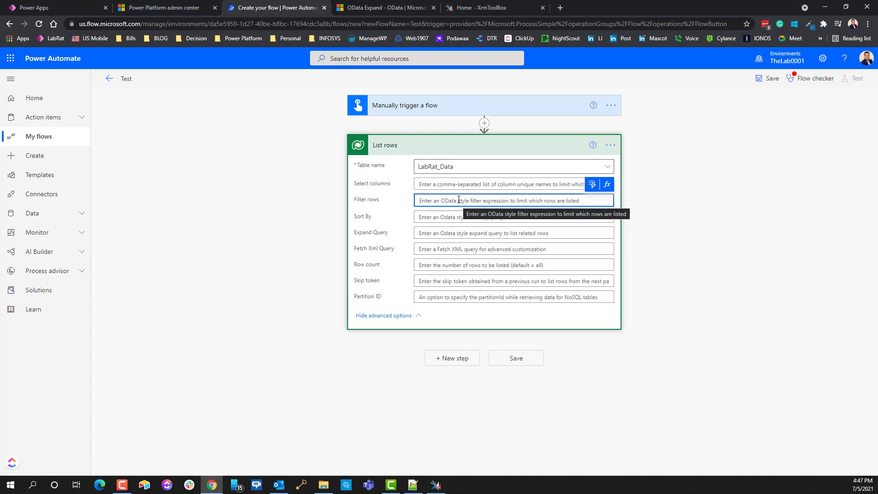
pyautogui.click(421, 235)
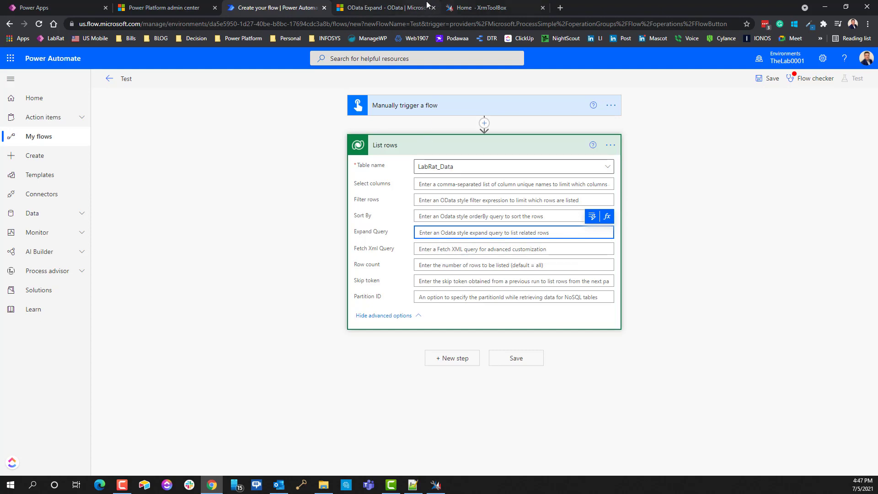
pyautogui.click(382, 8)
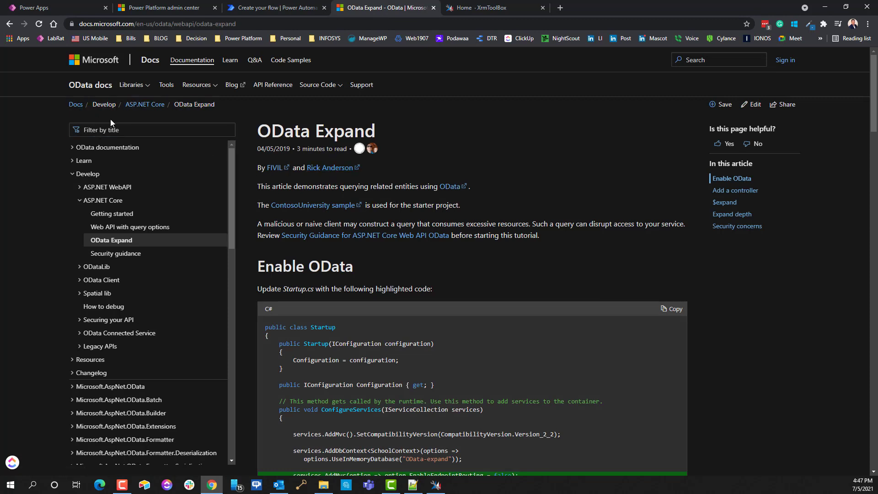
# Step: Scroll the OData Expand article to the $expand section showing ?$expand=course, then return to the flow
pyautogui.moveTo(212, 110); pyautogui.dragTo(92, 109)
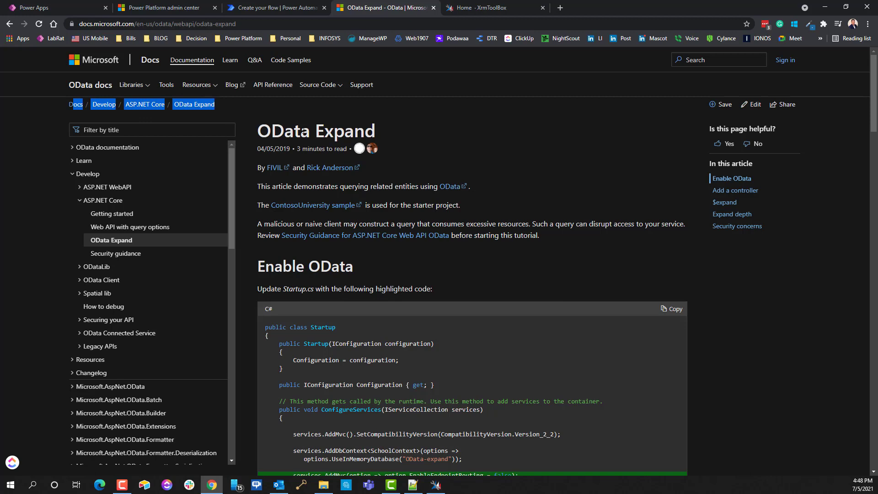
pyautogui.scroll(-2, 471, 161)
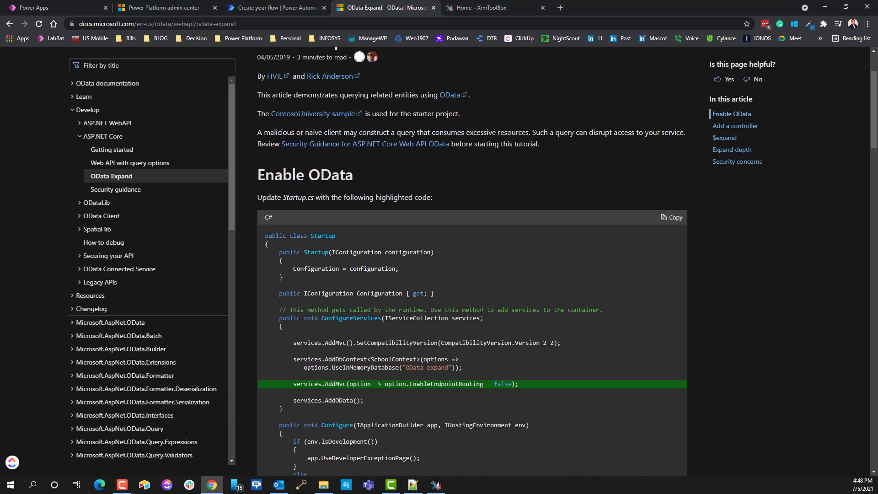
pyautogui.scroll(-14, 479, 312)
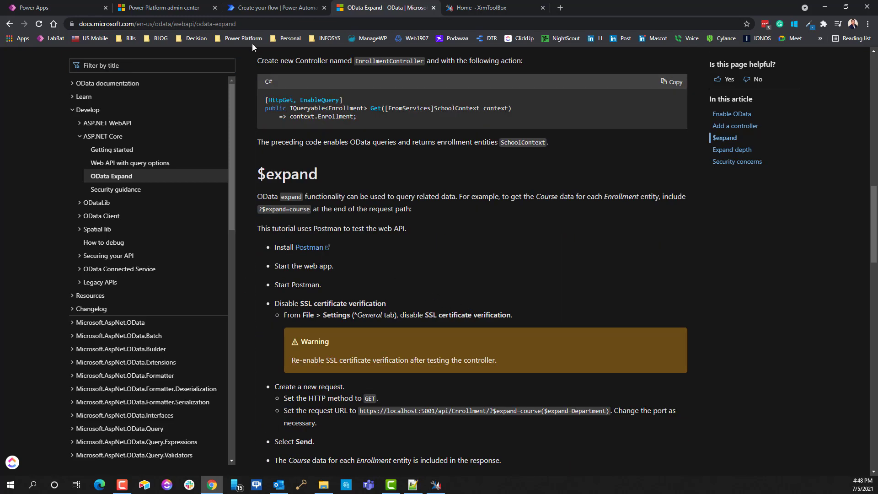
pyautogui.click(259, 9)
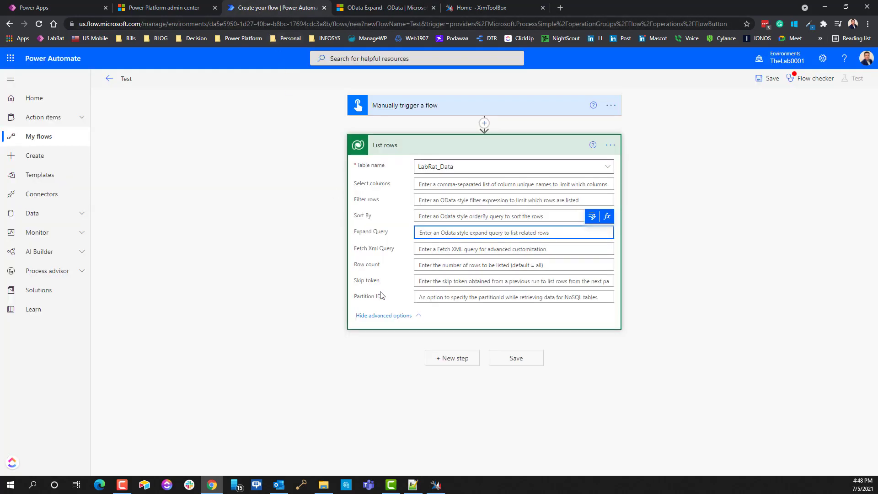
# Step: Glance at the XrmToolBox site and FetchXML Builder before returning to the flow editor
pyautogui.click(475, 11)
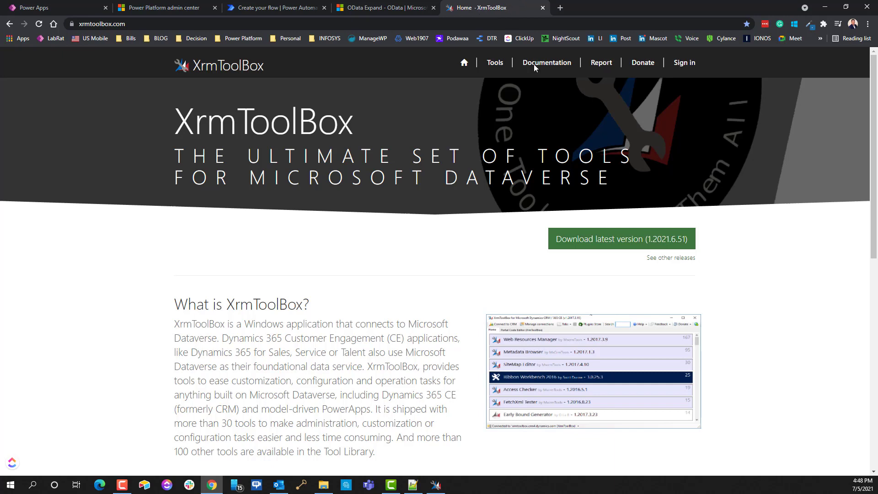
pyautogui.click(828, 10)
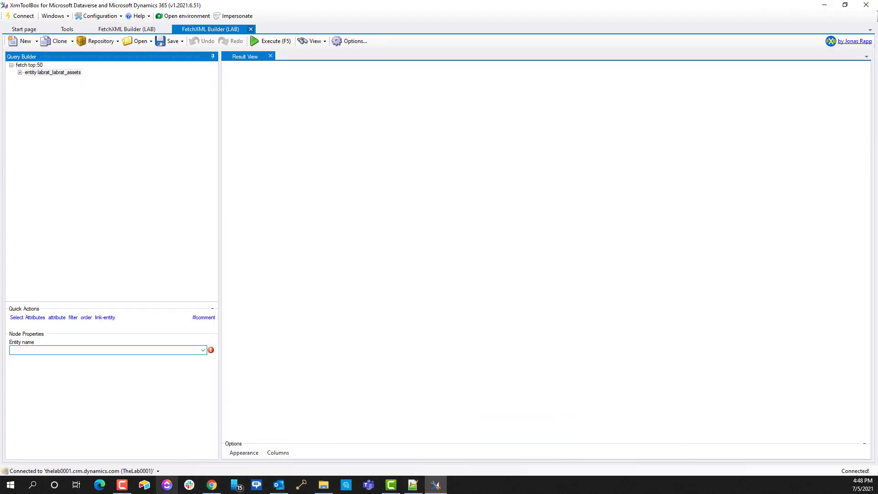
pyautogui.click(213, 488)
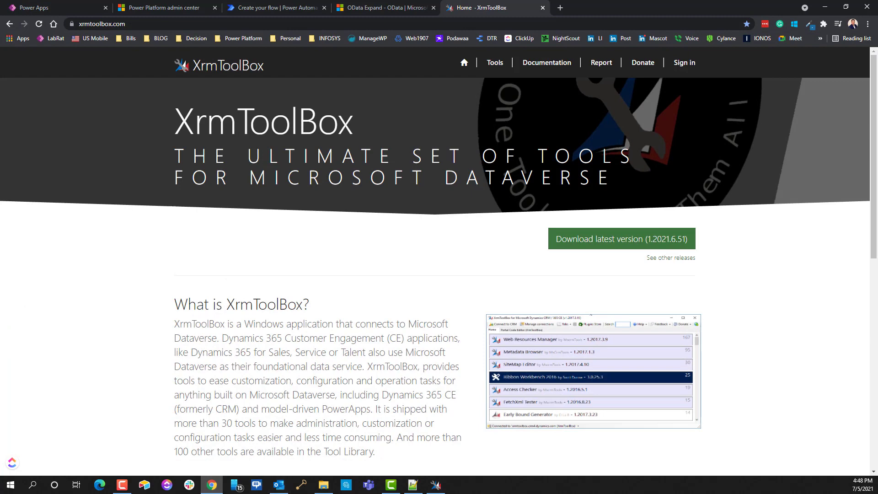
pyautogui.click(256, 7)
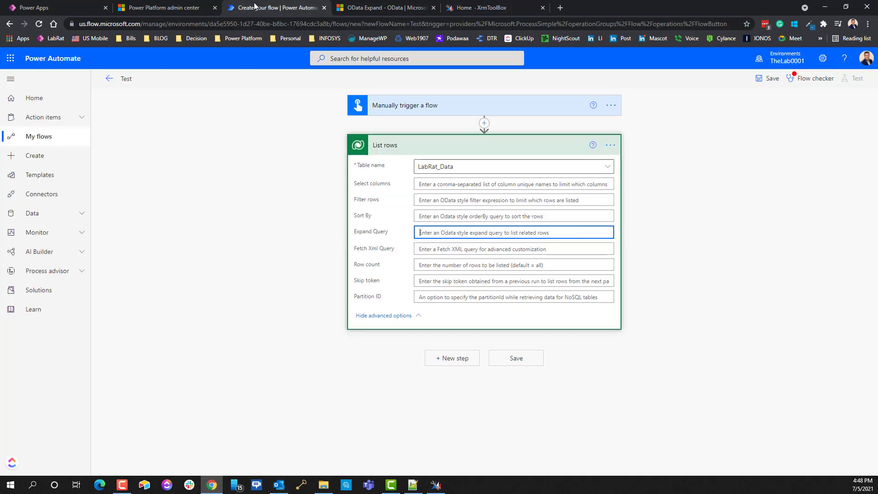
# Step: Type and clear test text in Filter rows and Expand Query, leaving both empty, then close the XrmToolBox site
pyautogui.click(432, 199)
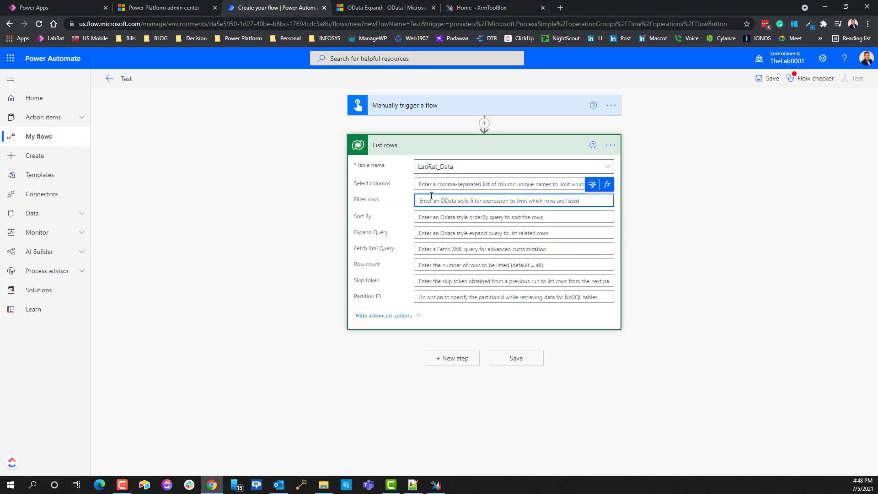
pyautogui.write('uuuuuuuuuuuuuu')
pyautogui.hotkey('ctrl', 'a')
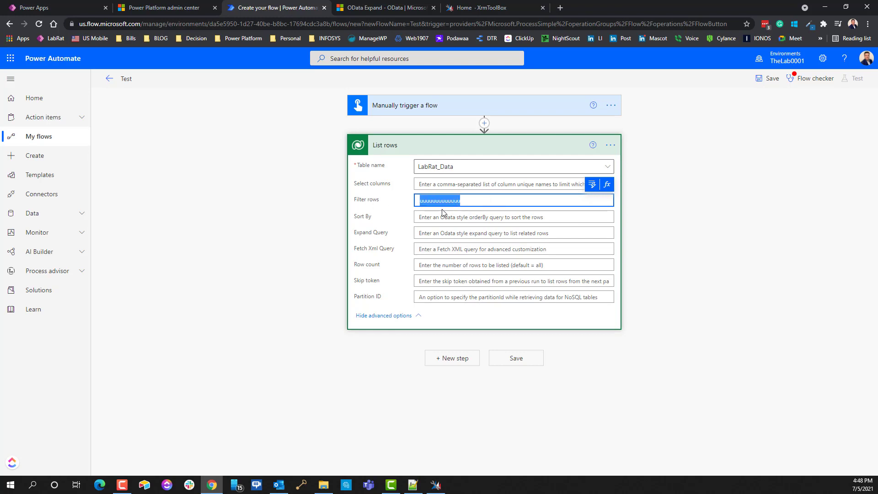
pyautogui.press('BackSpace')
pyautogui.click(428, 234)
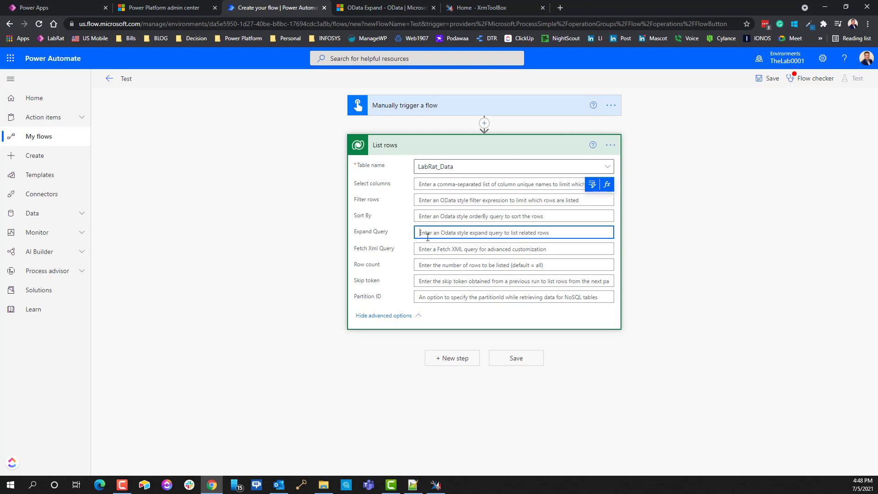
pyautogui.write('yyyyyyyyyyyyy')
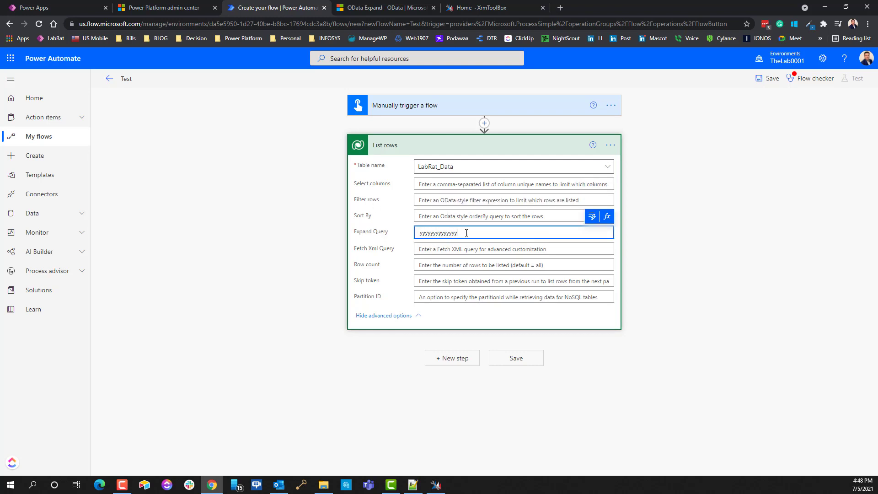
pyautogui.hotkey('ctrl', 'a')
pyautogui.press('BackSpace')
pyautogui.click(484, 12)
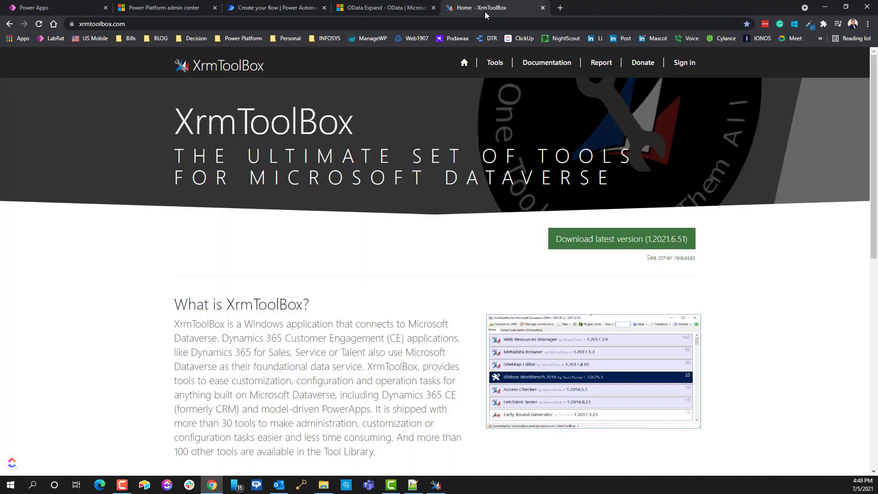
pyautogui.click(543, 7)
# Step: Check the C:\XrmToolbox install folder in File Explorer, then minimize it to show FetchXML Builder
pyautogui.click(824, 7)
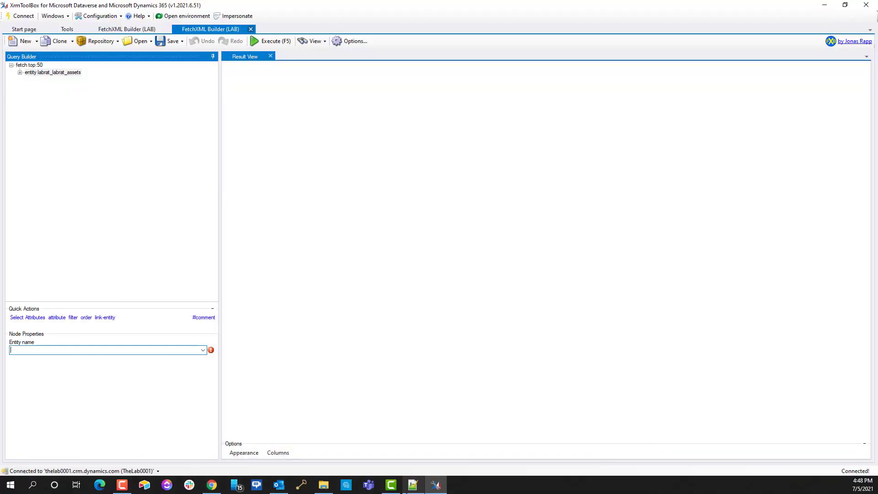
pyautogui.click(323, 485)
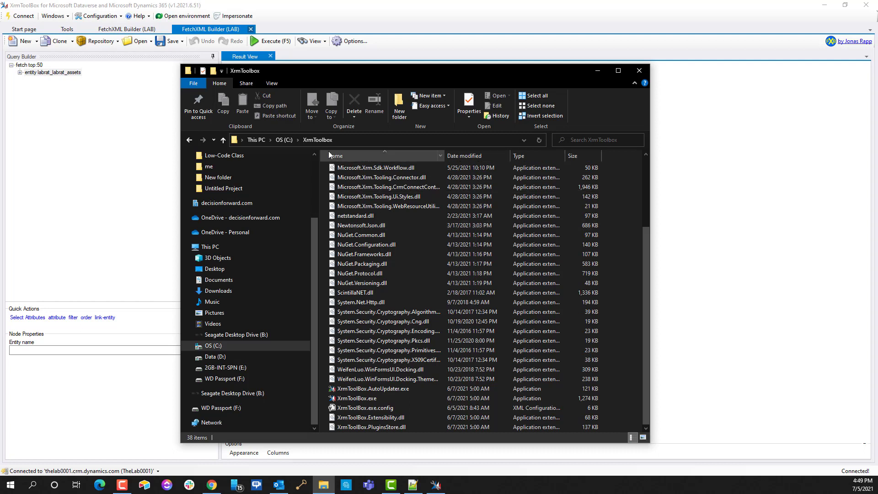
pyautogui.click(356, 139)
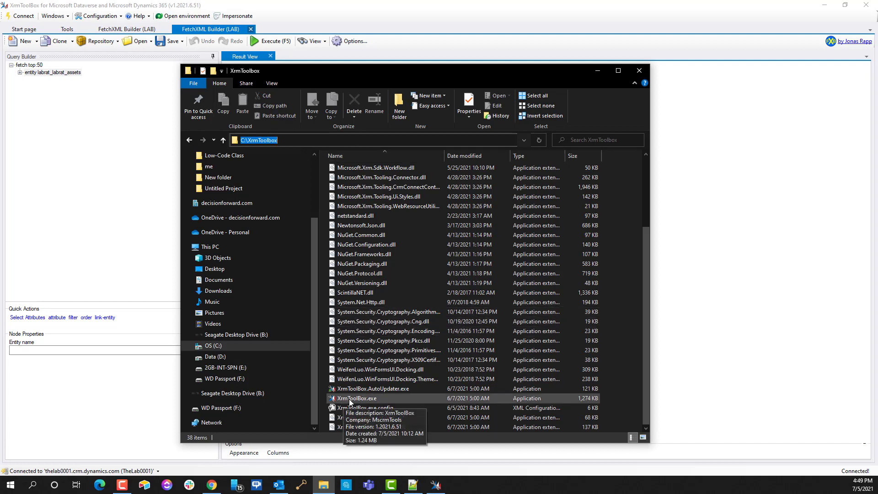
pyautogui.click(597, 71)
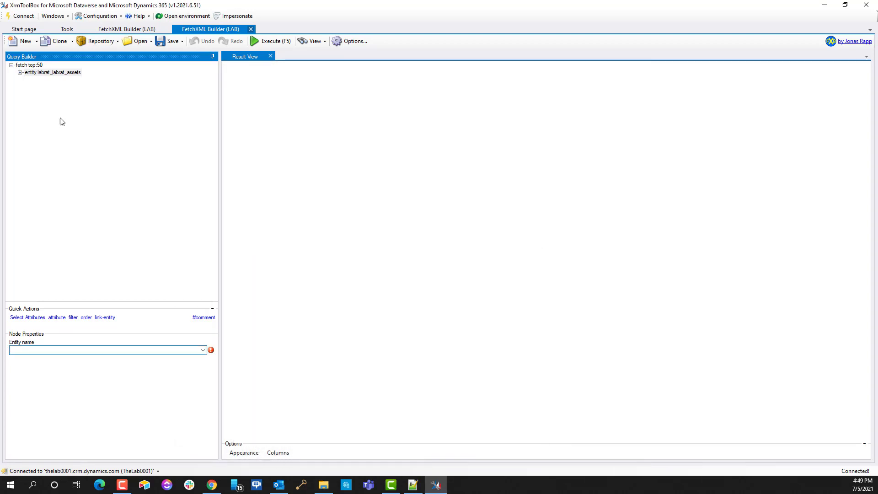
# Step: Close both FetchXML Builder tabs, discarding the unsaved query changes
pyautogui.click(264, 41)
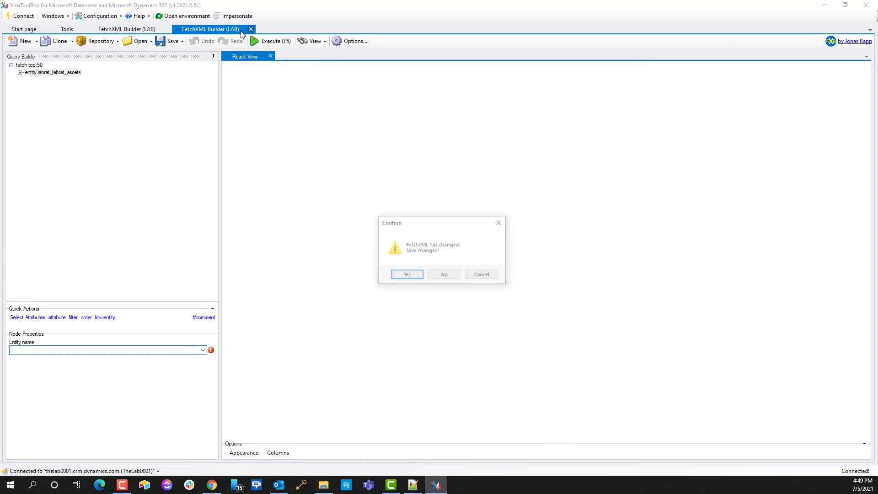
pyautogui.click(444, 275)
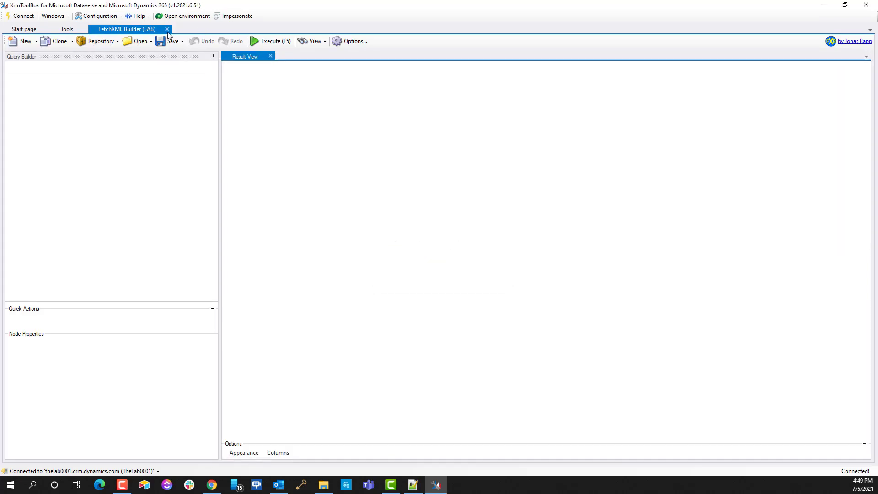
pyautogui.click(168, 29)
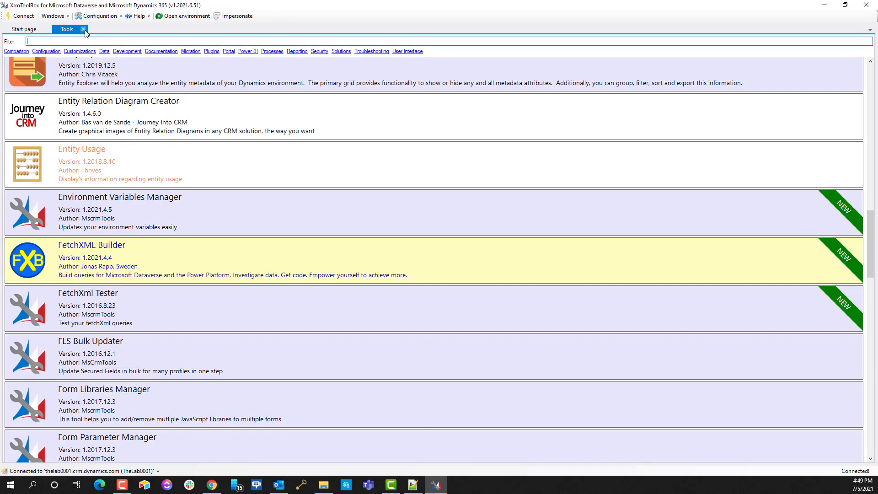
# Step: Clear the recently used tools list on the Start page and open the Tool Library
pyautogui.click(32, 31)
pyautogui.rightClick(151, 132)
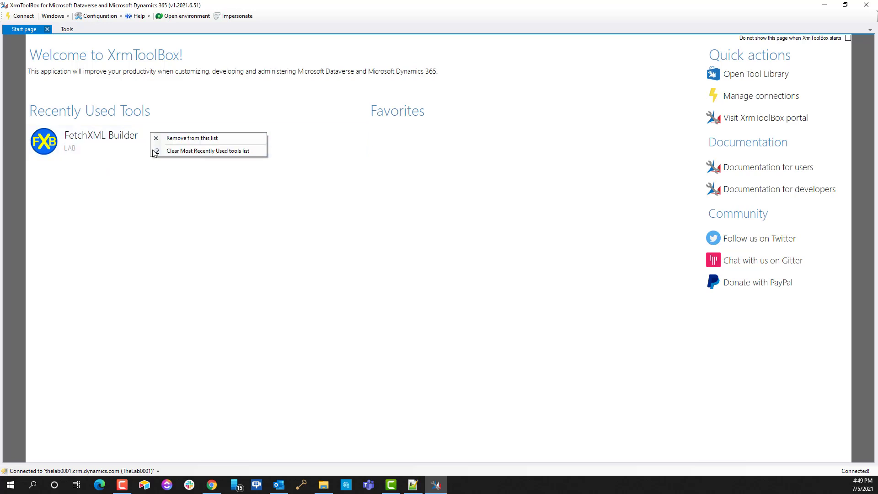
pyautogui.click(169, 138)
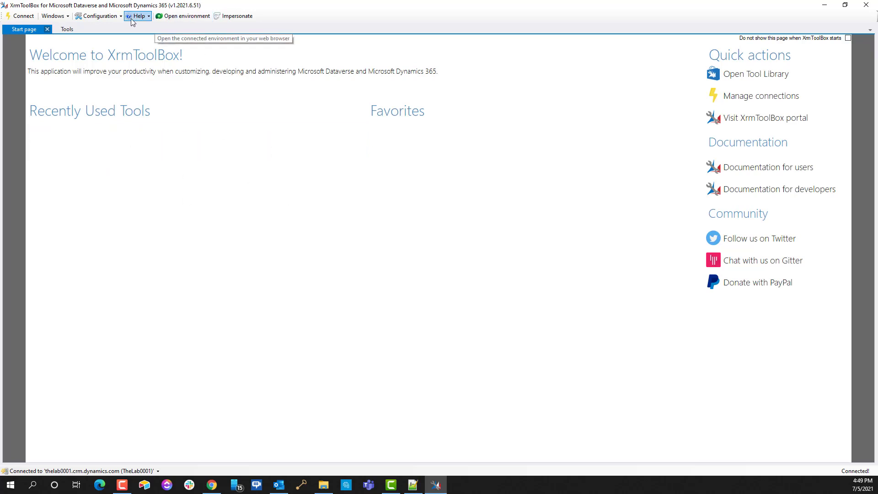
pyautogui.click(96, 18)
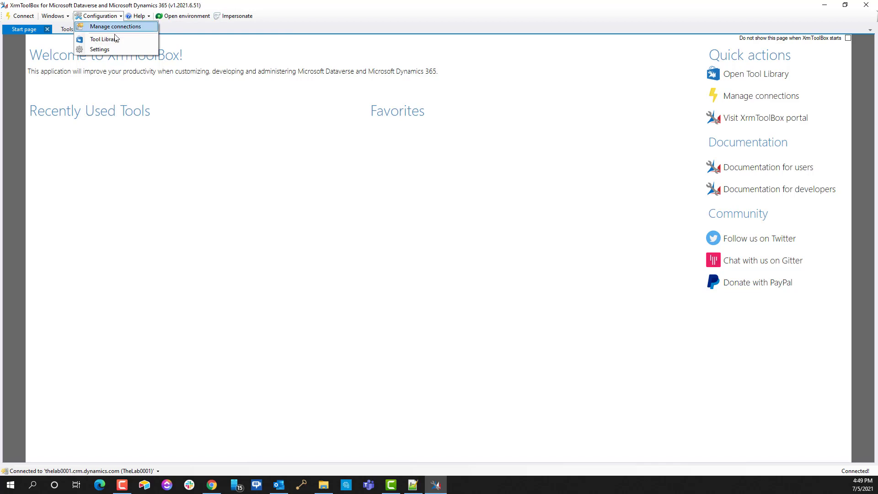
pyautogui.click(116, 40)
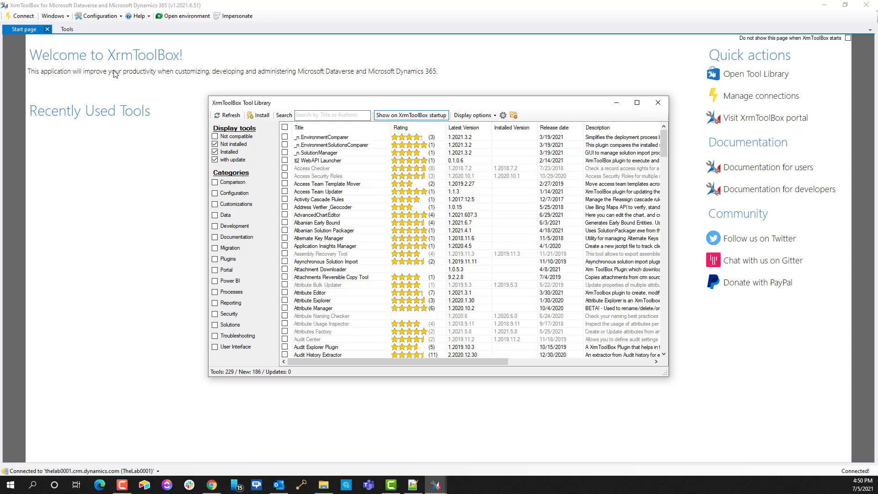
# Step: Minimize, restore and close the Tool Library, then browse the installed tools list
pyautogui.click(616, 103)
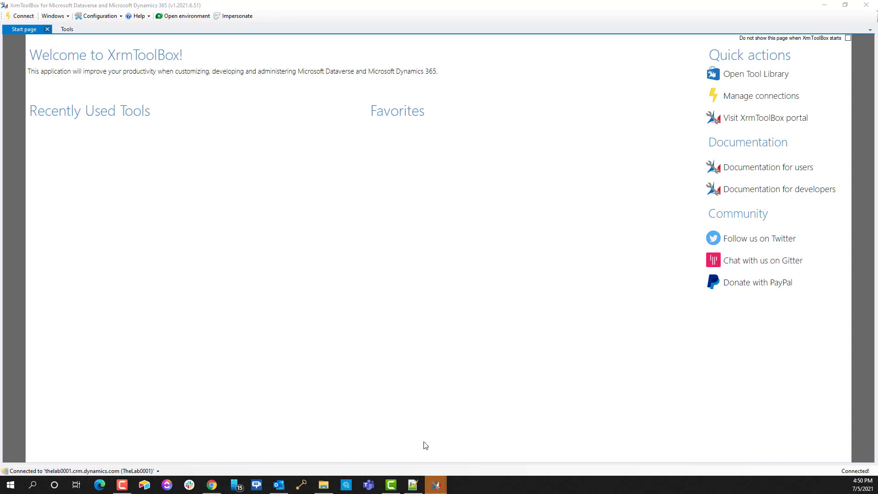
pyautogui.moveTo(435, 484)
pyautogui.click(501, 443)
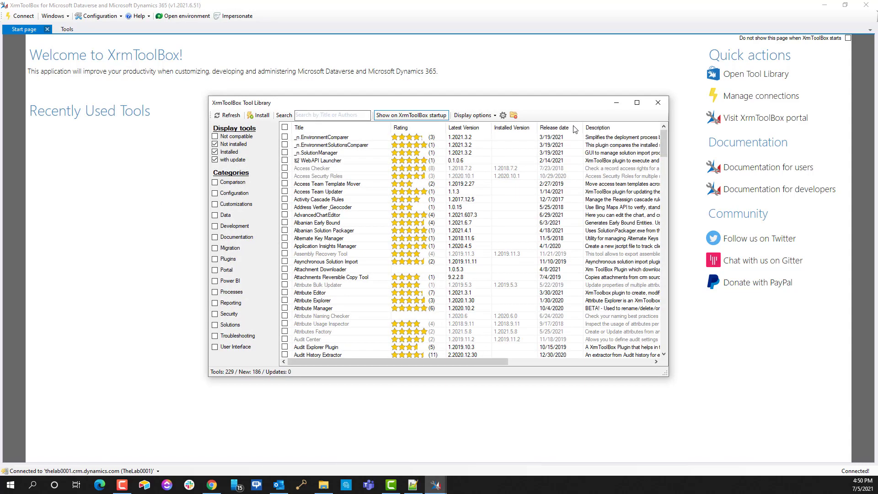
pyautogui.click(660, 97)
pyautogui.click(68, 29)
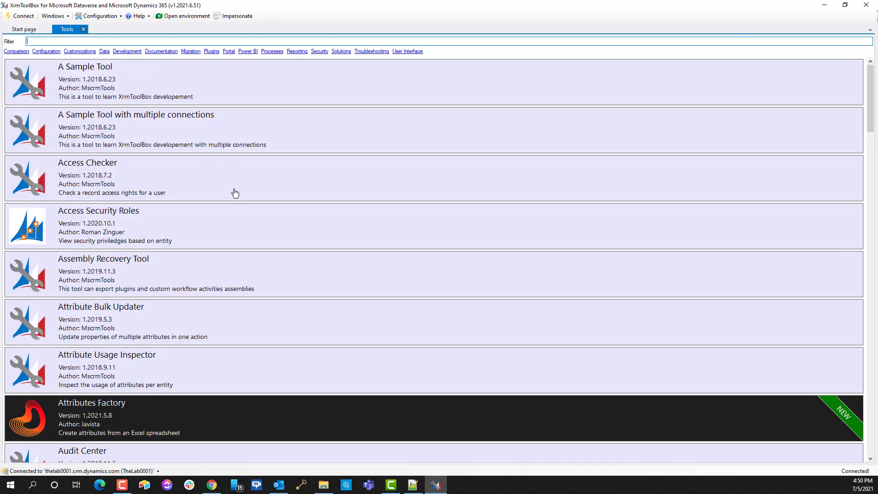
pyautogui.scroll(-20, 233, 192)
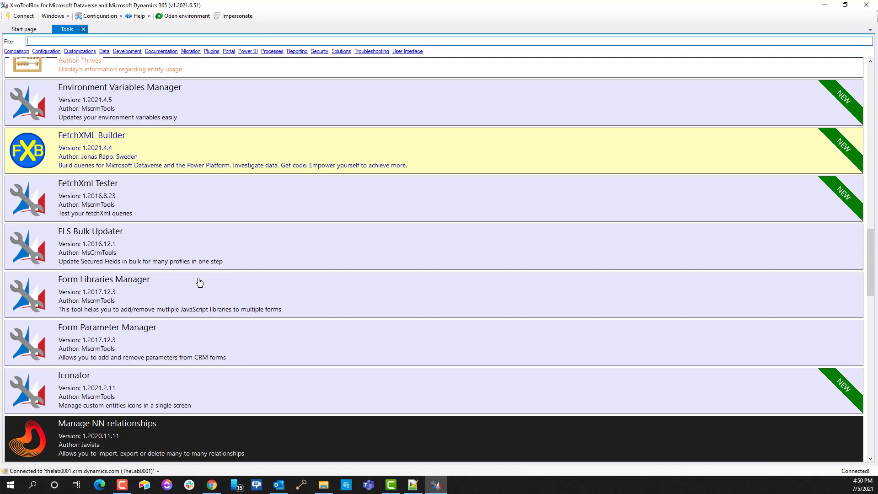
pyautogui.scroll(6, 196, 280)
pyautogui.scroll(-20, 204, 270)
pyautogui.scroll(20, 182, 307)
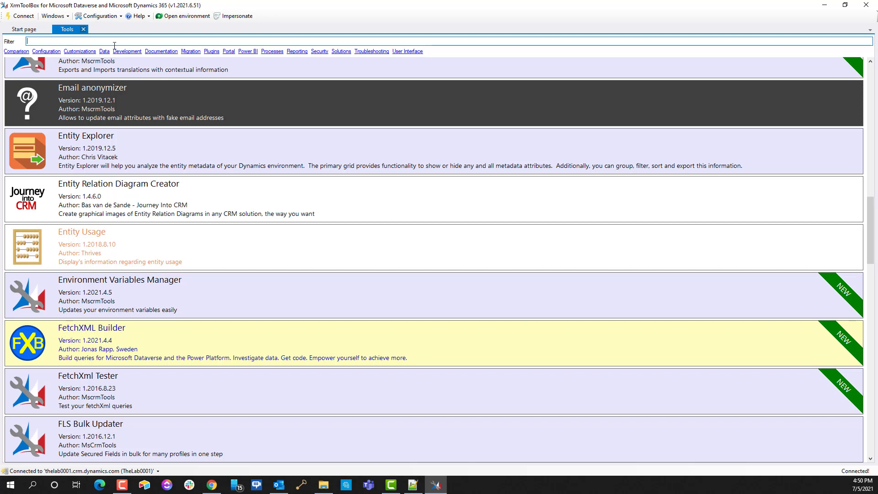
# Step: Search the Tool Library for 'fetch' and view FetchXML Builder 1.2021.4.4 details before closing it
pyautogui.click(116, 17)
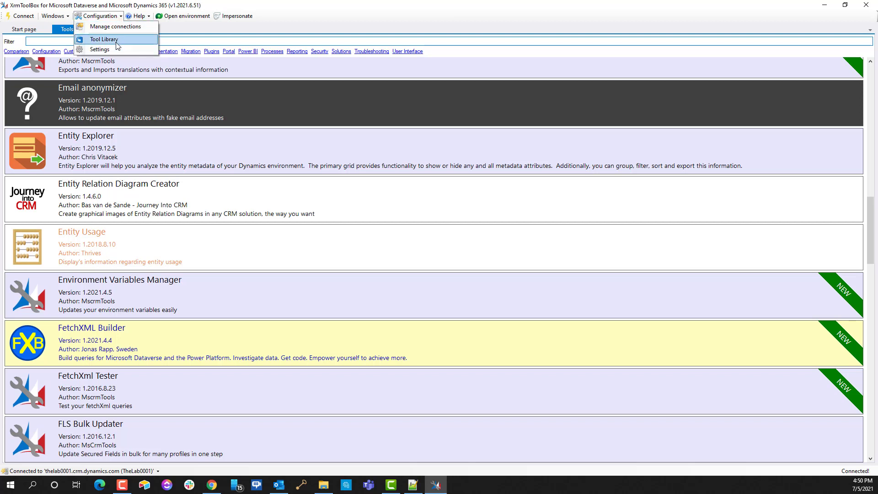
pyautogui.click(116, 42)
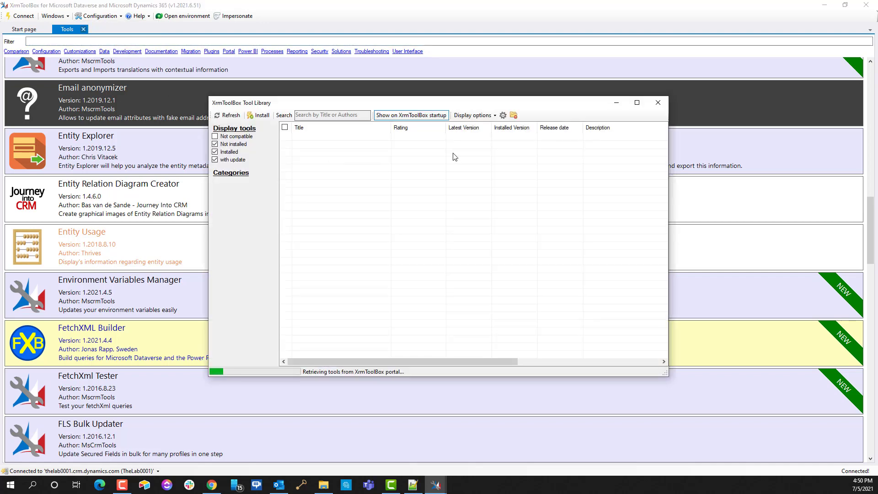
pyautogui.click(310, 114)
pyautogui.write('fetch')
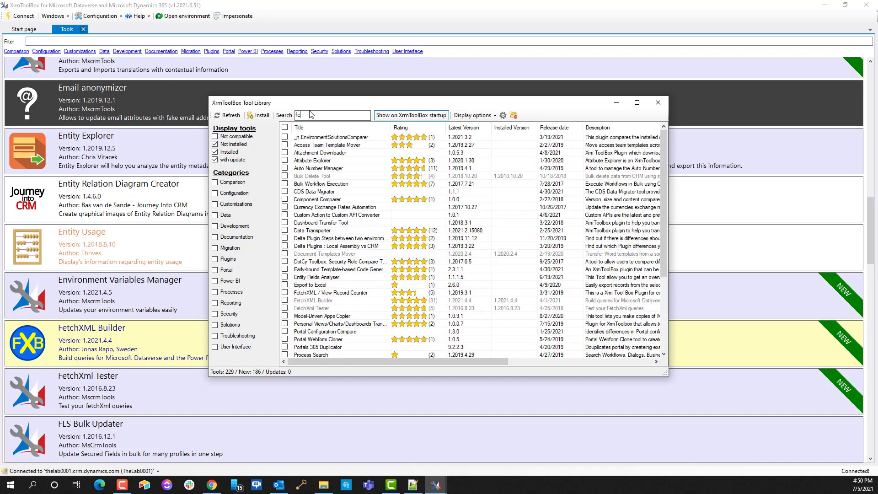
pyautogui.click(215, 145)
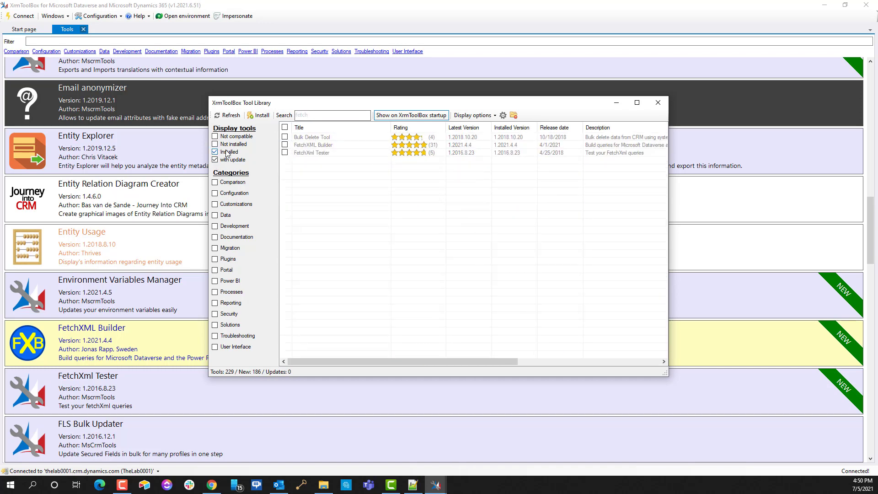
pyautogui.click(216, 145)
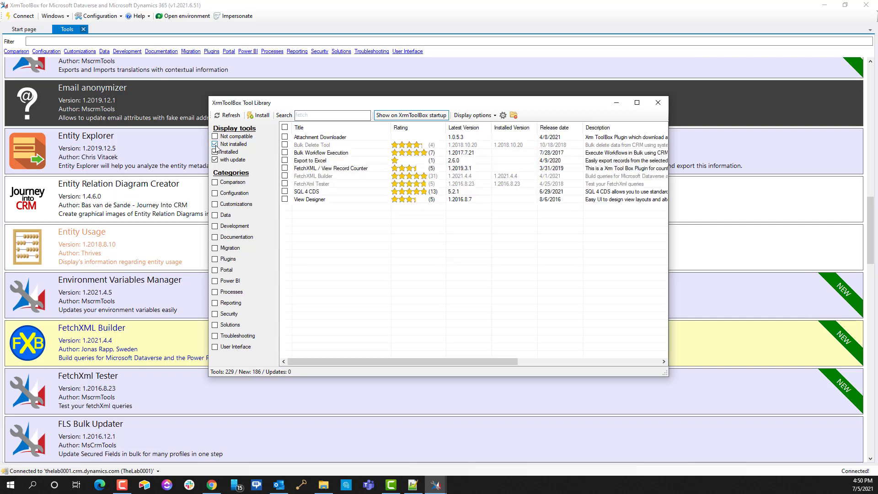
pyautogui.click(327, 178)
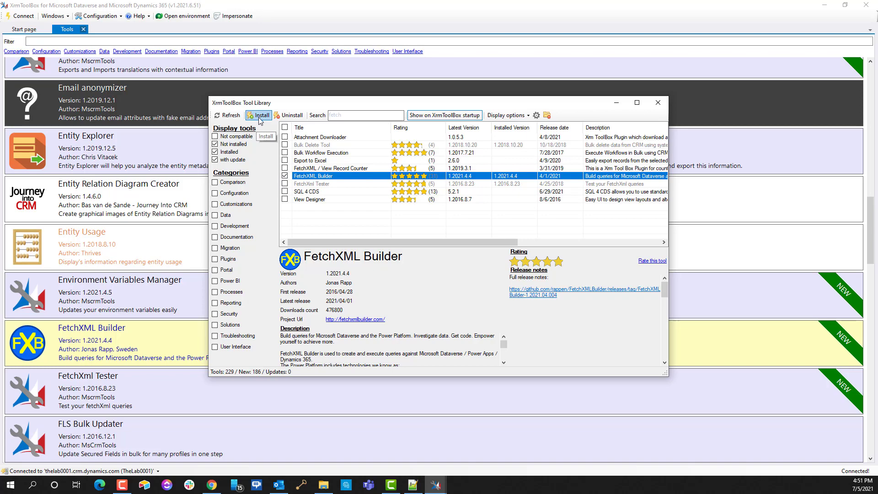
pyautogui.click(658, 103)
pyautogui.scroll(-10, 254, 327)
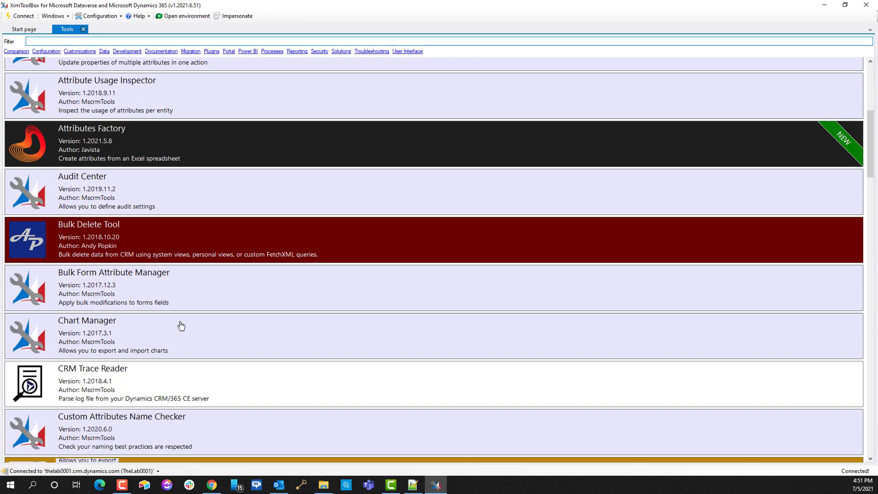
pyautogui.scroll(-5, 90, 122)
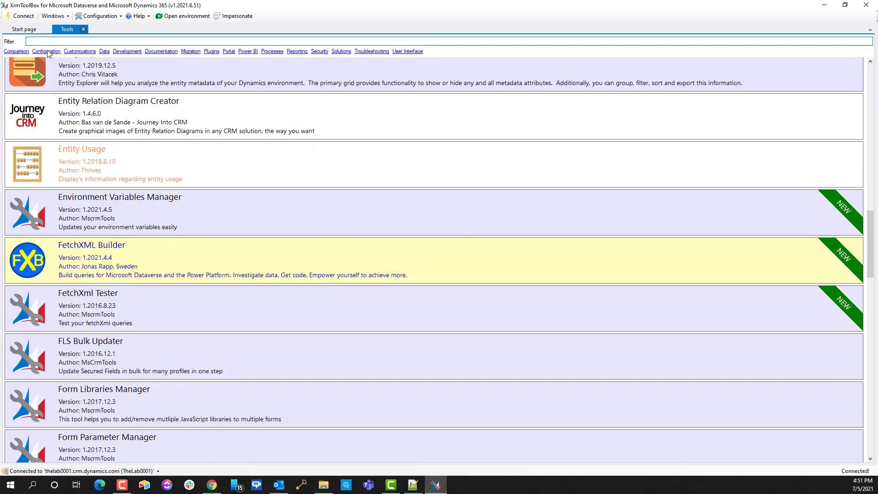
pyautogui.click(23, 29)
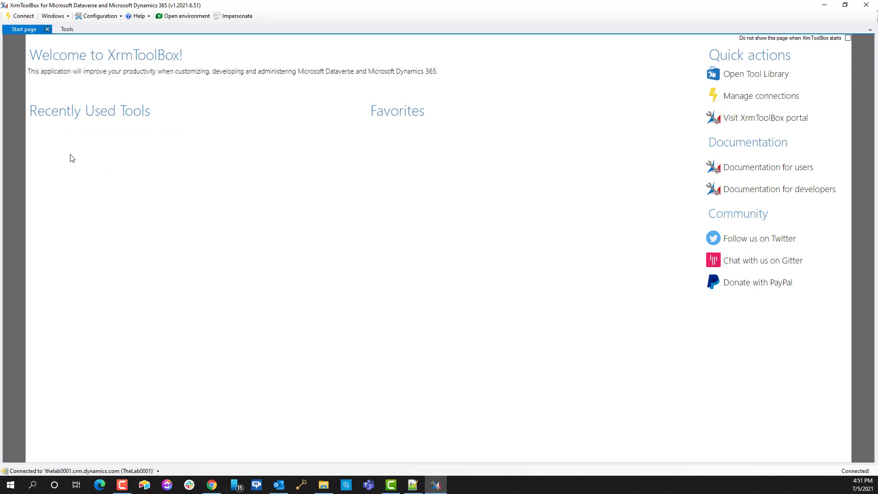
pyautogui.click(67, 29)
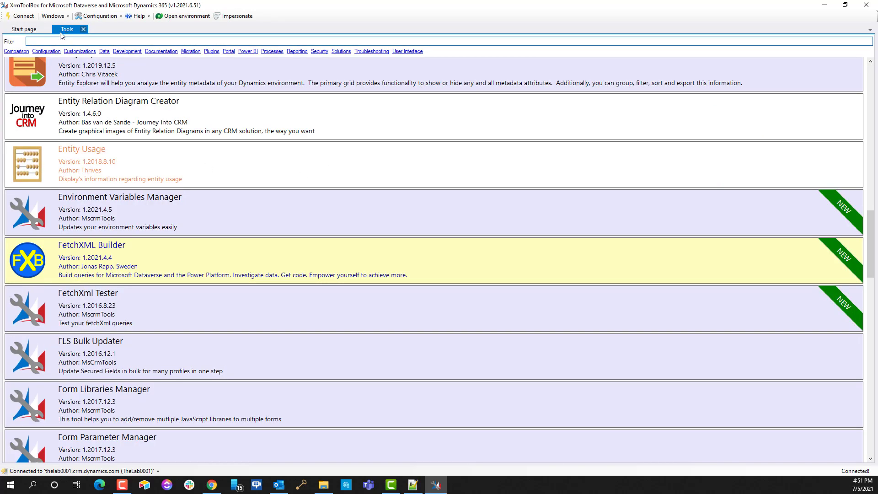
pyautogui.click(34, 30)
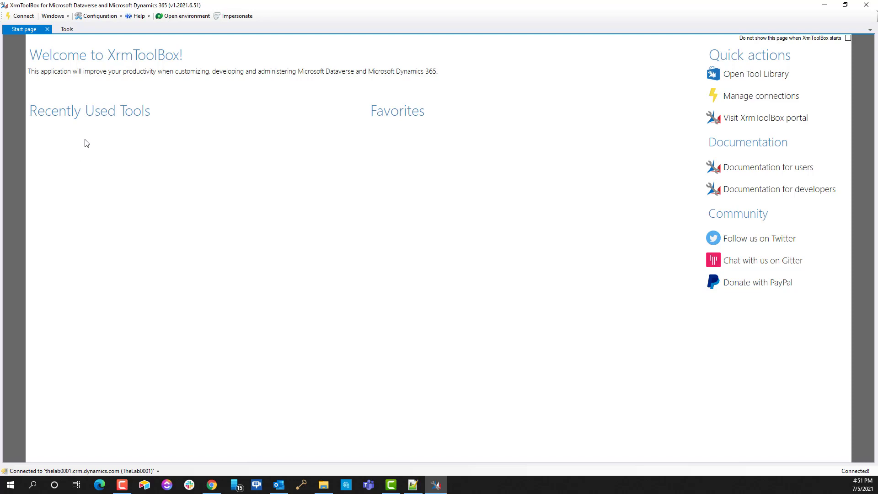
pyautogui.click(68, 30)
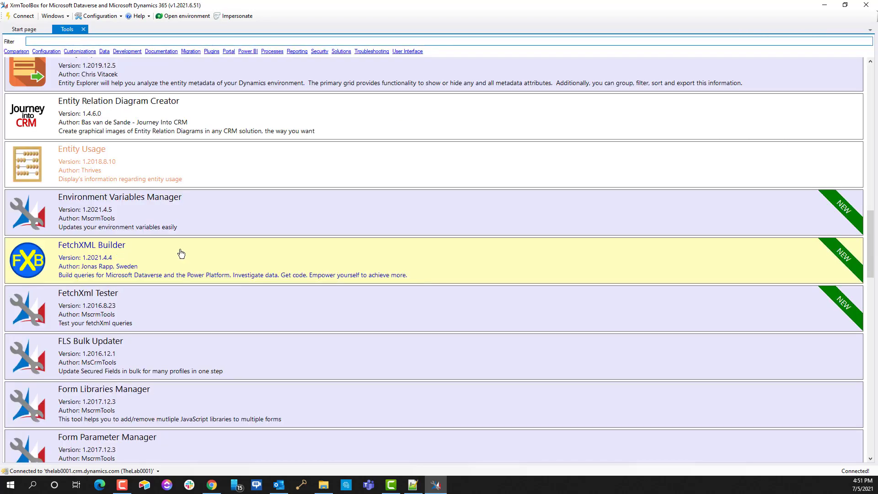
# Step: Open the Connections Manager and widen the Server column to show full server names
pyautogui.click(95, 17)
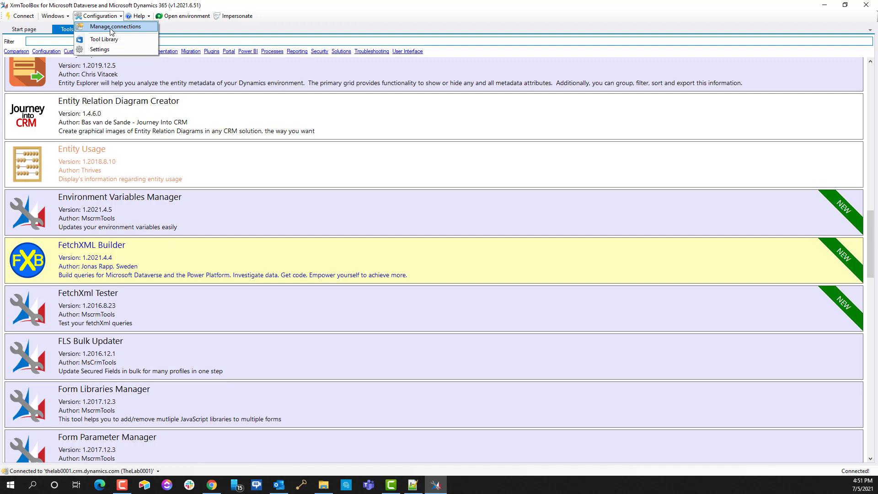
pyautogui.click(111, 28)
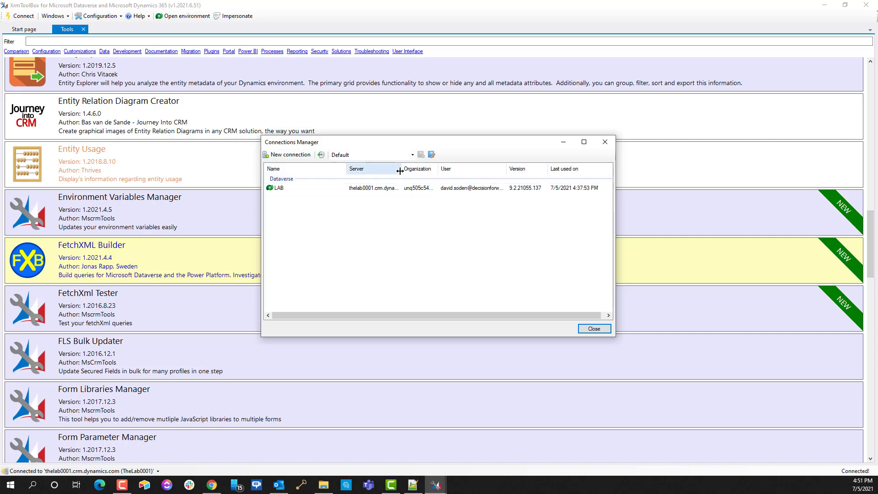
pyautogui.moveTo(401, 170); pyautogui.dragTo(442, 171)
pyautogui.click(288, 154)
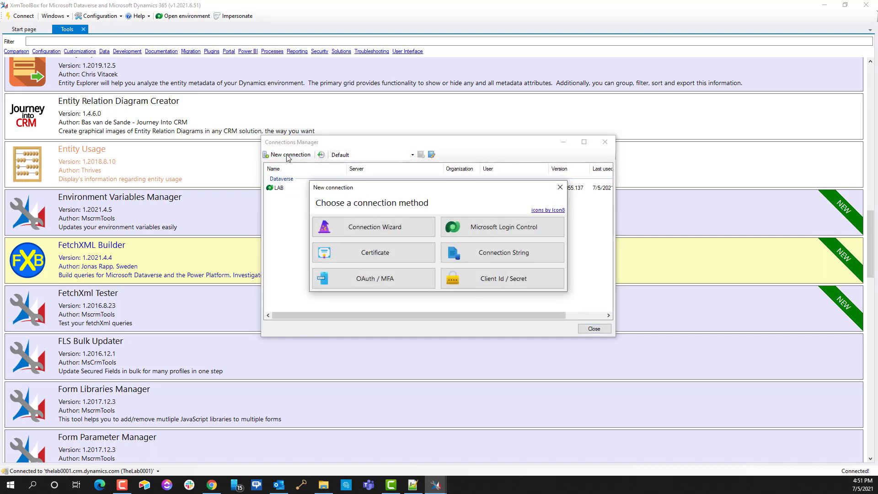
pyautogui.click(366, 234)
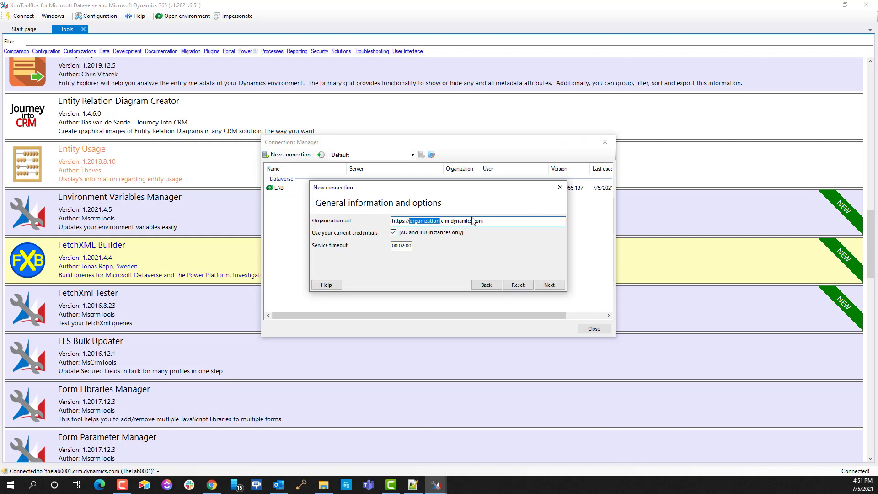
pyautogui.moveTo(410, 224); pyautogui.dragTo(528, 222)
pyautogui.press('BackSpace')
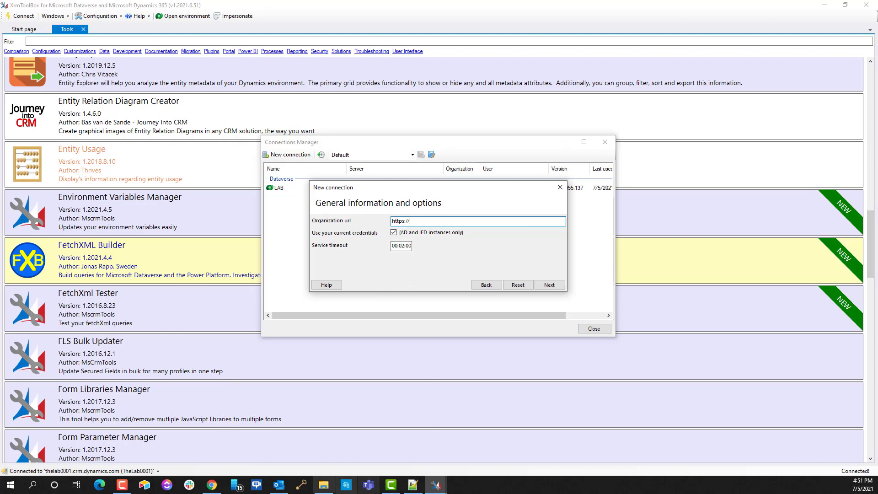
pyautogui.click(206, 489)
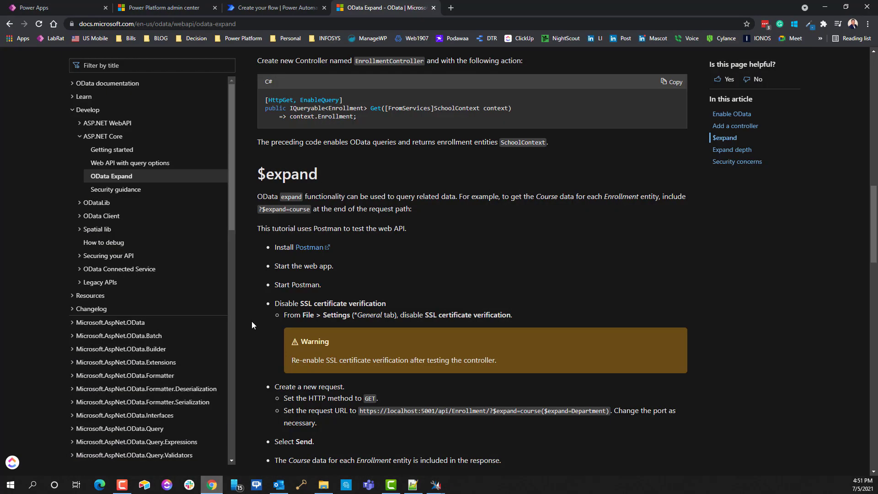
pyautogui.click(144, 9)
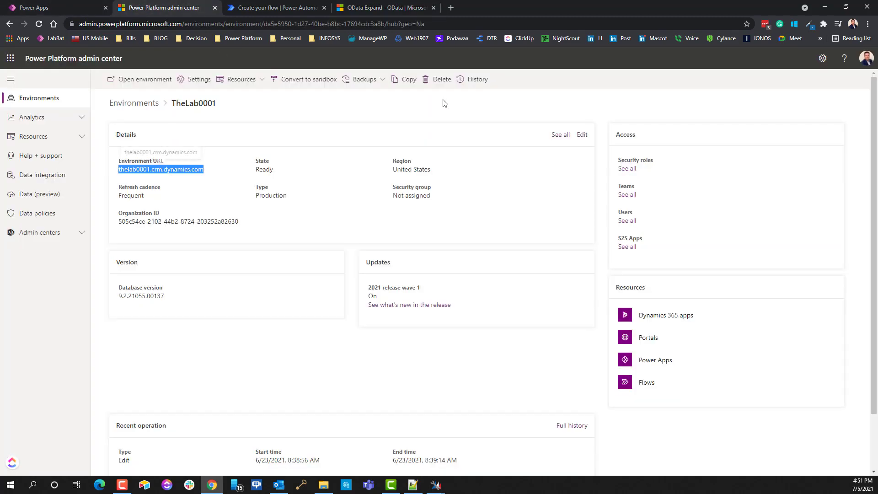
pyautogui.click(130, 103)
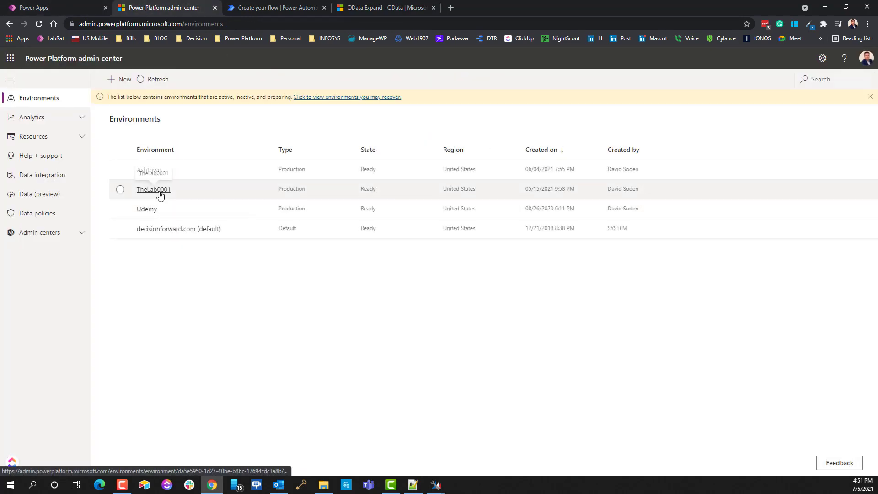
pyautogui.click(157, 190)
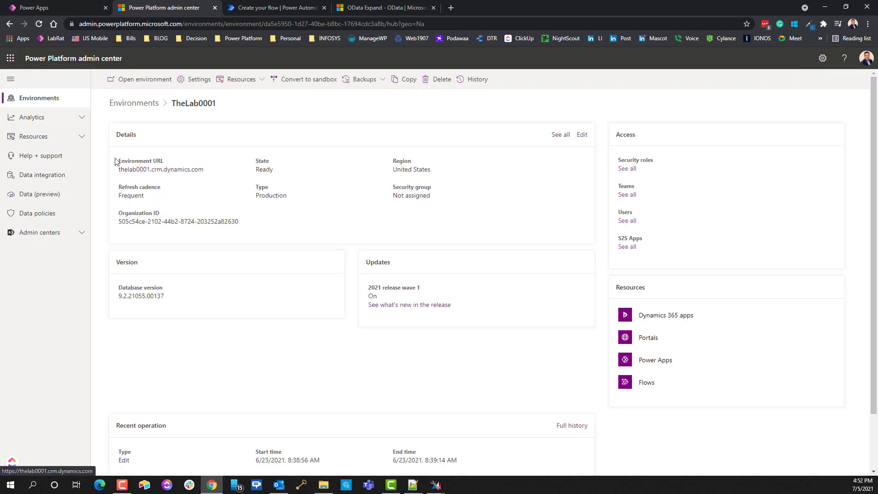
pyautogui.moveTo(118, 161)
pyautogui.mouseDown()
pyautogui.moveTo(164, 161)
pyautogui.moveTo(120, 172)
pyautogui.mouseUp()
pyautogui.hotkey('ctrl', 'c')
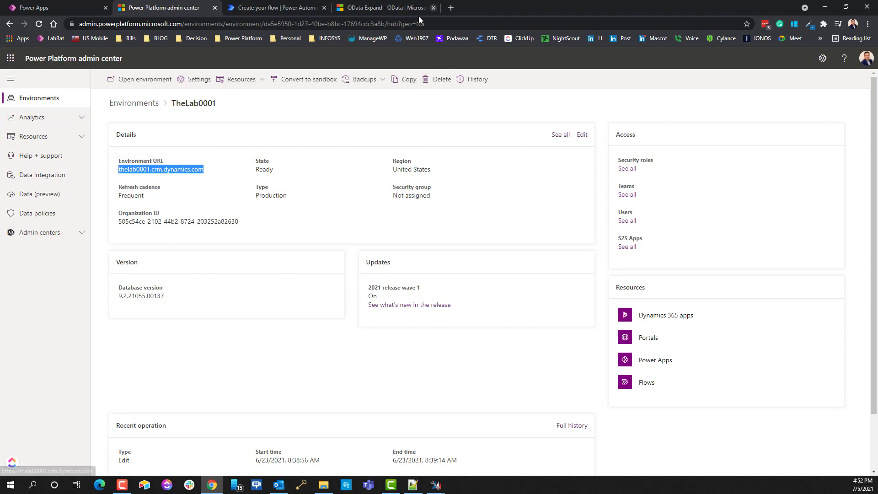
pyautogui.moveTo(447, 489)
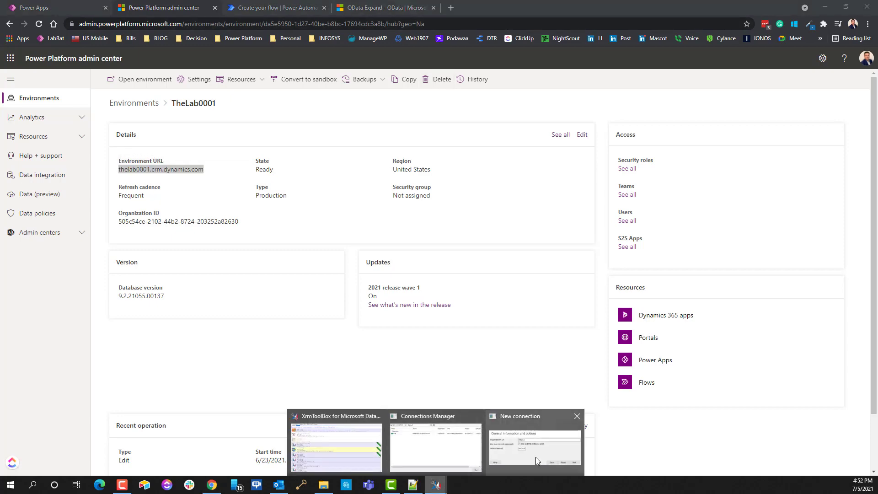
pyautogui.click(526, 414)
pyautogui.hotkey('ctrl', 'v')
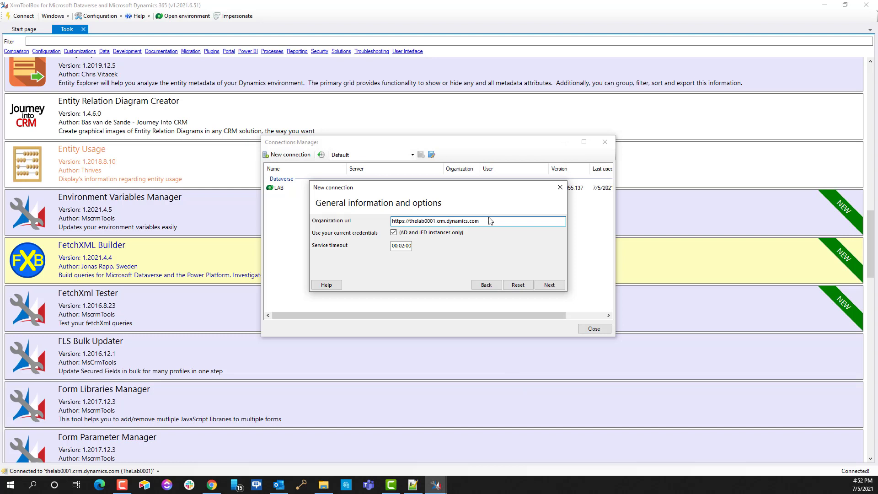
# Step: Advance to the user credentials page, then cancel the new connection
pyautogui.click(549, 285)
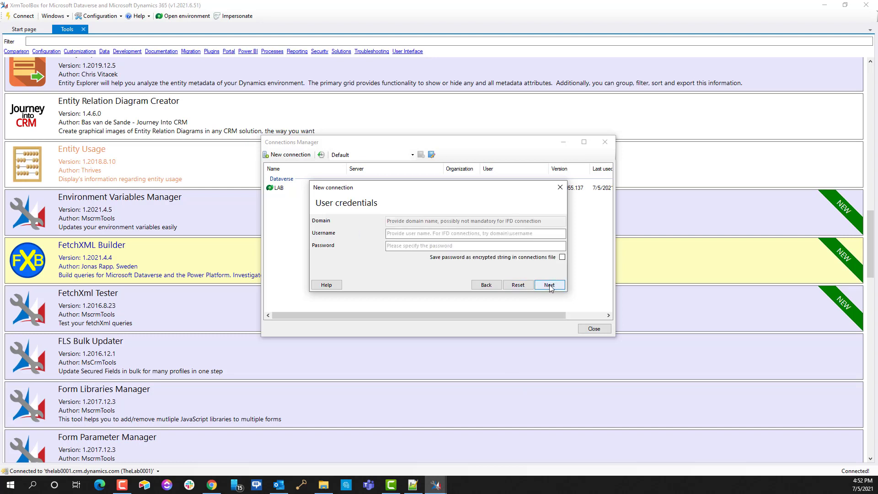
pyautogui.click(438, 237)
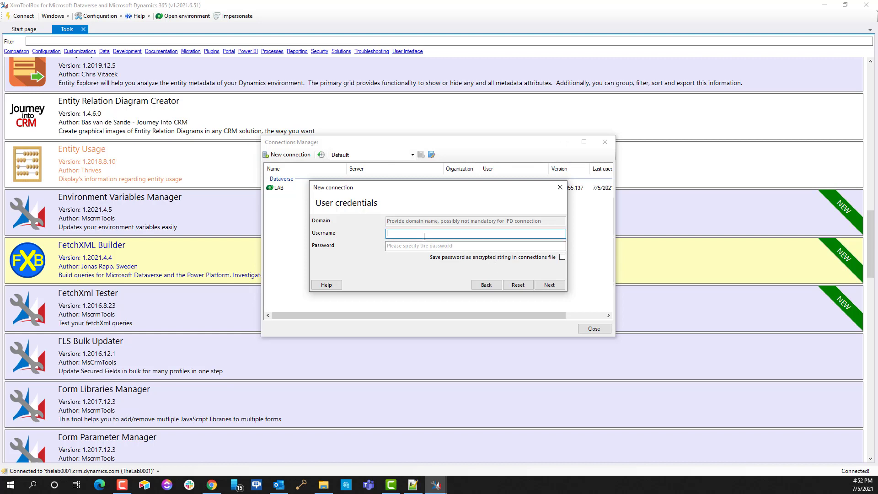
pyautogui.click(416, 244)
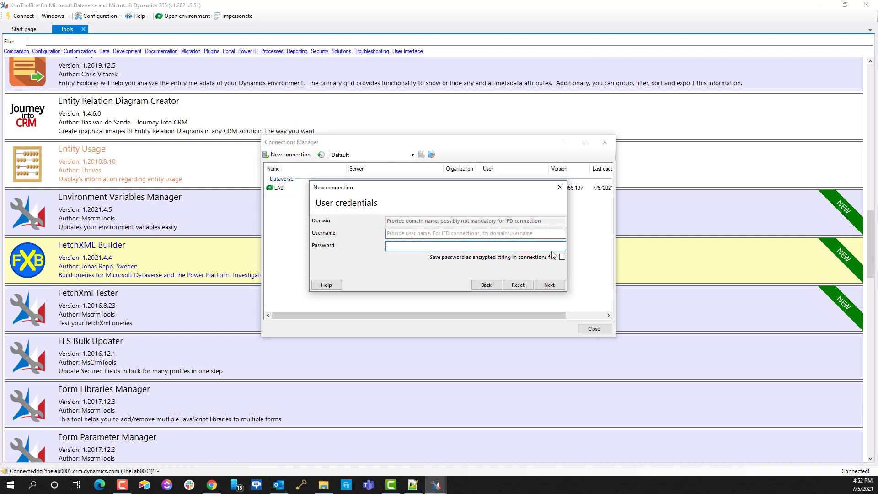
pyautogui.click(559, 188)
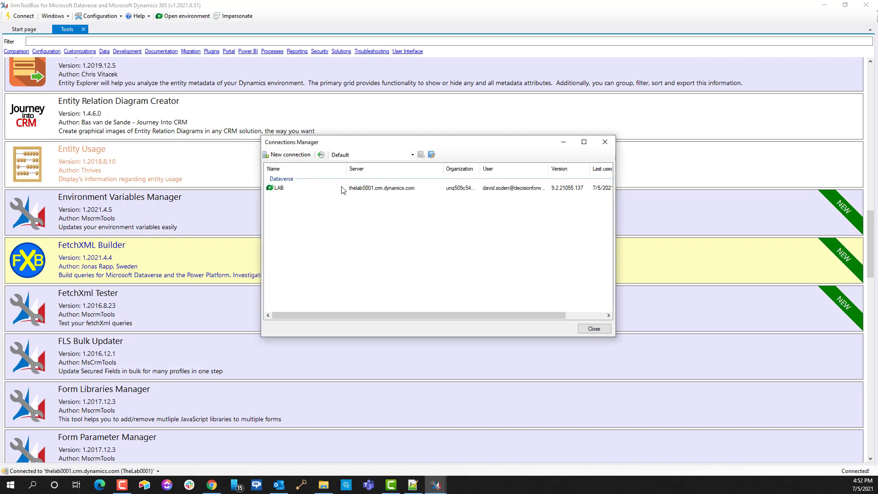
# Step: Open the existing LAB connection settings, close them unchanged, and close the Connections Manager
pyautogui.doubleClick(296, 192)
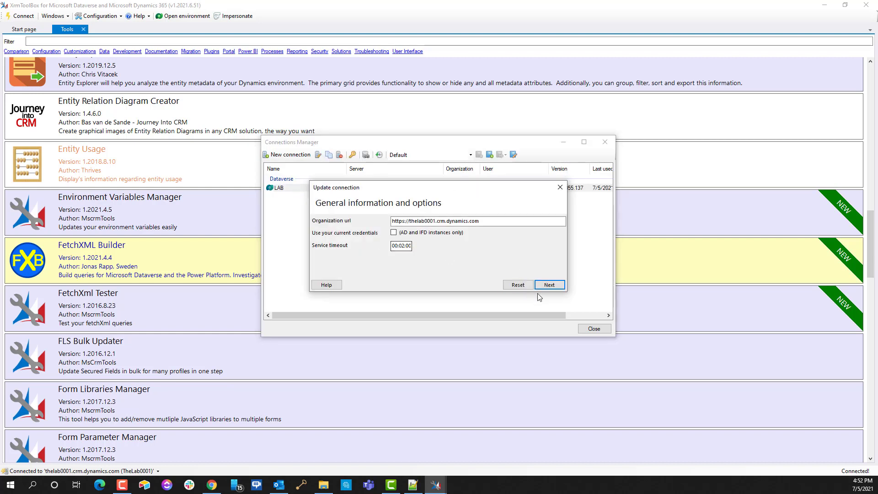
pyautogui.click(560, 188)
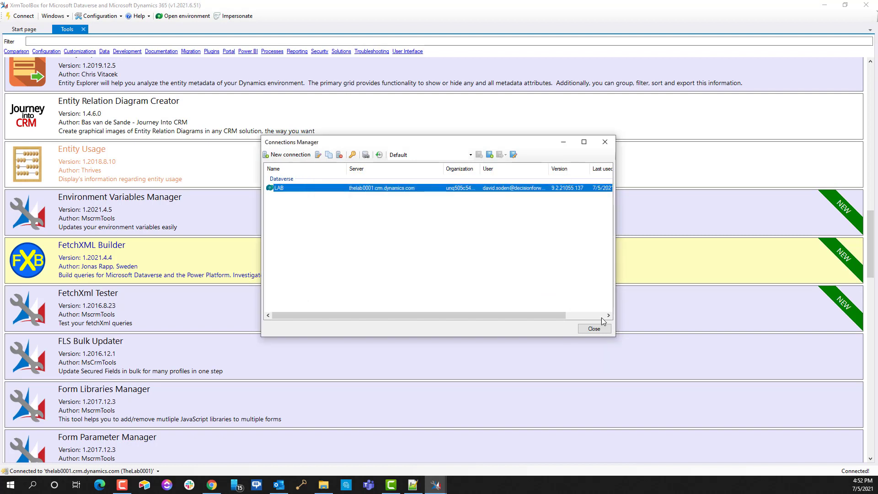
pyautogui.click(594, 328)
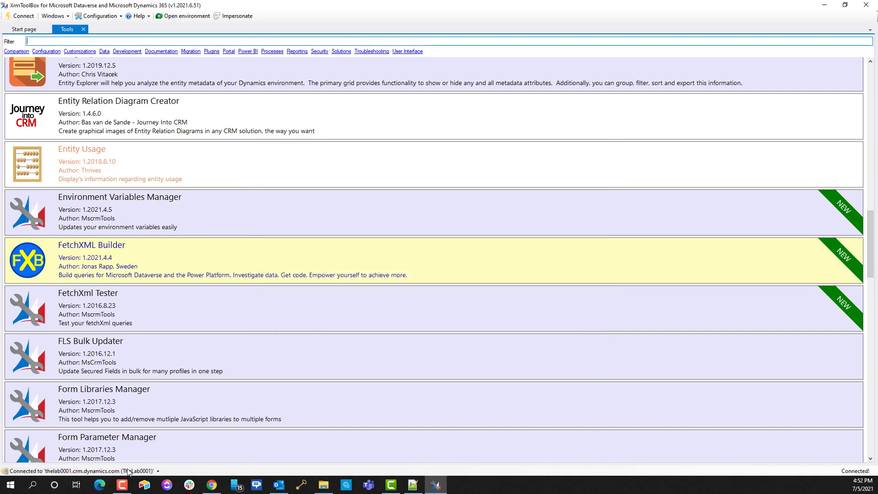
# Step: Dismiss the saved connections list and launch FetchXML Builder on the LAB connection
pyautogui.click(154, 471)
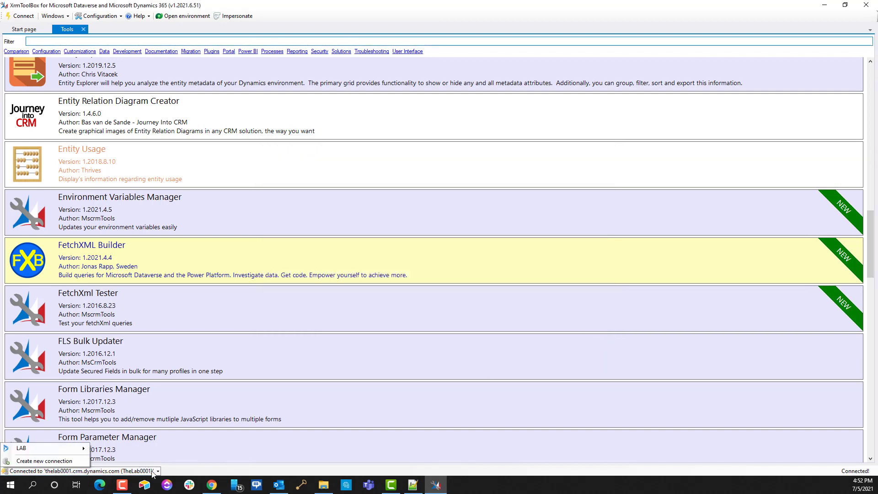
pyautogui.moveTo(64, 449)
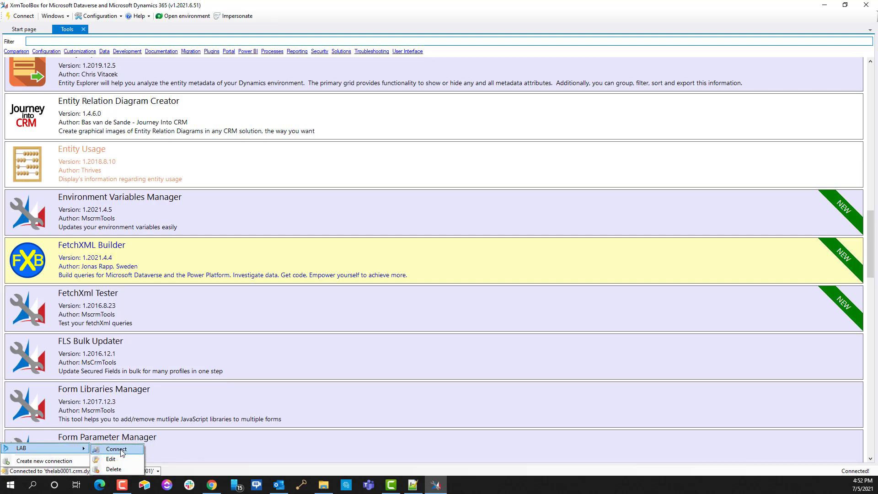
pyautogui.click(196, 474)
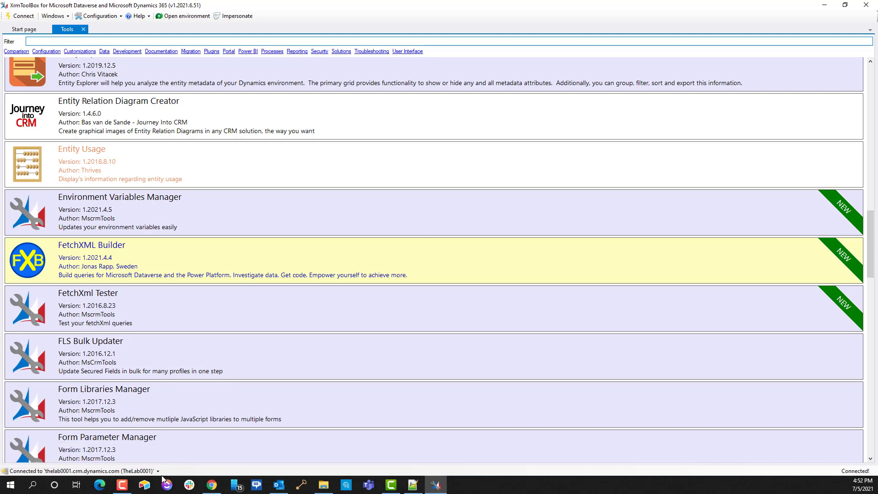
pyautogui.click(239, 250)
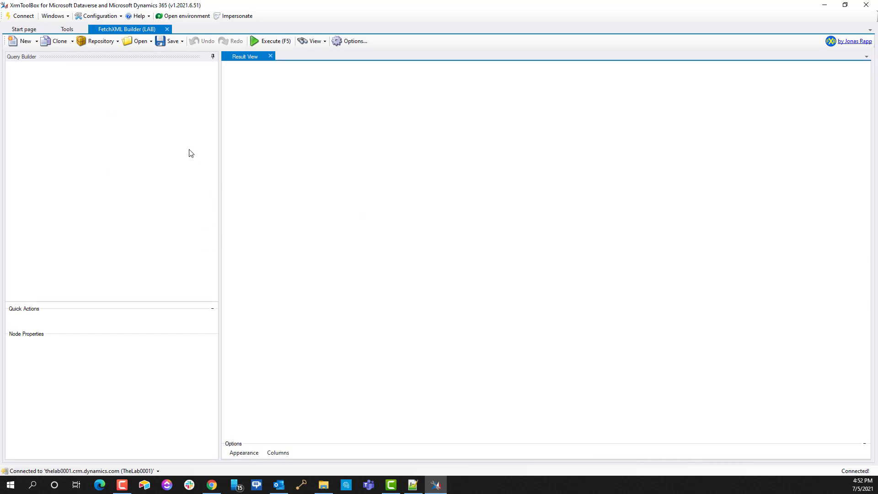
# Step: View FetchXML Builder's Power Automate Parameters, note the XML error for the empty query, and close it
pyautogui.click(314, 43)
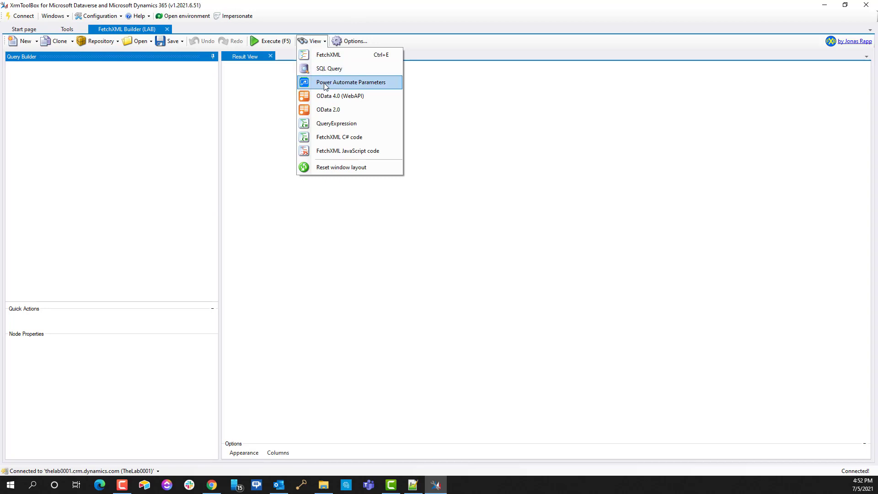
pyautogui.click(325, 83)
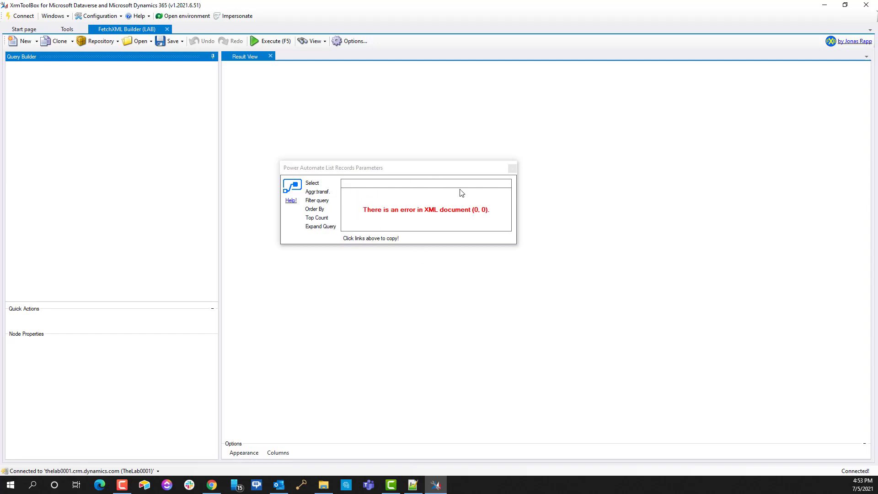
pyautogui.click(512, 168)
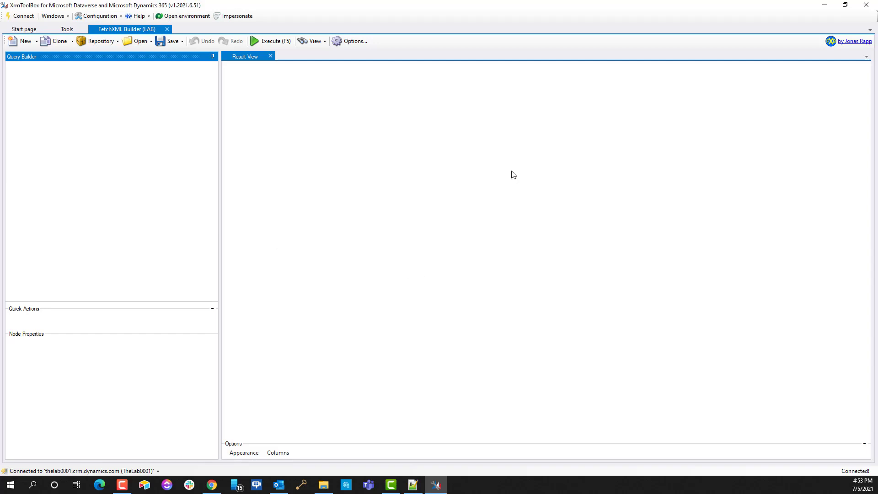
# Step: Create a new FetchXML query, check the fetch node's Top value of 50, and select the entity node
pyautogui.click(24, 42)
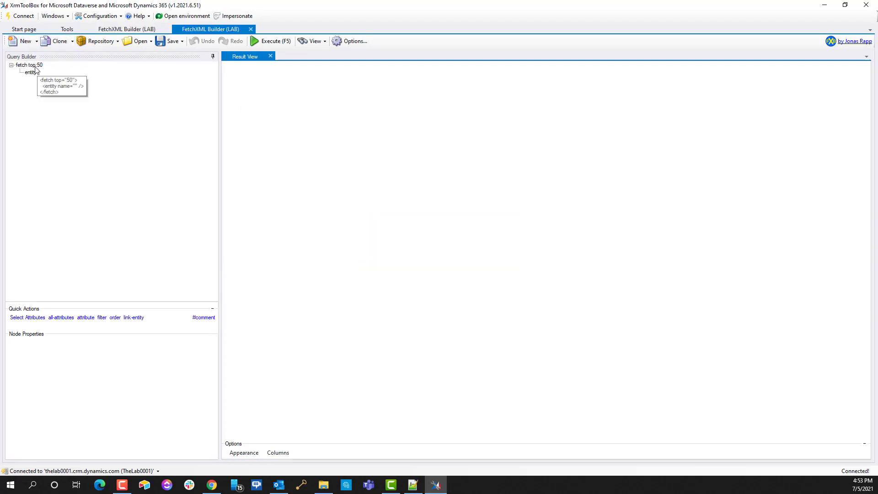
pyautogui.click(25, 67)
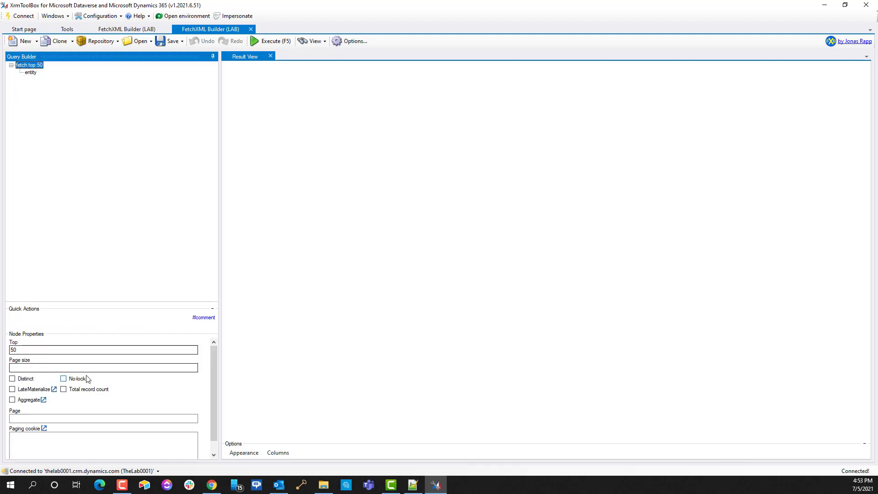
pyautogui.doubleClick(13, 351)
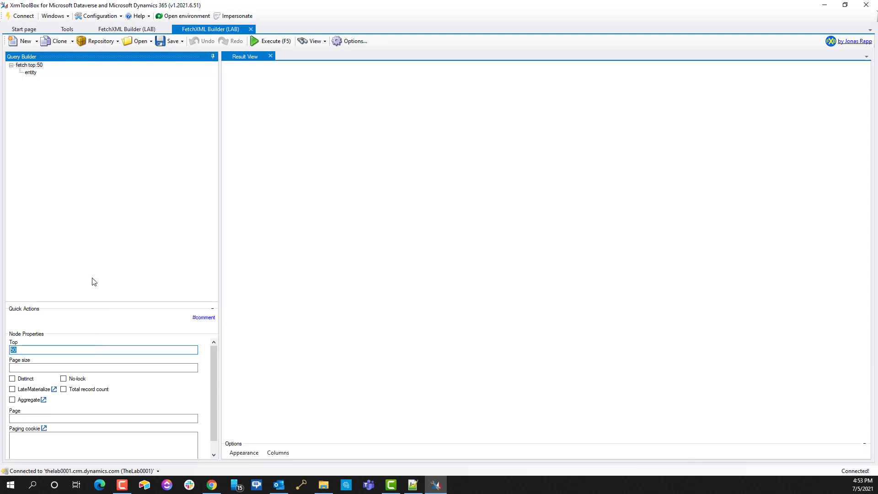
pyautogui.click(28, 74)
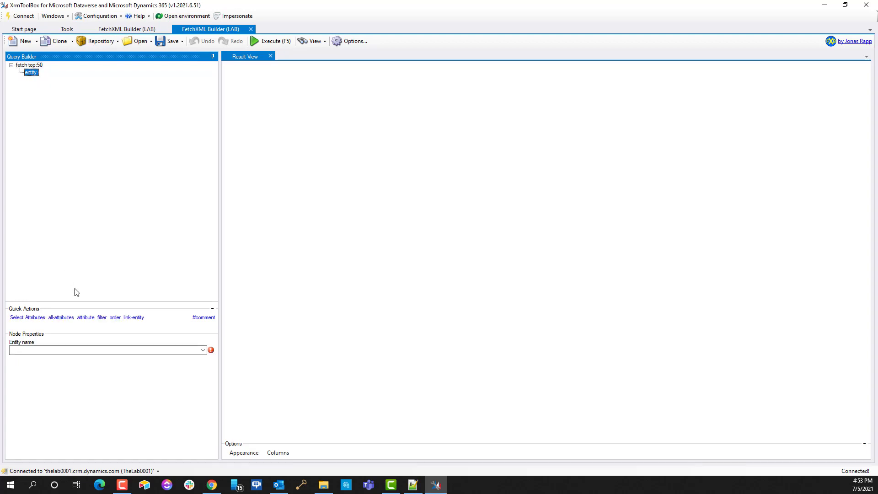
pyautogui.click(212, 484)
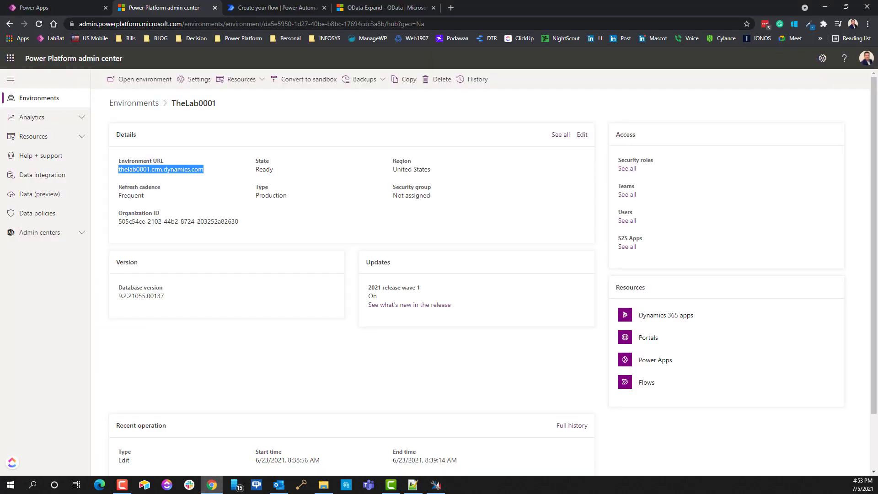
# Step: Switch to the Power Apps Tables list in the browser
pyautogui.click(71, 5)
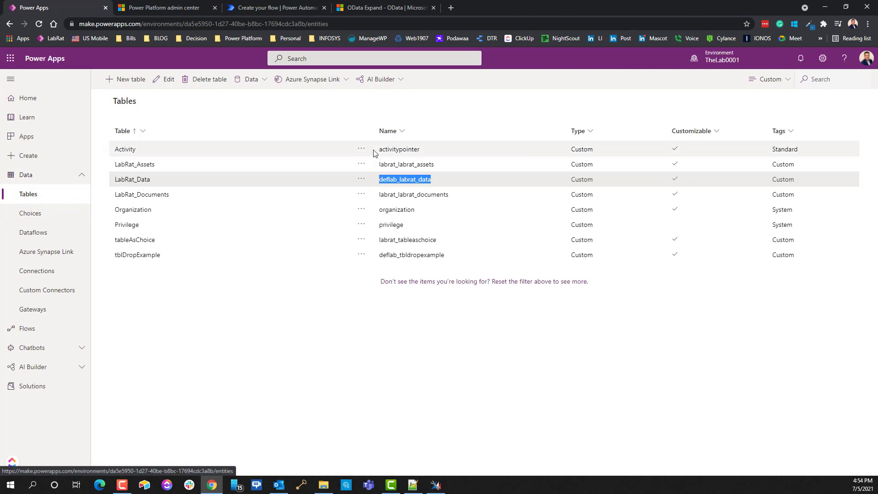
# Step: Start a new table named 'retetert', then cancel and confirm discarding it
pyautogui.click(134, 82)
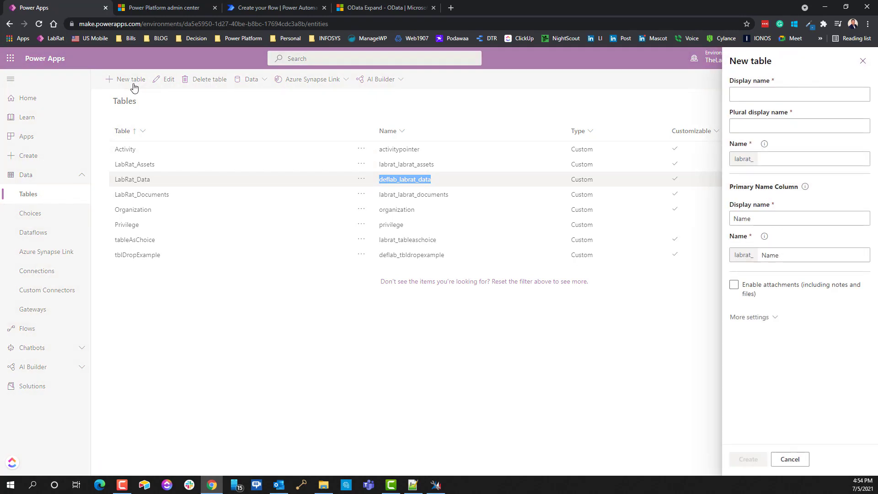
pyautogui.click(765, 91)
pyautogui.write('retetert')
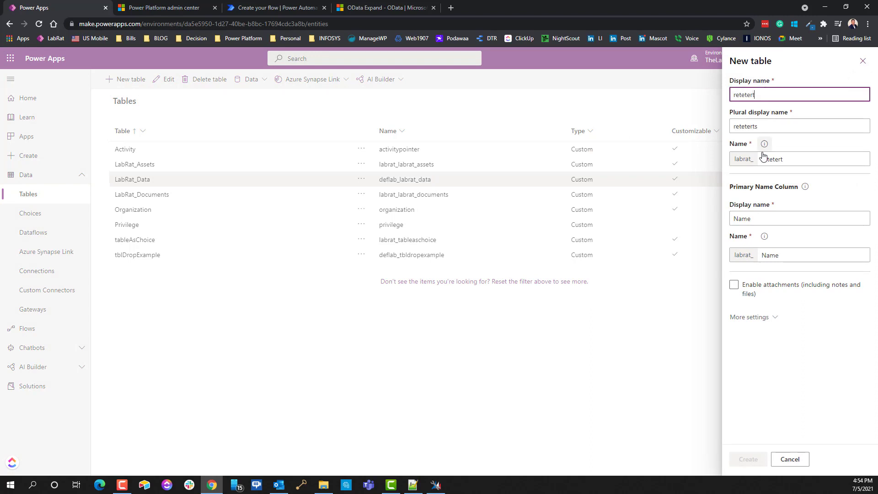
pyautogui.moveTo(734, 144); pyautogui.dragTo(765, 160)
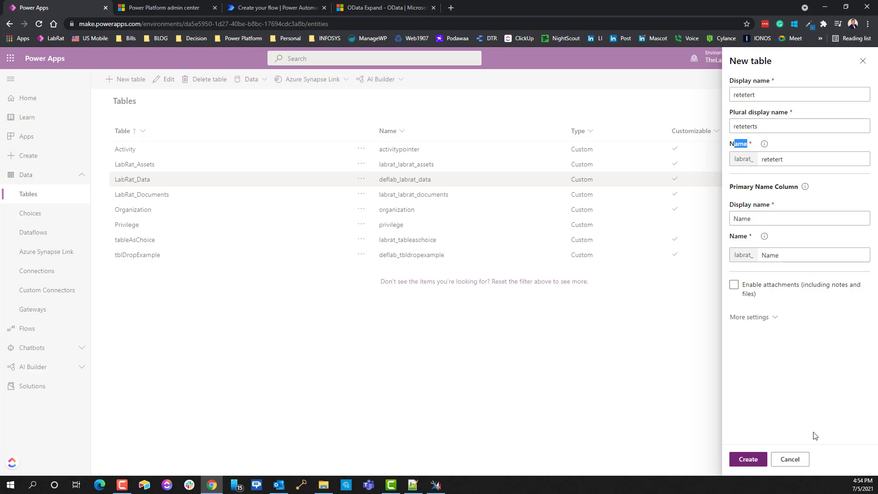
pyautogui.click(790, 458)
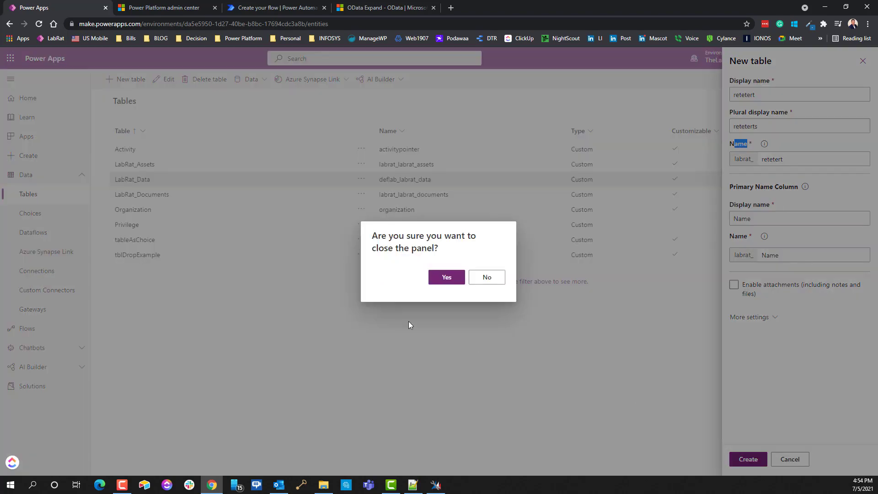
pyautogui.click(443, 278)
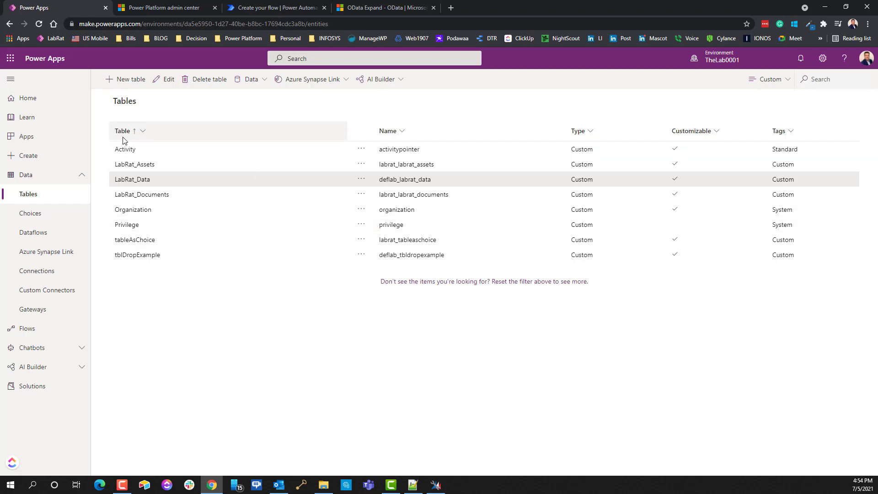
# Step: Open the Name column's sort options and dismiss them without sorting
pyautogui.moveTo(167, 182); pyautogui.dragTo(112, 146)
pyautogui.click(418, 131)
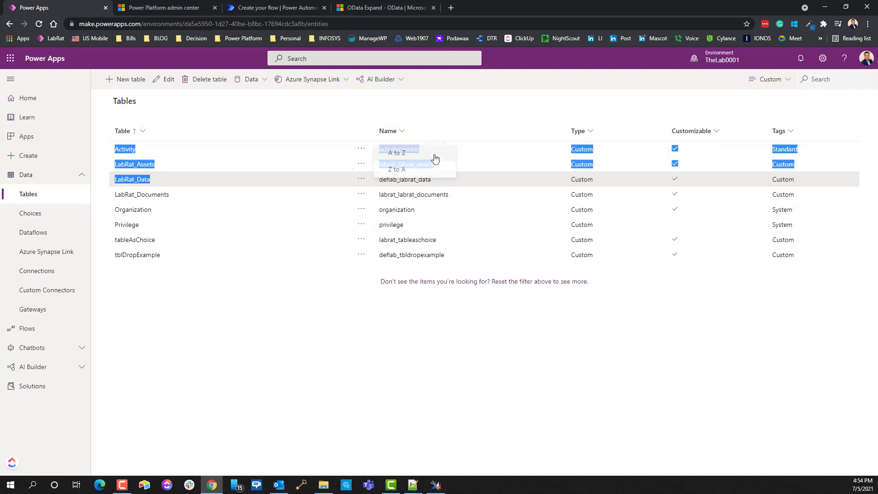
pyautogui.click(513, 117)
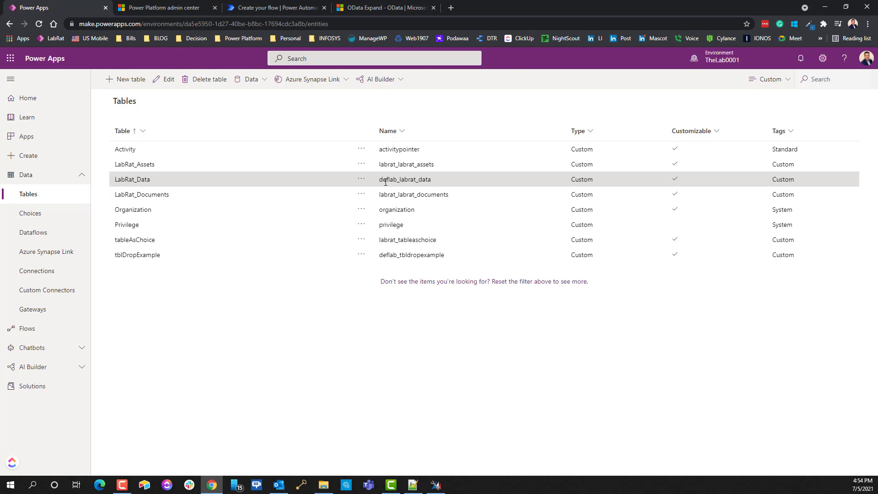
# Step: Highlight LabRat_Data's logical name deflab_labrat_data and launch a new XrmToolBox instance
pyautogui.moveTo(380, 180); pyautogui.dragTo(458, 186)
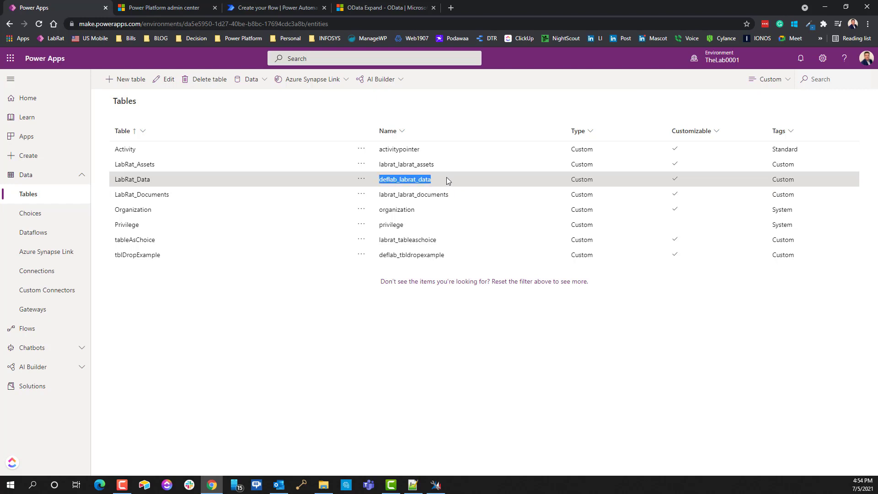
pyautogui.click(435, 485)
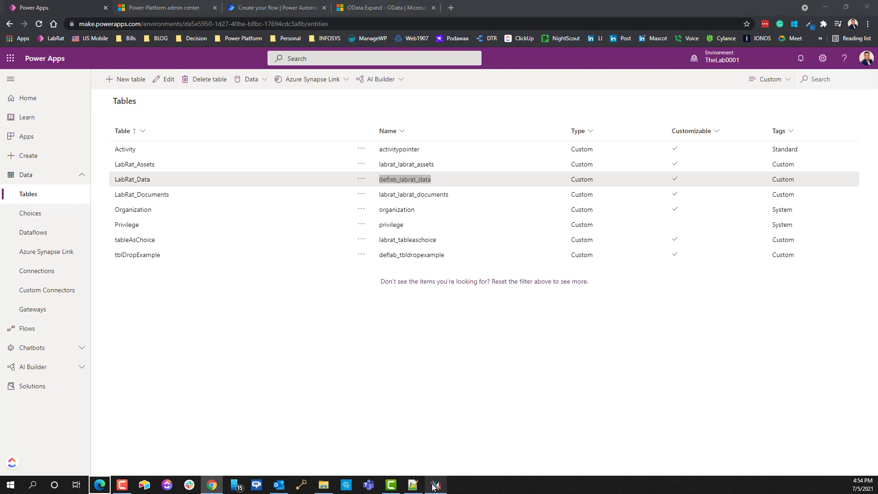
pyautogui.rightClick(434, 487)
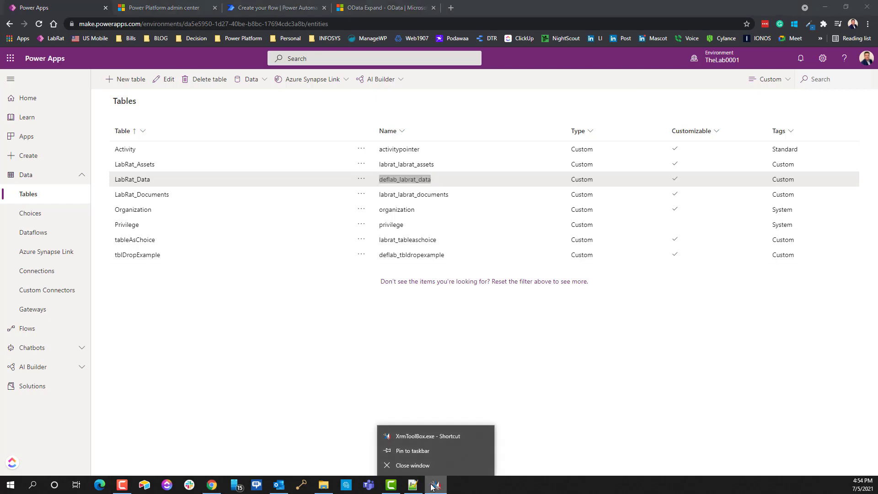
pyautogui.click(421, 436)
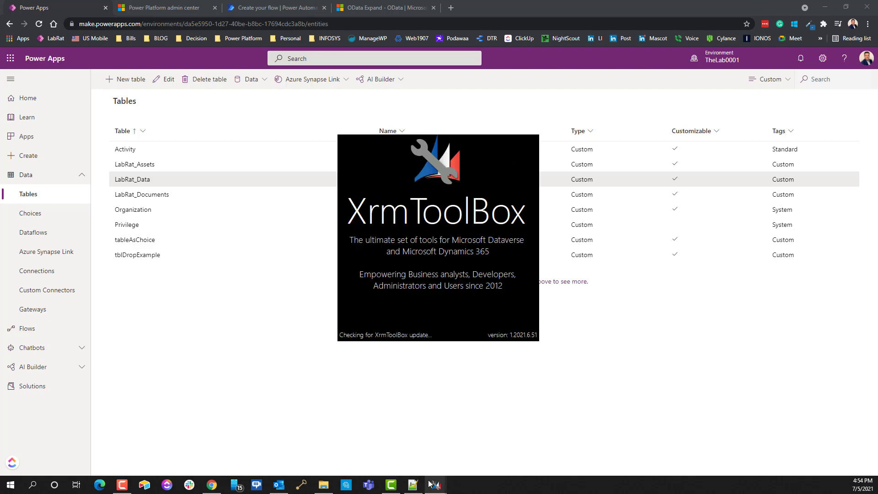
# Step: Close the extra XrmToolBox window and set the FetchXML query's entity to deflab_labrat_data
pyautogui.moveTo(436, 485)
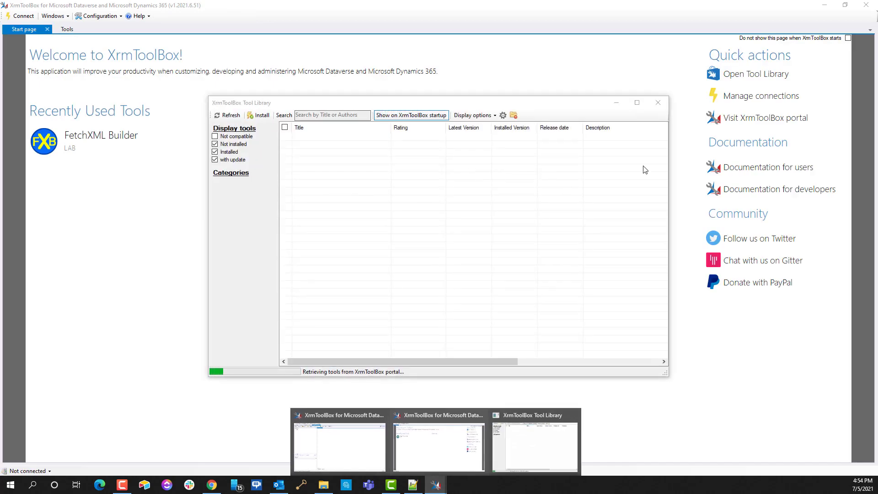
pyautogui.click(866, 5)
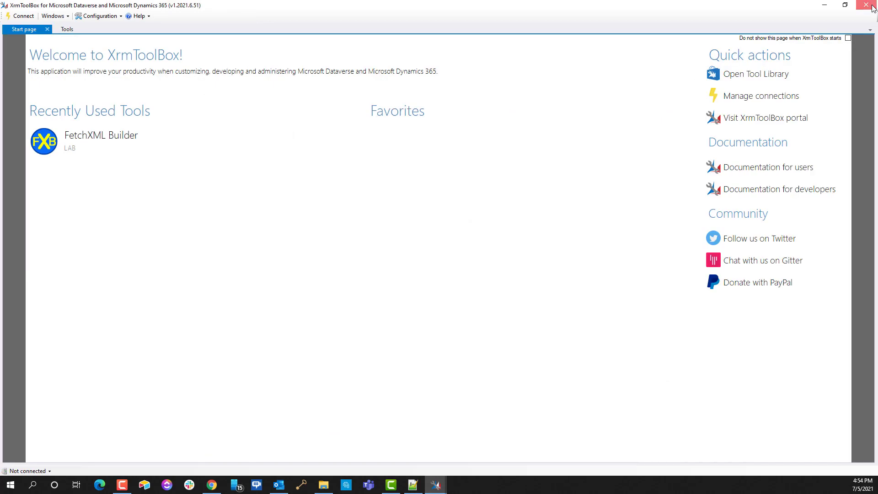
pyautogui.moveTo(435, 486)
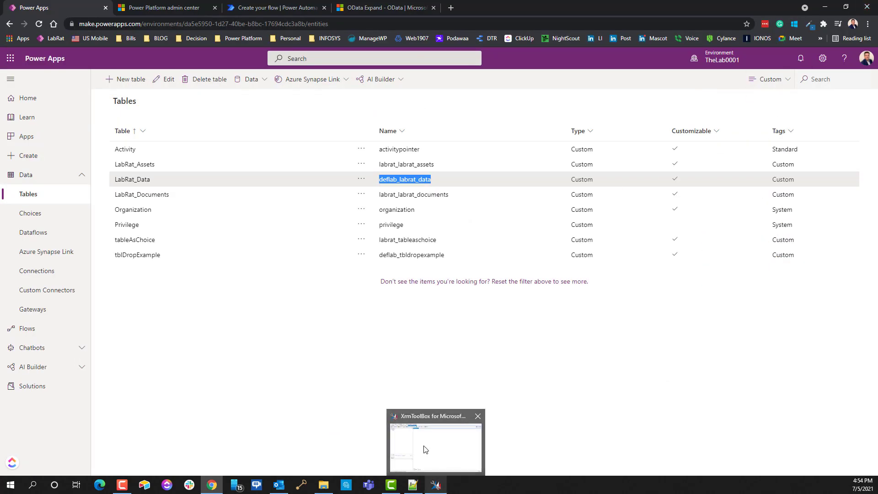
pyautogui.click(424, 449)
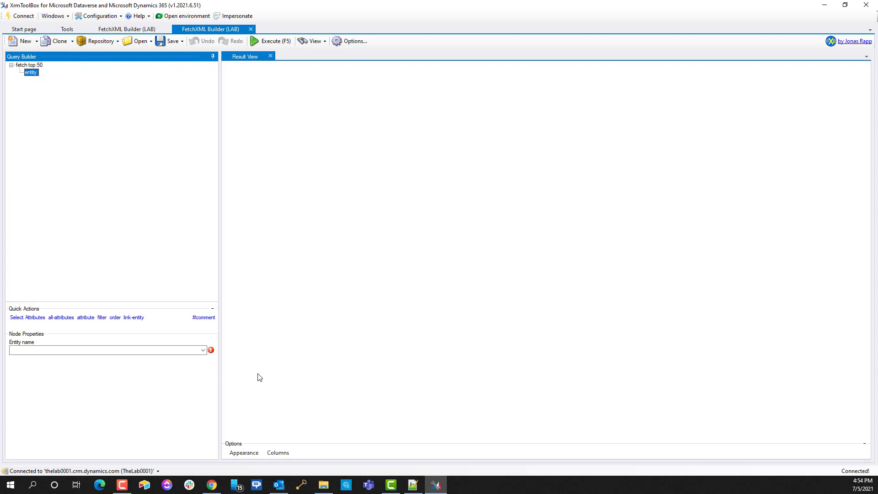
pyautogui.click(203, 350)
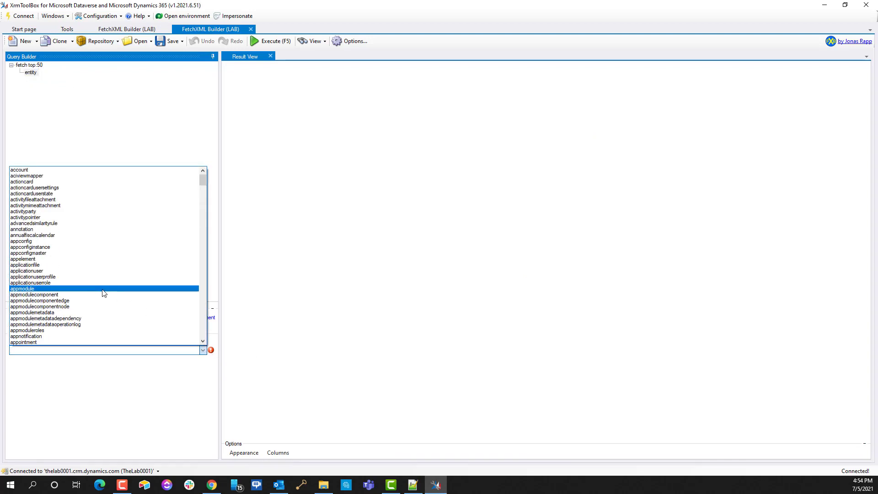
pyautogui.scroll(-9, 103, 293)
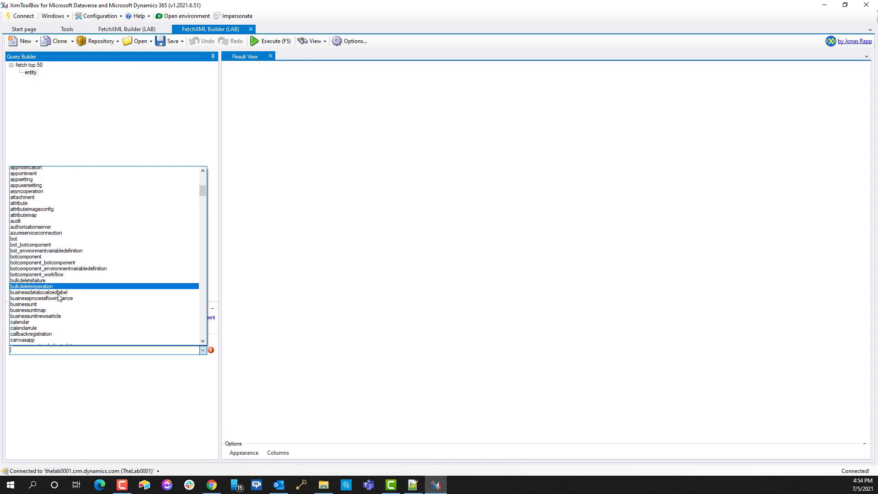
pyautogui.scroll(-10, 59, 298)
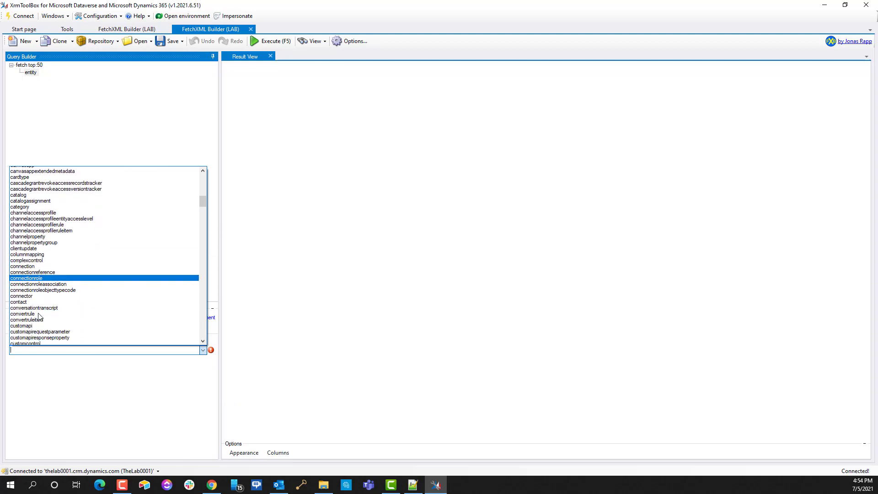
pyautogui.scroll(-8, 39, 315)
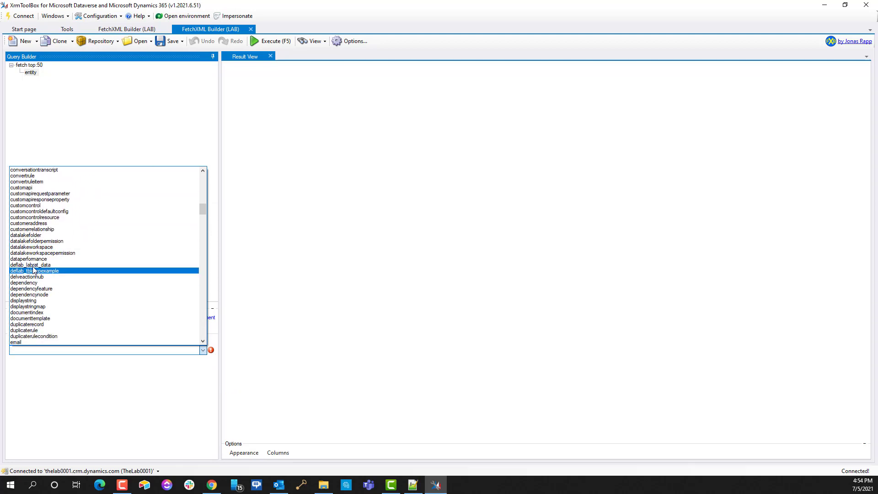
pyautogui.click(33, 266)
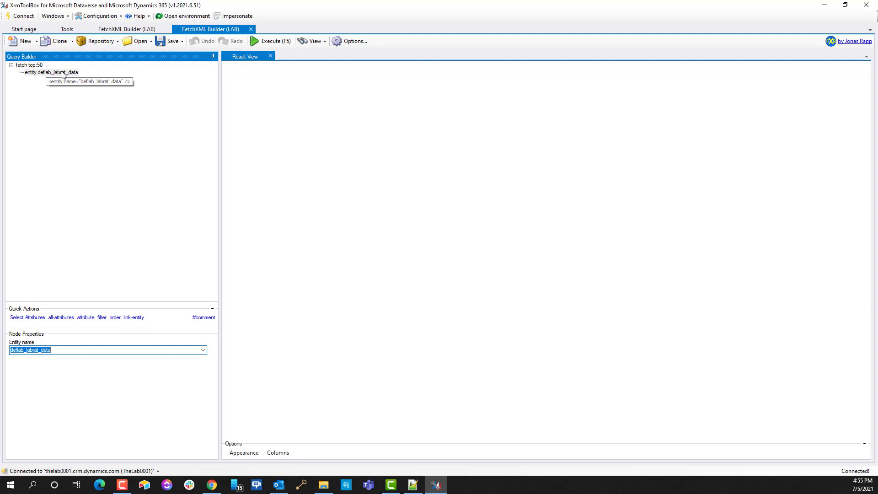
pyautogui.hotkey('alt', 'Tab')
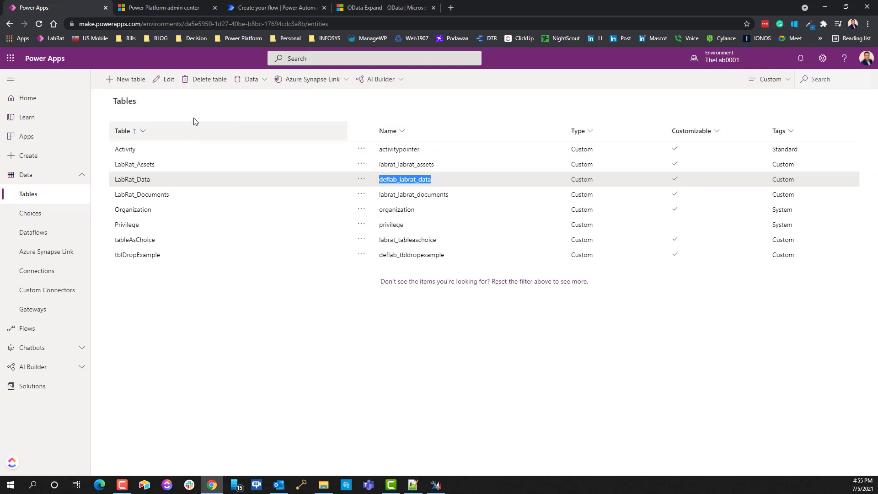
# Step: Look over the LabRat_Data table's records on its Data tab, then return to FetchXML Builder
pyautogui.click(137, 179)
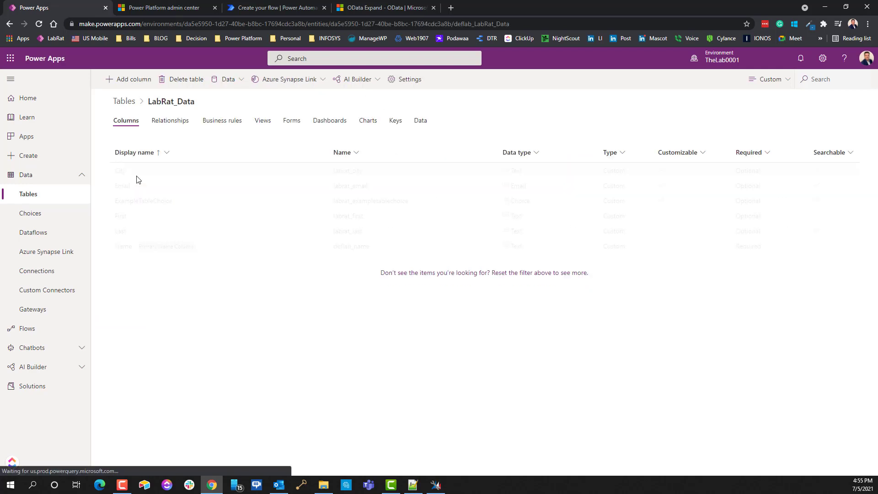
pyautogui.click(418, 122)
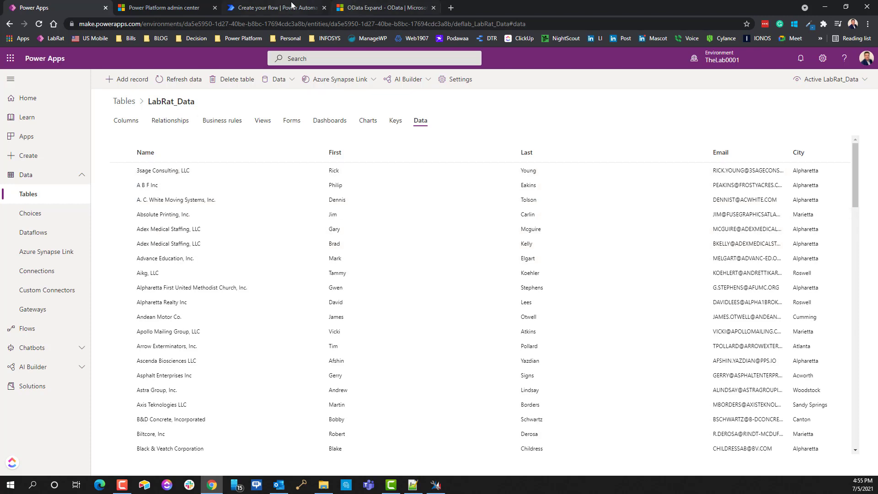
pyautogui.click(428, 488)
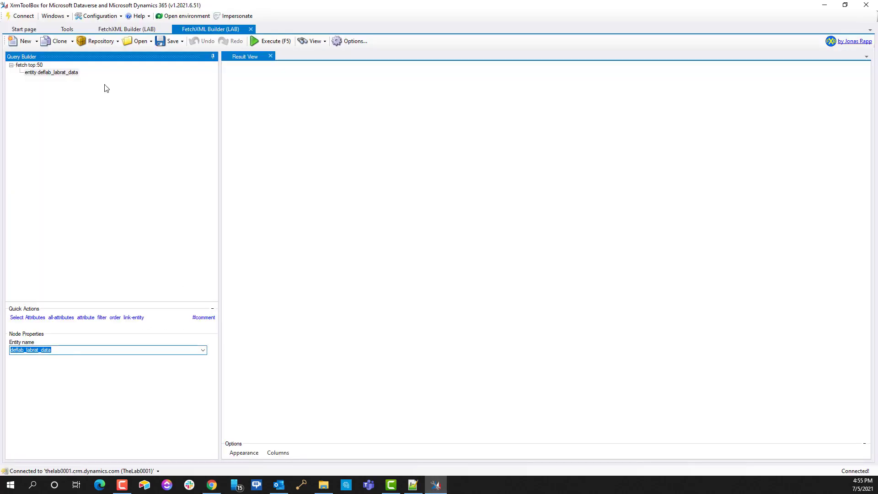
# Step: Add the Name attribute to the deflab_labrat_data entity through the attribute picker
pyautogui.click(50, 74)
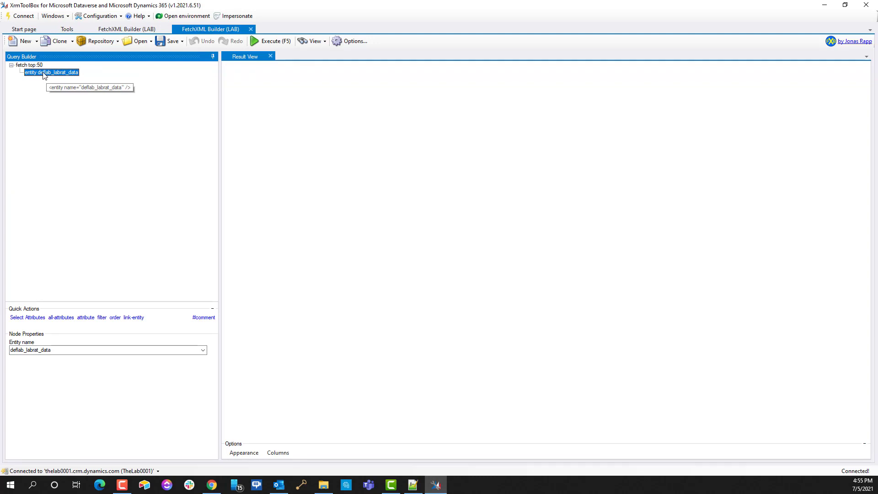
pyautogui.rightClick(46, 74)
pyautogui.rightClick(47, 74)
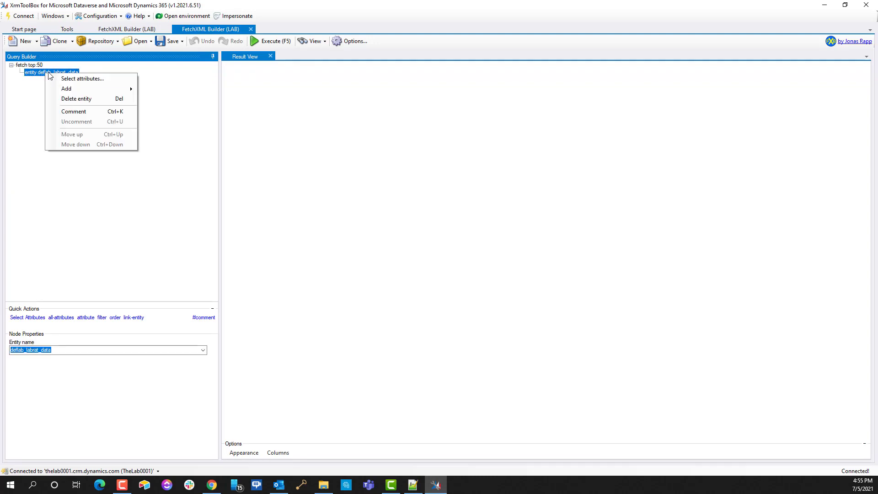
pyautogui.click(90, 80)
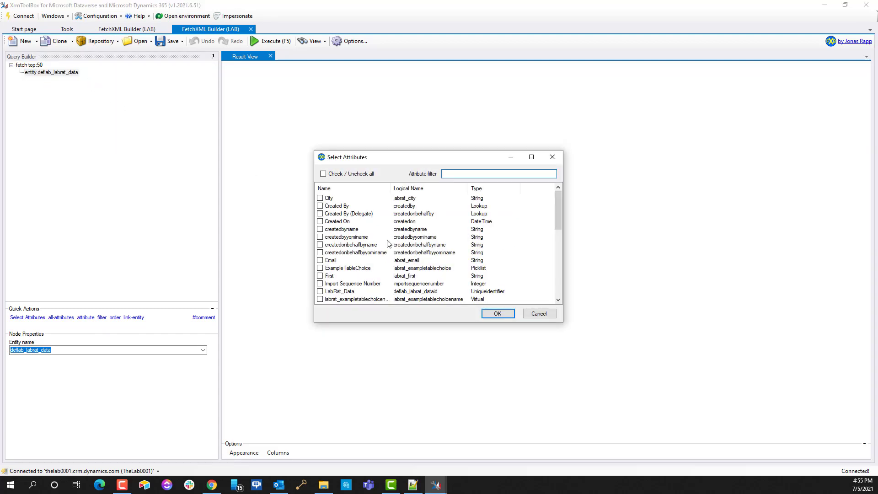
pyautogui.scroll(-10, 387, 243)
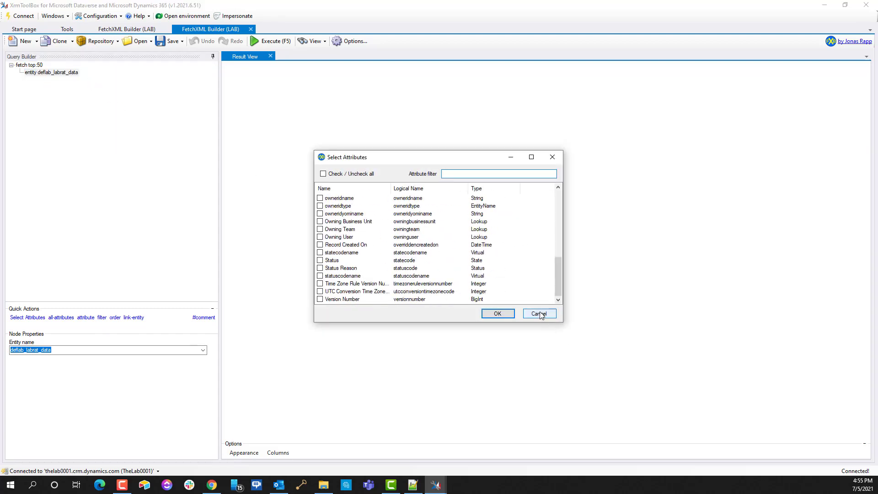
pyautogui.click(535, 313)
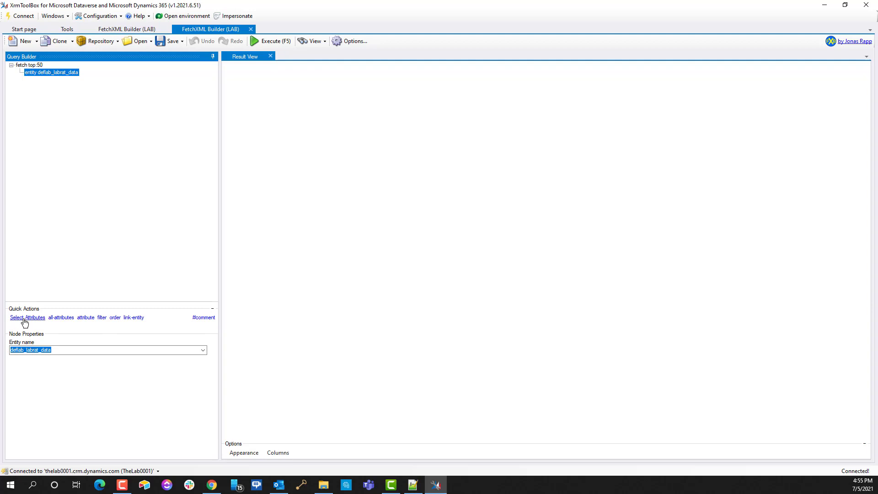
pyautogui.click(25, 320)
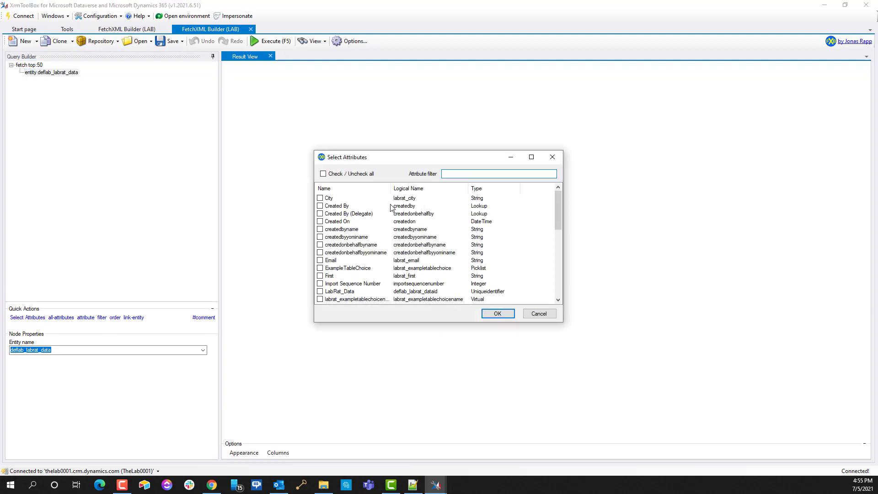
pyautogui.scroll(-7, 373, 255)
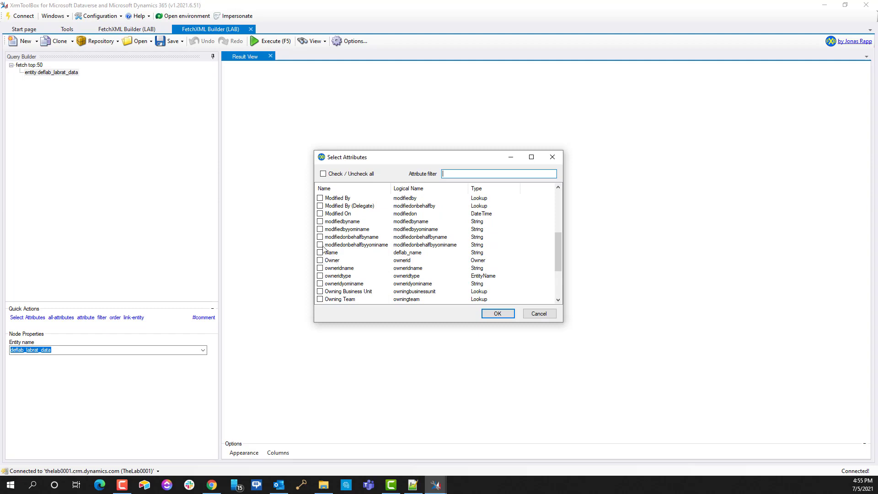
pyautogui.click(320, 252)
pyautogui.click(497, 313)
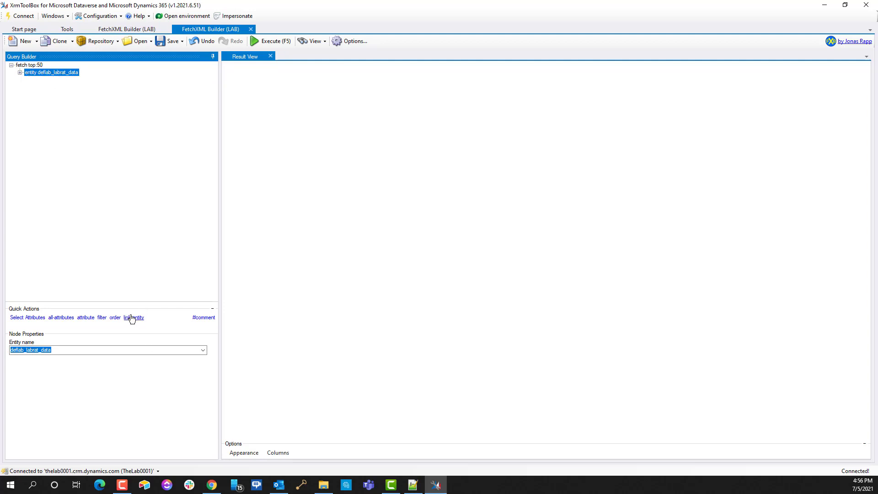
# Step: Inspect the node types that can be added under the entity, then dismiss the menu
pyautogui.rightClick(58, 74)
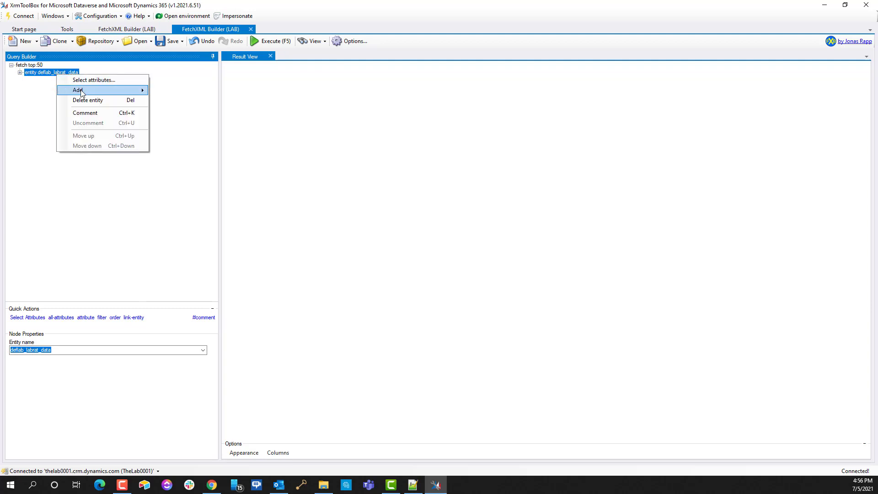
pyautogui.moveTo(80, 91)
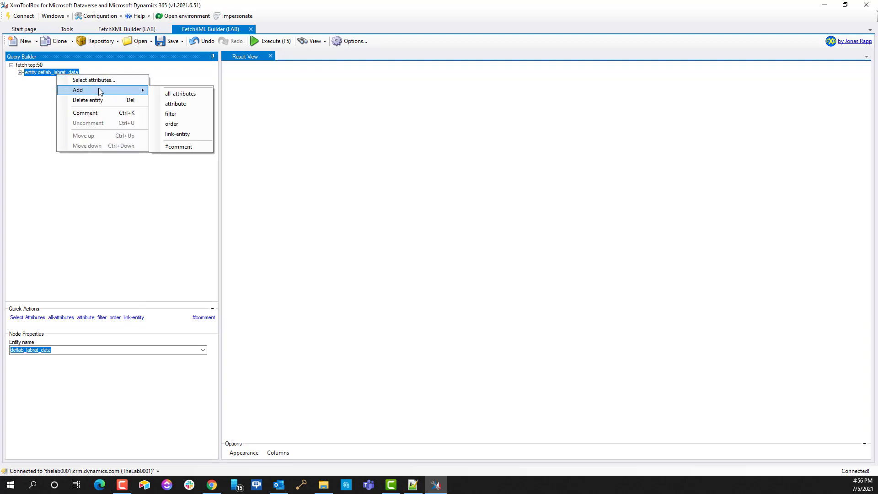
pyautogui.click(149, 248)
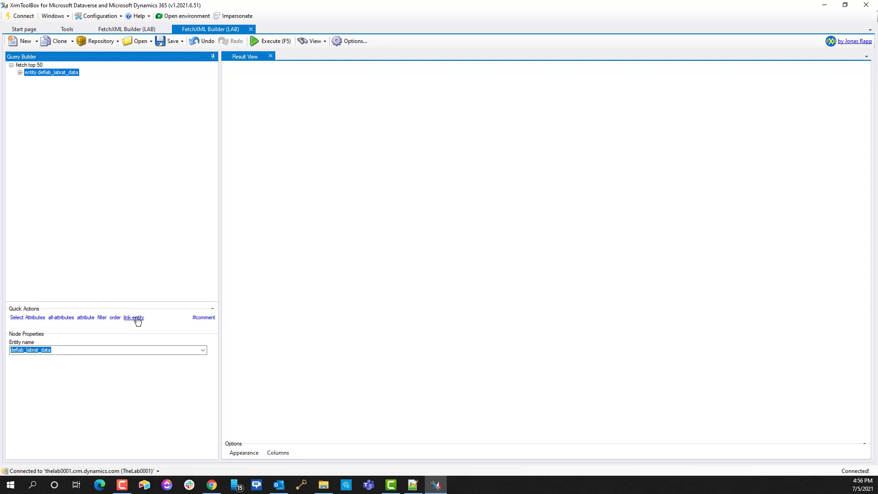
# Step: Add an empty link-entity under deflab_labrat_data and enlarge the Node Properties area
pyautogui.click(136, 319)
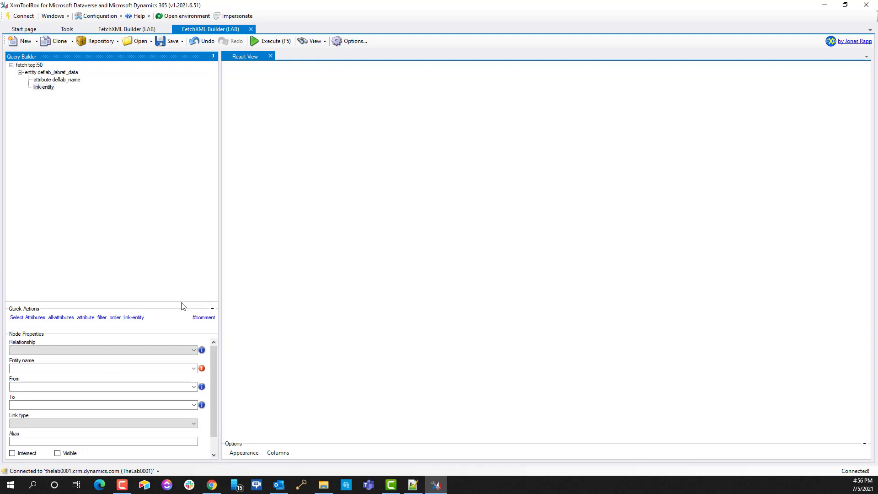
pyautogui.moveTo(179, 302); pyautogui.dragTo(176, 206)
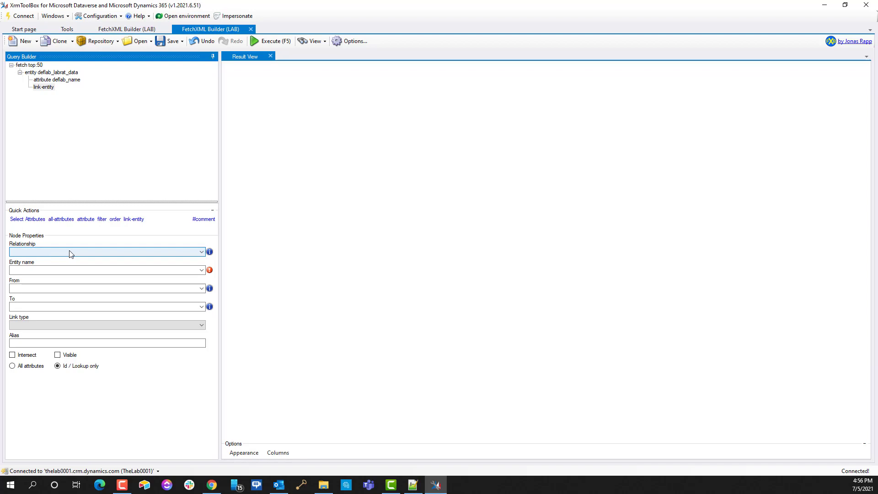
pyautogui.hotkey('alt', 'Tab')
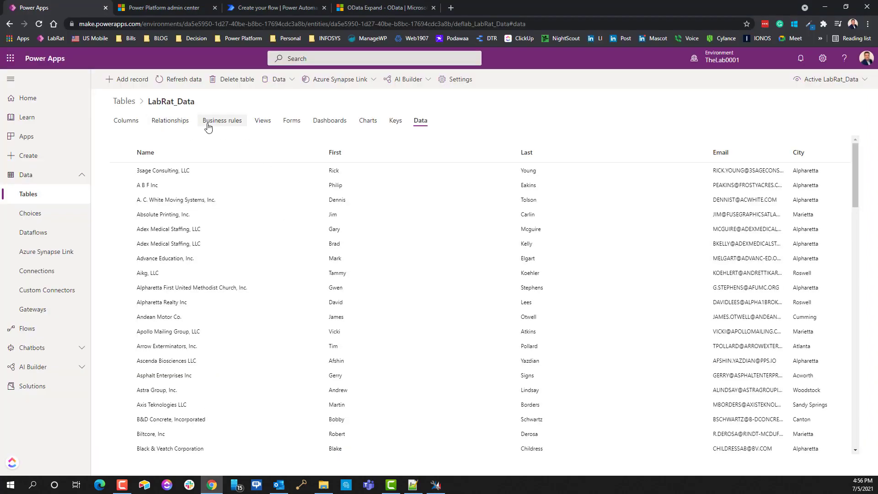
# Step: Check LabRat_Data's one-to-many relationship to LabRat_Assets on the Relationships tab
pyautogui.click(169, 124)
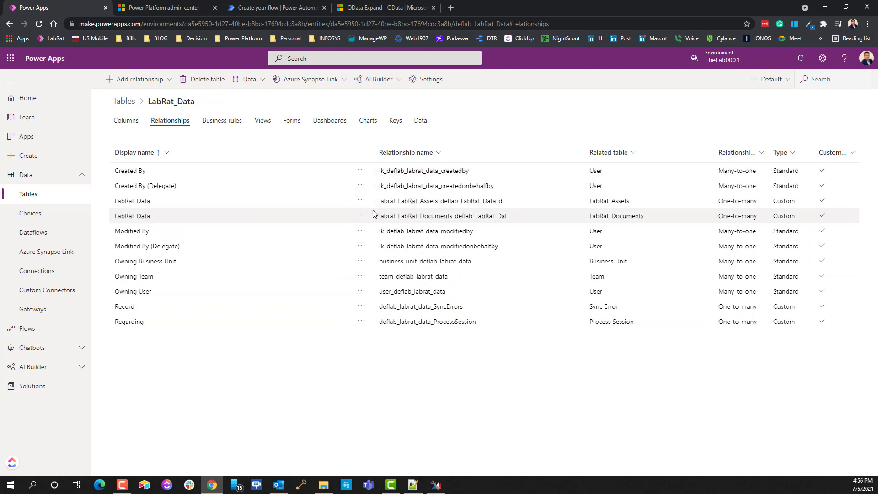
pyautogui.moveTo(379, 201); pyautogui.dragTo(481, 208)
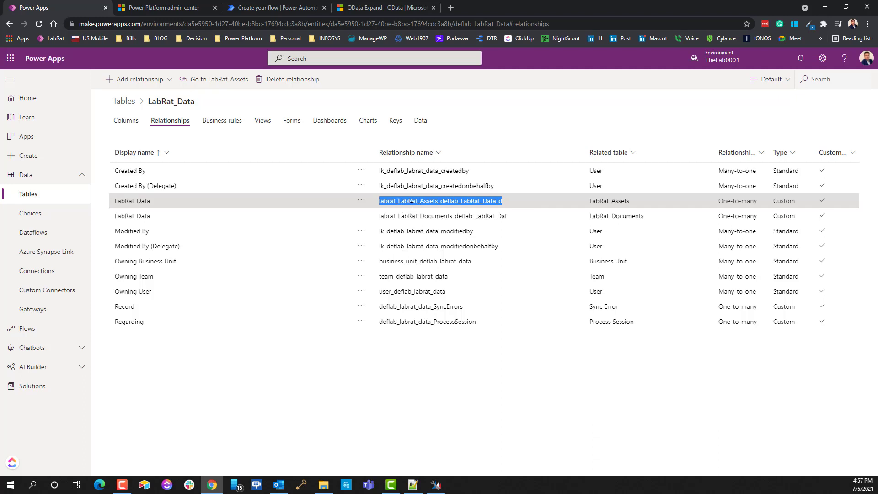
pyautogui.click(825, 8)
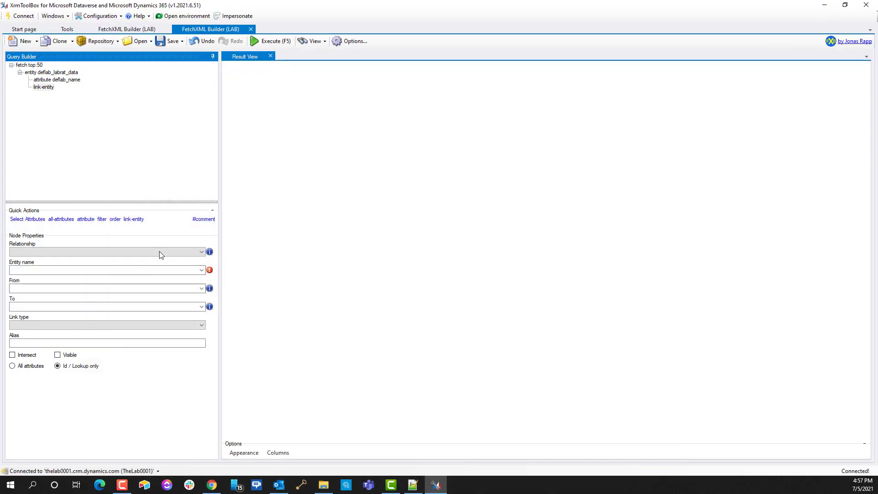
# Step: Link the query to labrat_labrat_assets on deflab_labrat_dataid as an inner join
pyautogui.click(203, 252)
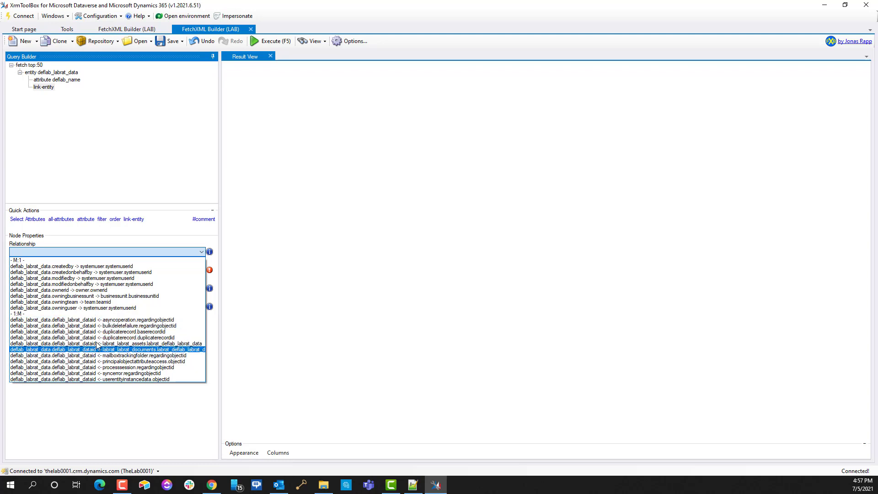
pyautogui.click(148, 347)
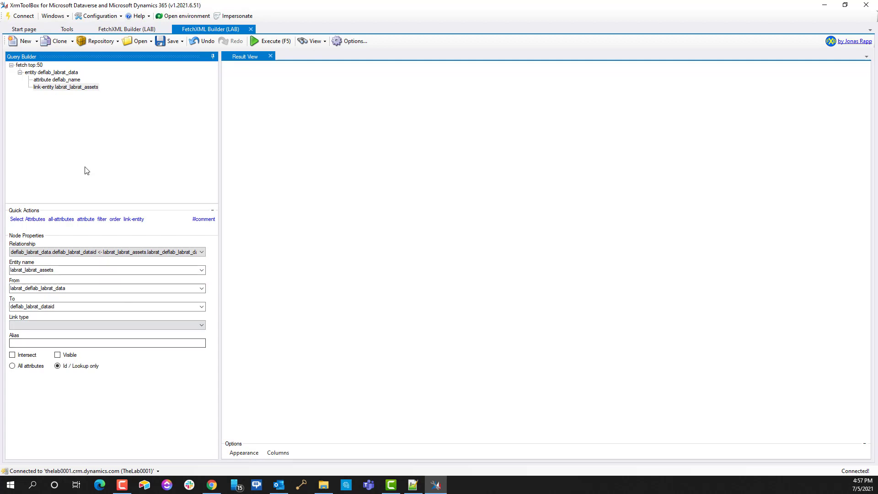
pyautogui.click(55, 328)
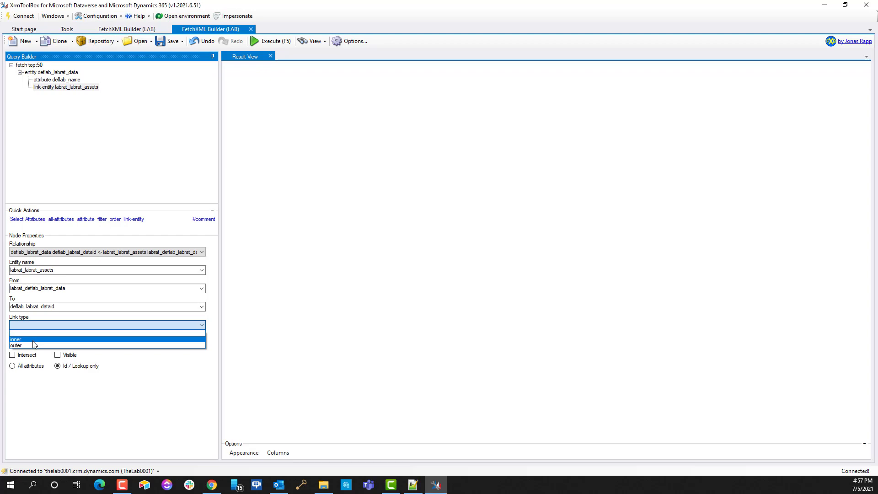
pyautogui.click(32, 340)
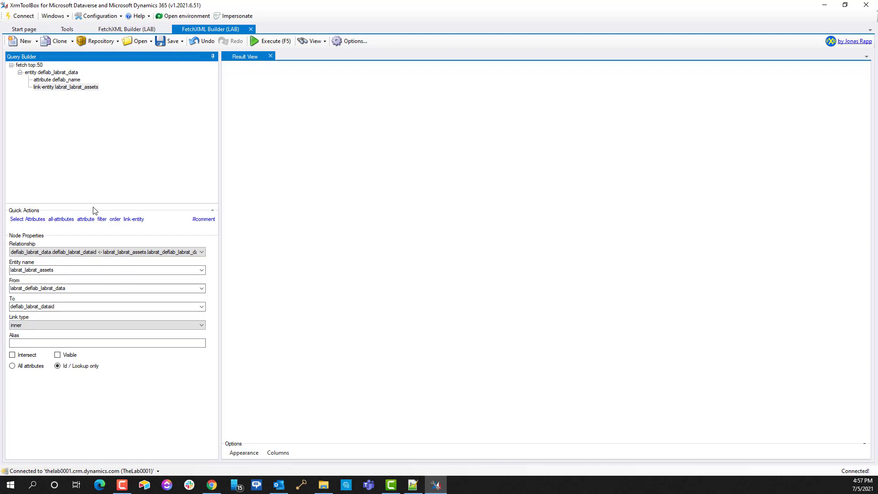
pyautogui.click(417, 488)
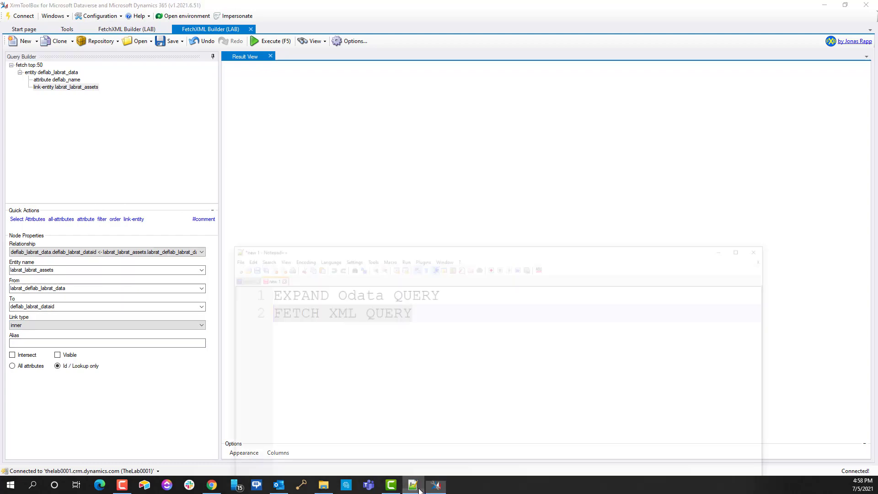
# Step: Show the 'new 3' user story about filtering Dataverse rows on related tables, then minimize Notepad++
pyautogui.click(209, 233)
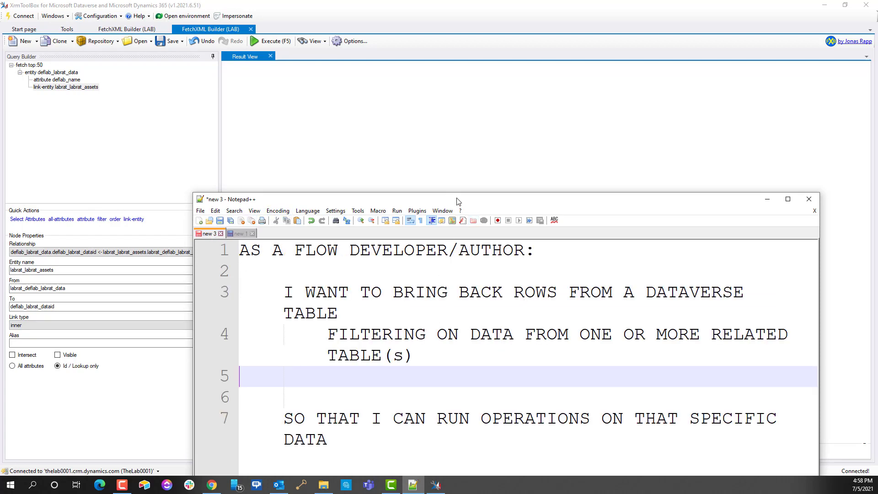
pyautogui.moveTo(459, 201); pyautogui.dragTo(466, 103)
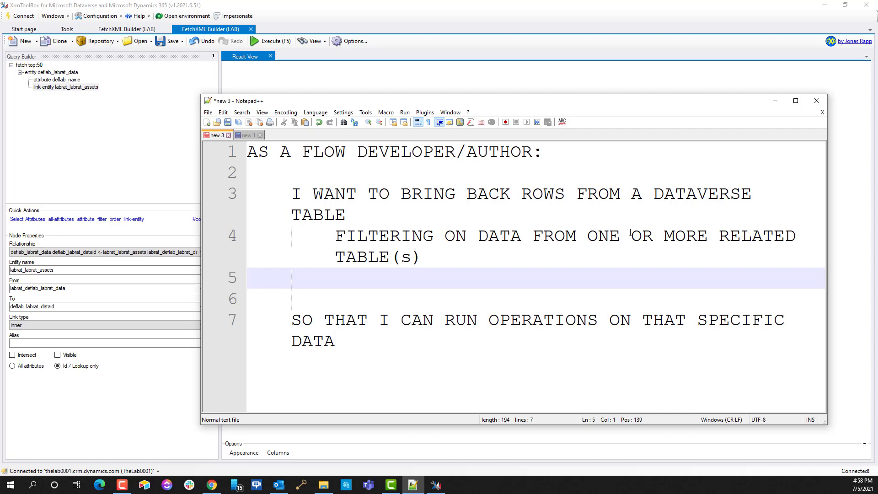
pyautogui.click(774, 102)
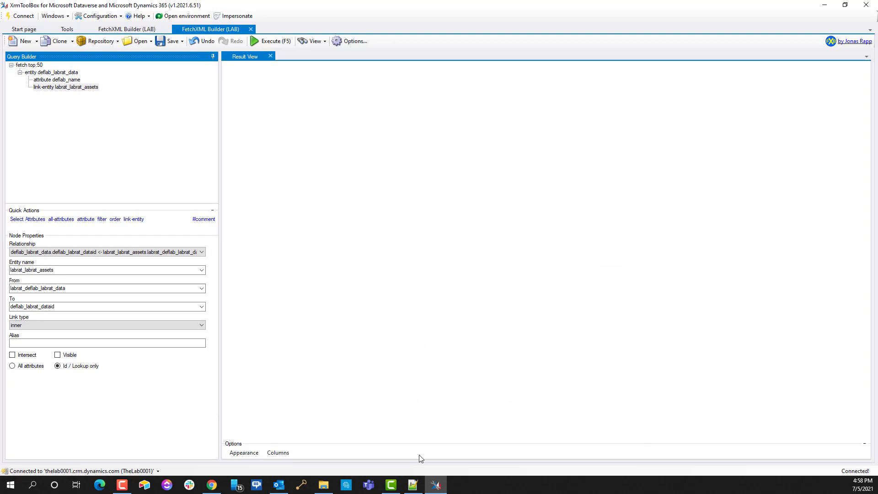
# Step: Execute the query, then add the asset Name attribute to the link-entity and rerun it
pyautogui.click(272, 46)
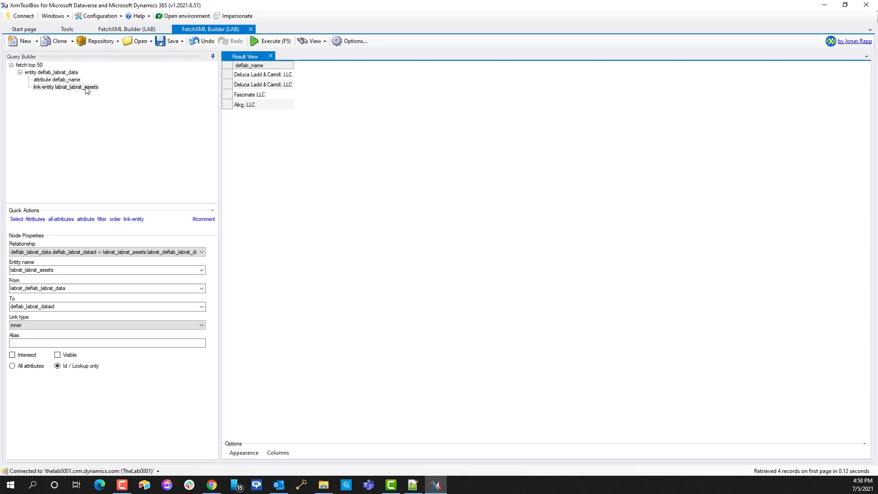
pyautogui.click(51, 88)
pyautogui.click(24, 219)
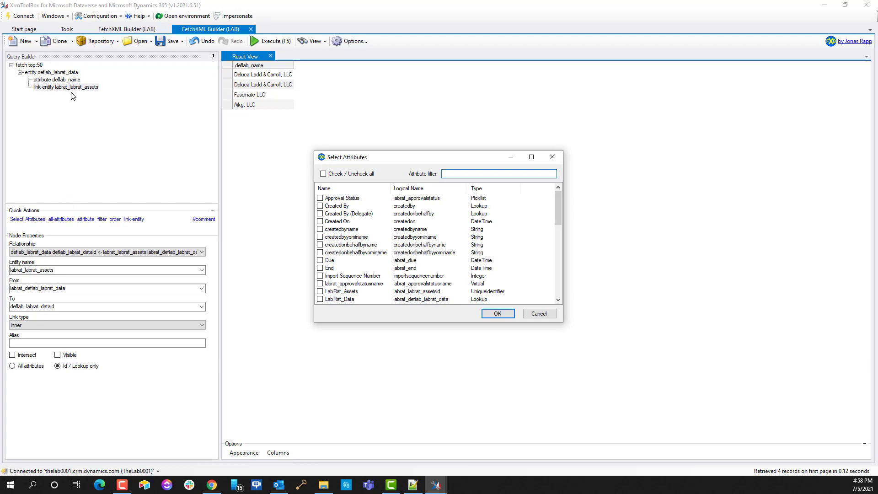
pyautogui.scroll(-6, 355, 202)
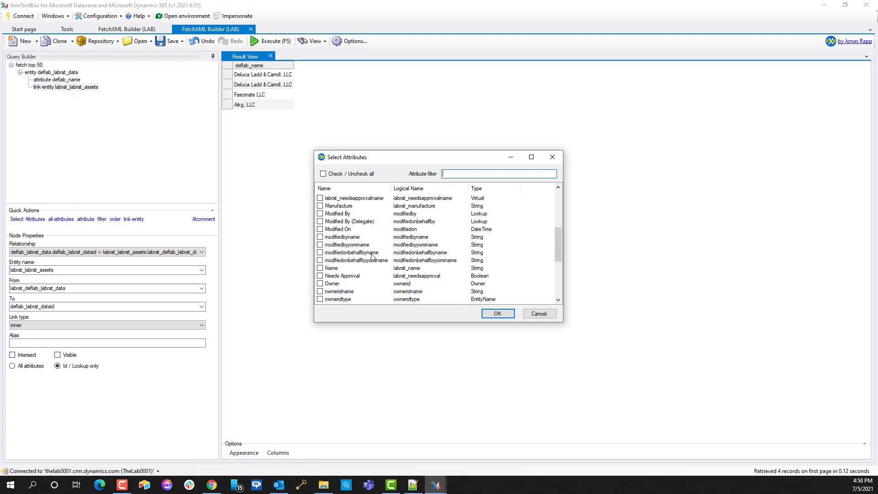
pyautogui.click(320, 268)
pyautogui.click(498, 313)
pyautogui.click(271, 41)
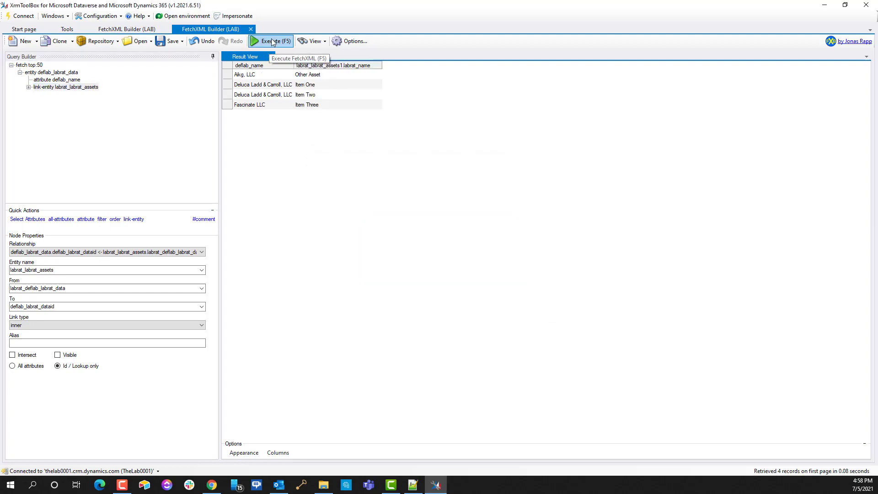
# Step: Inspect the results' asset names: Other Asset, Item One, Item Two and Item Three
pyautogui.click(252, 77)
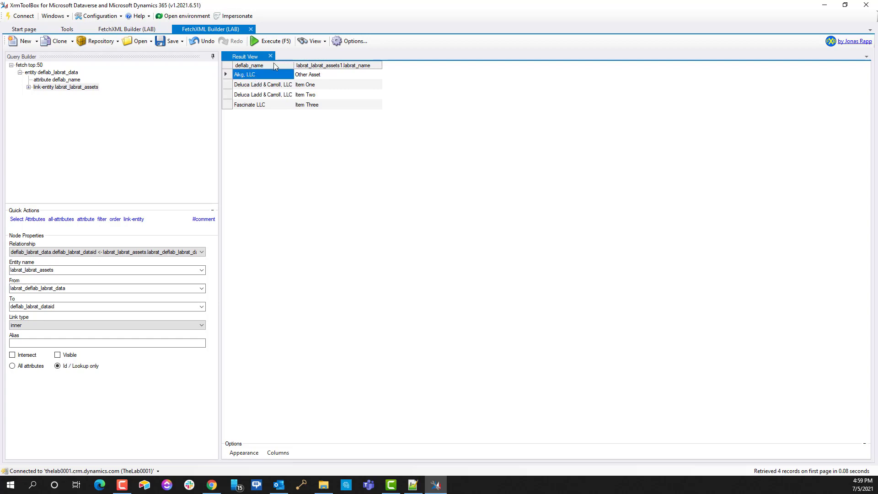
pyautogui.click(324, 76)
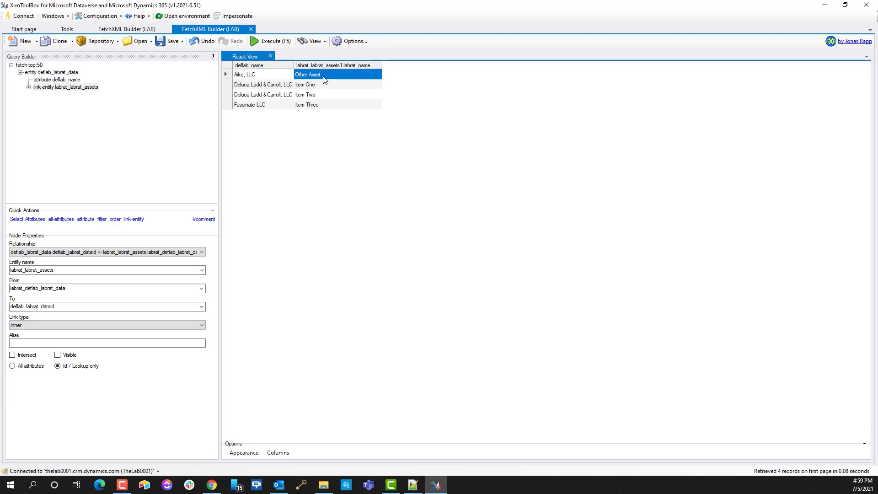
pyautogui.click(317, 87)
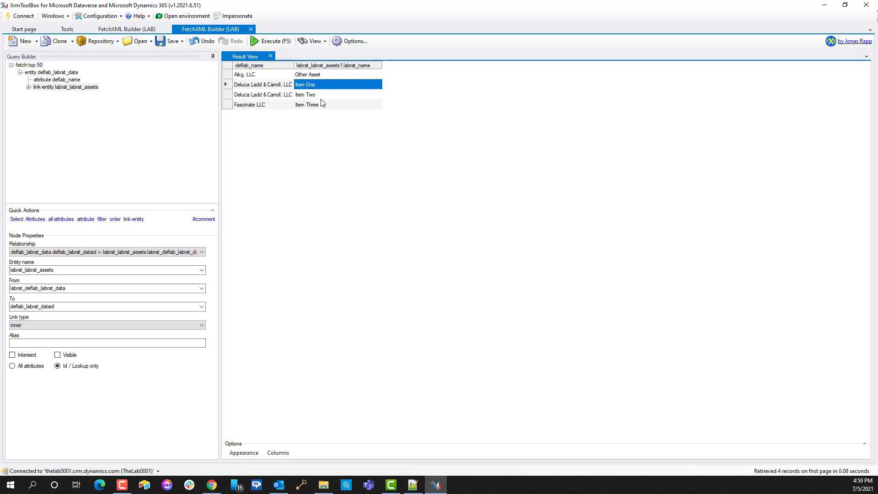
pyautogui.click(320, 96)
pyautogui.click(316, 106)
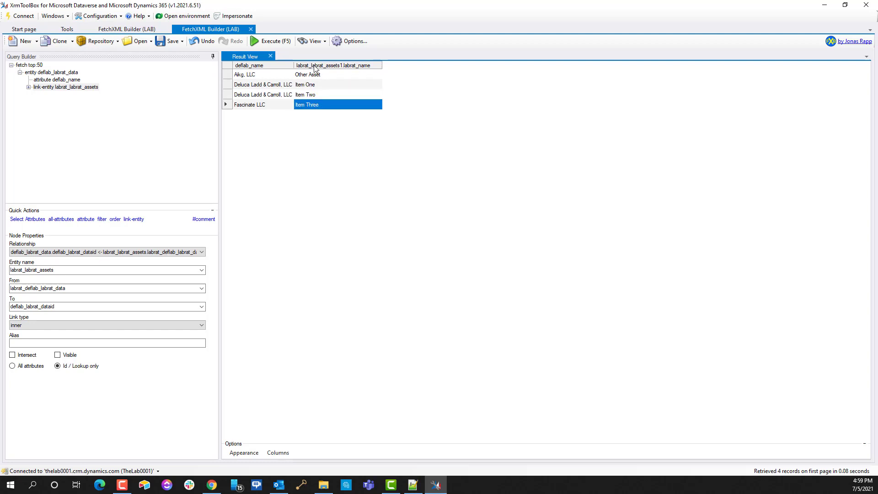
pyautogui.click(316, 75)
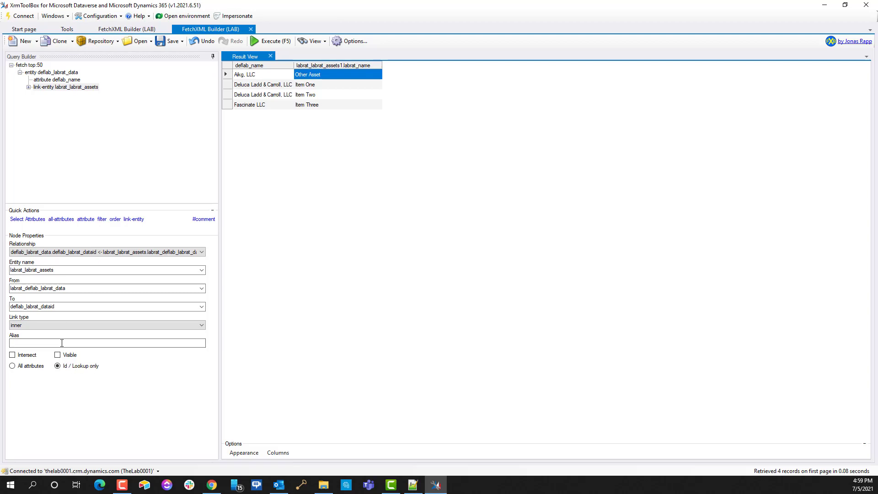
pyautogui.click(38, 325)
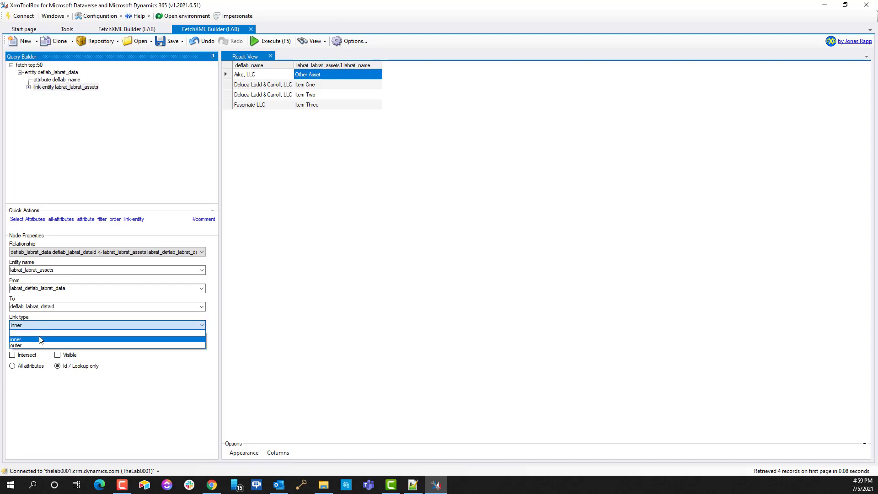
pyautogui.click(38, 345)
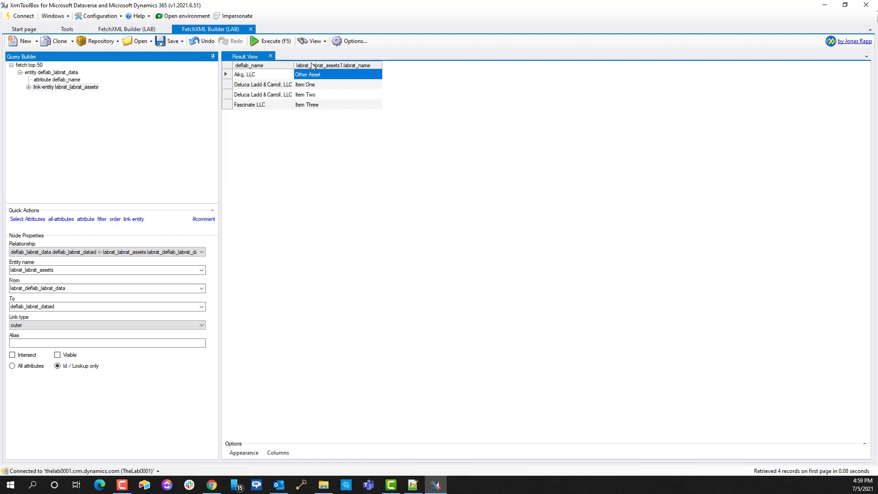
pyautogui.click(269, 43)
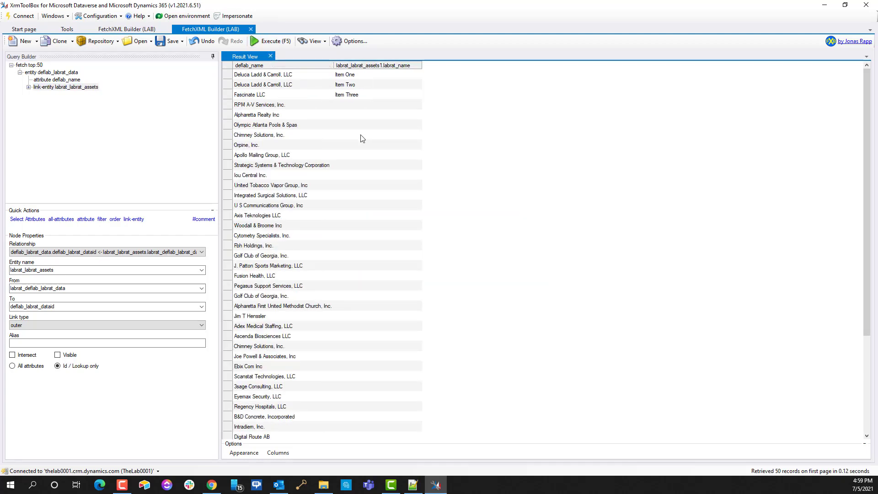
pyautogui.click(294, 76)
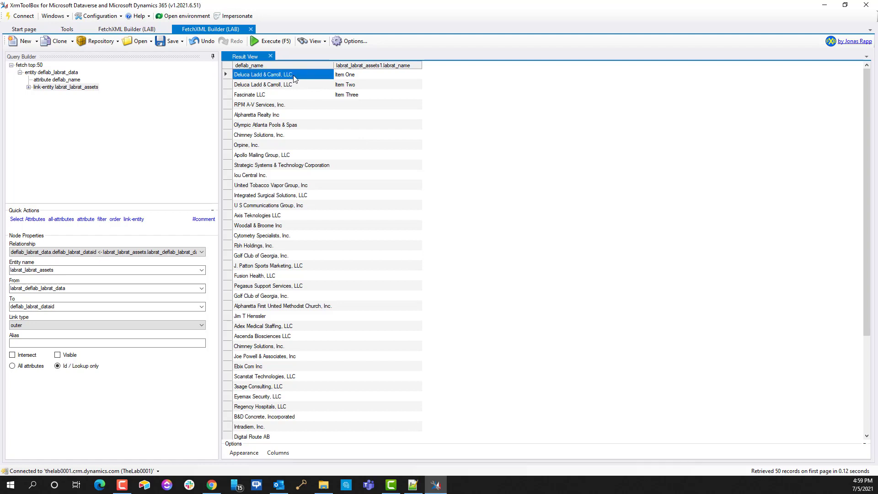
pyautogui.click(354, 78)
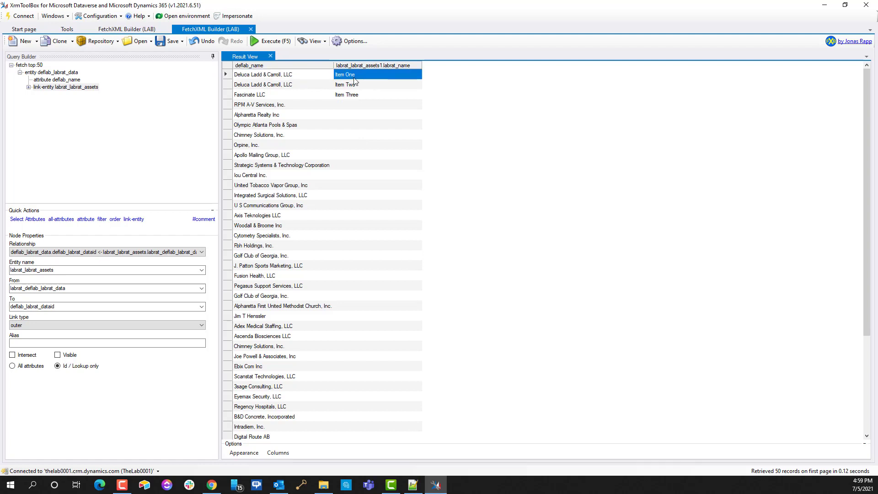
pyautogui.click(361, 88)
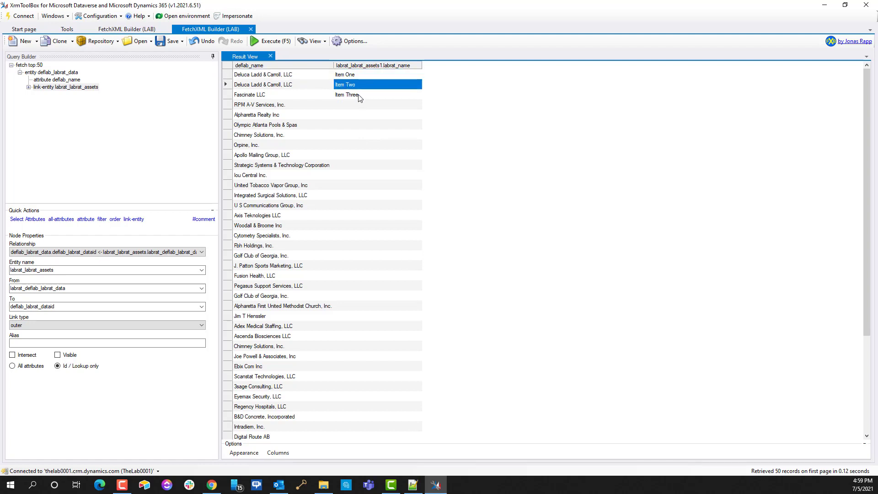
pyautogui.click(359, 97)
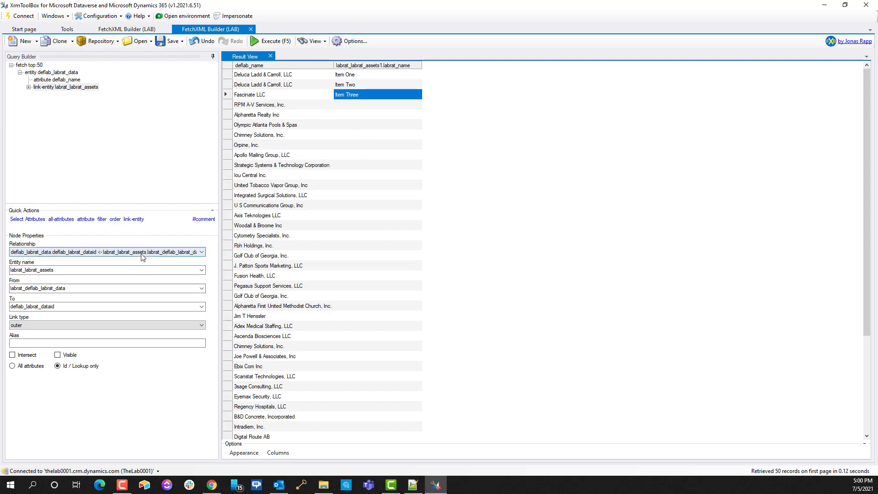
# Step: Switch the asset link back to an inner join and rerun, returning just 4 records
pyautogui.click(49, 325)
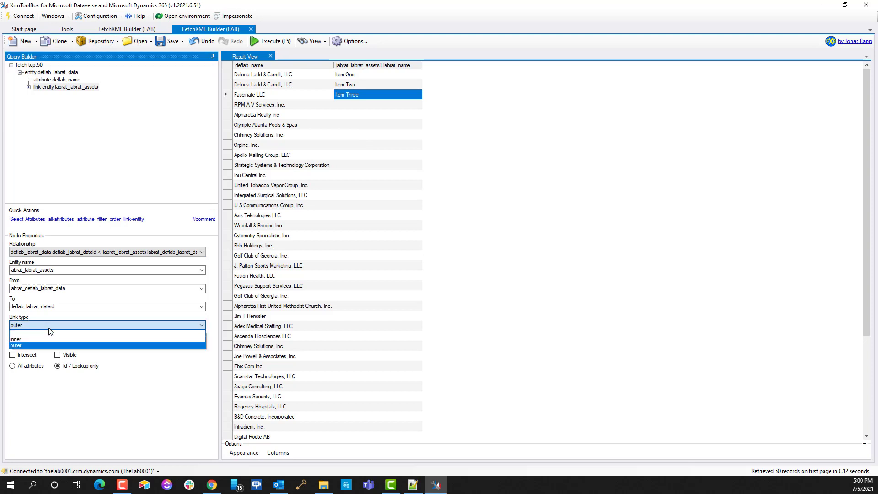
pyautogui.click(41, 339)
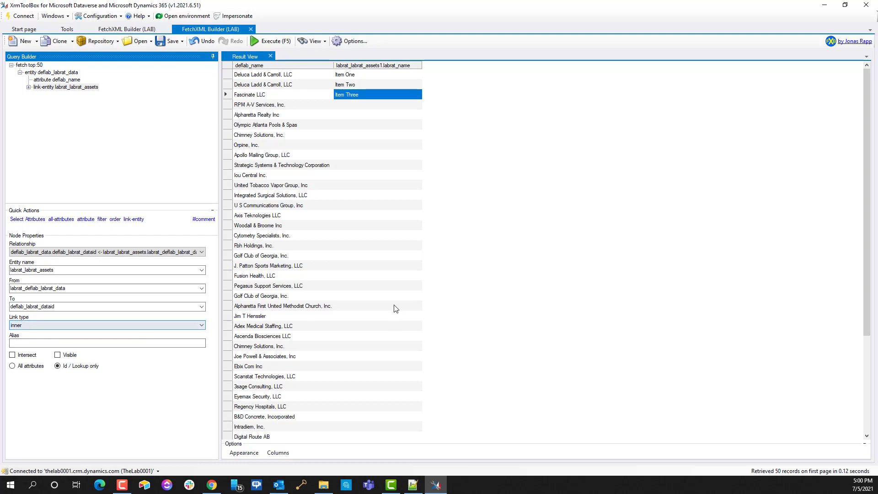
pyautogui.click(270, 44)
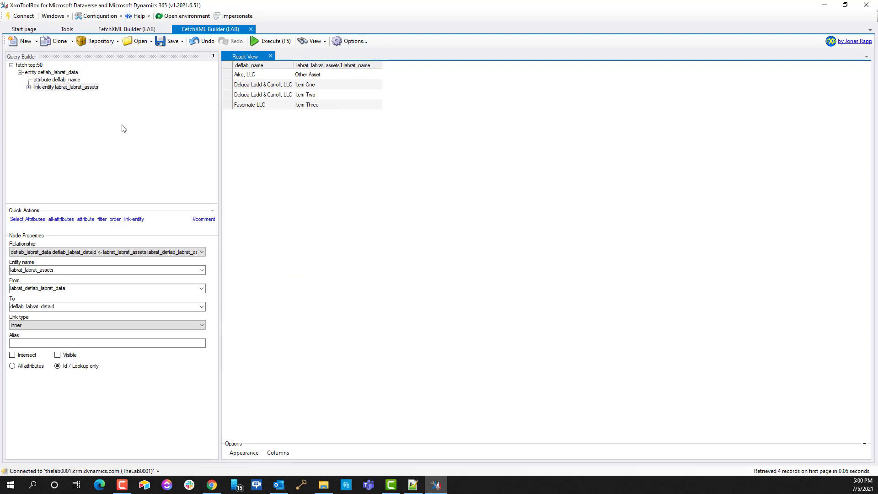
pyautogui.click(305, 43)
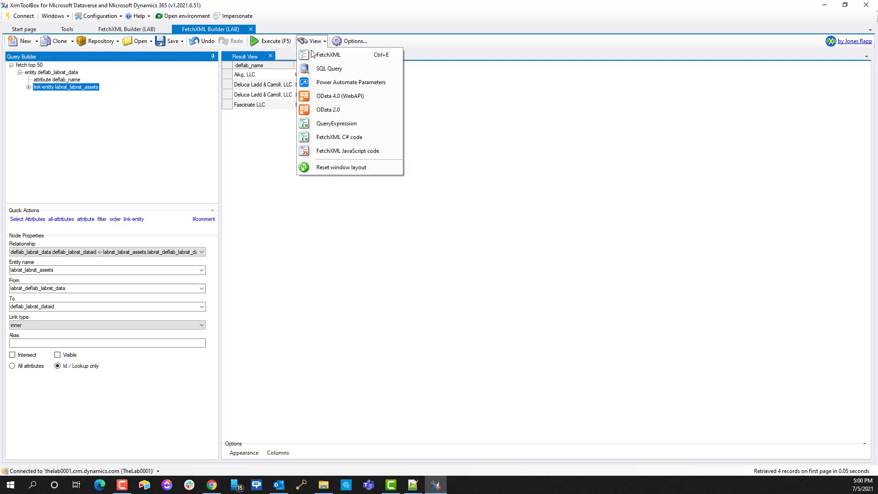
# Step: Show the Power Automate parameters (Select deflab_name, Top Count 50) and copy the filter query
pyautogui.click(329, 83)
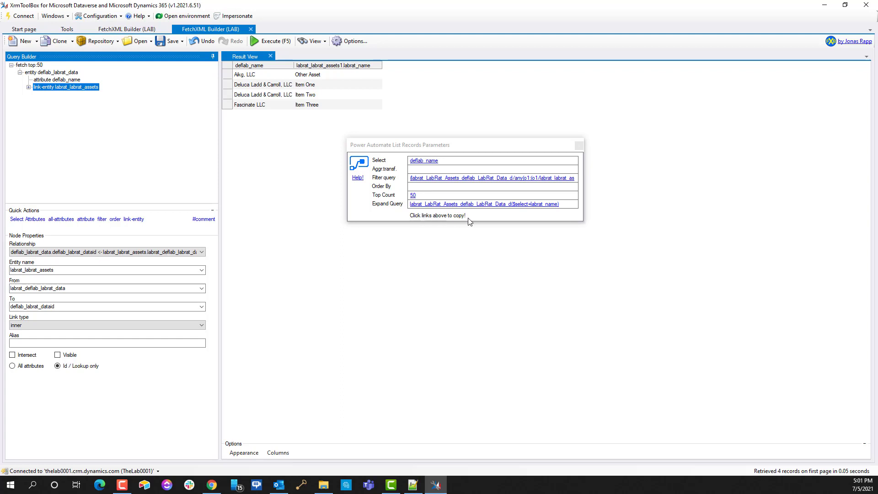
pyautogui.click(451, 183)
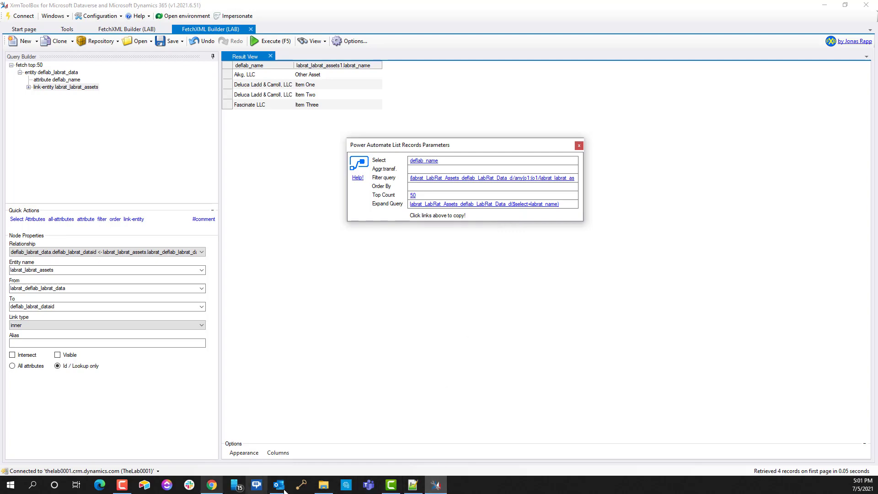
# Step: Switch to the Test flow in the browser and save it, dismissing the Flow checker
pyautogui.click(214, 488)
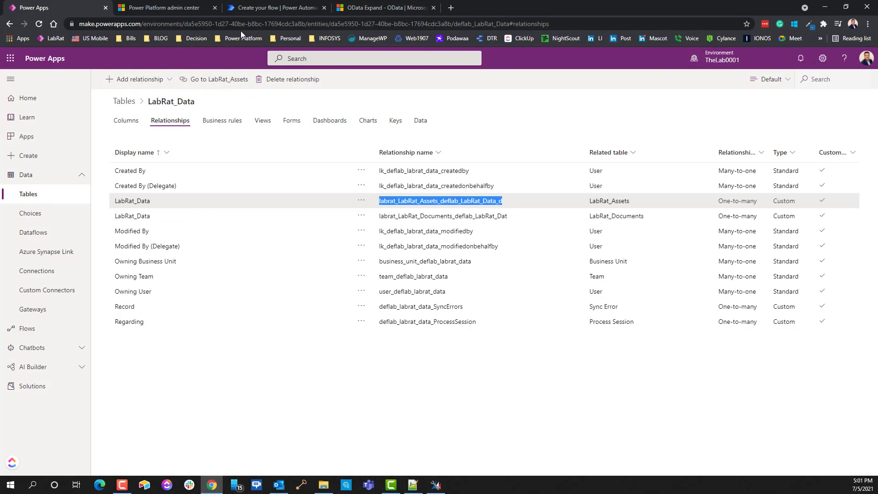
pyautogui.click(275, 10)
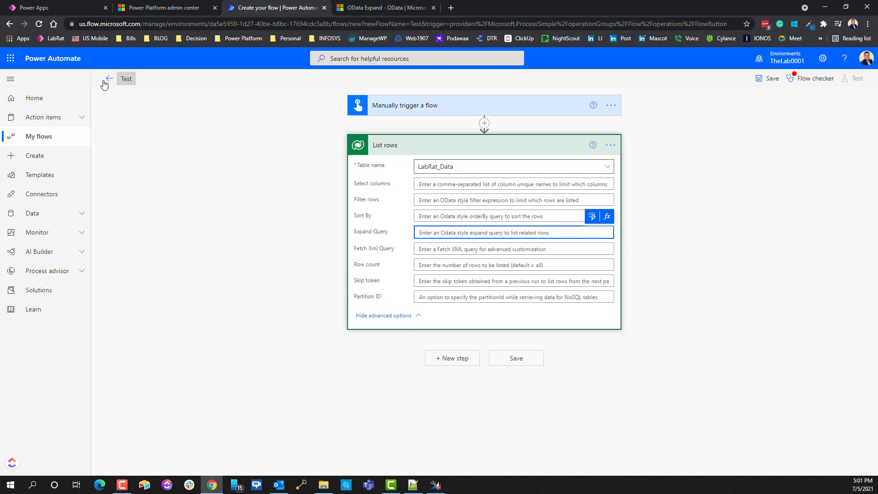
pyautogui.click(771, 84)
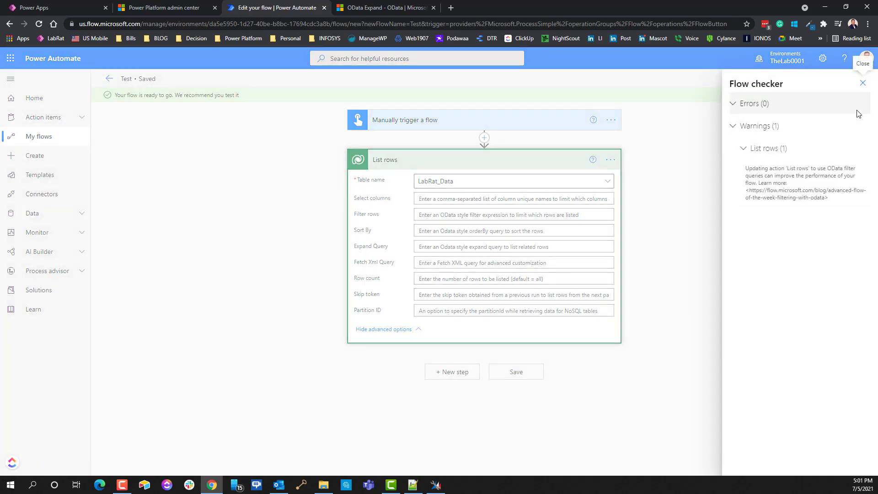
pyautogui.click(861, 83)
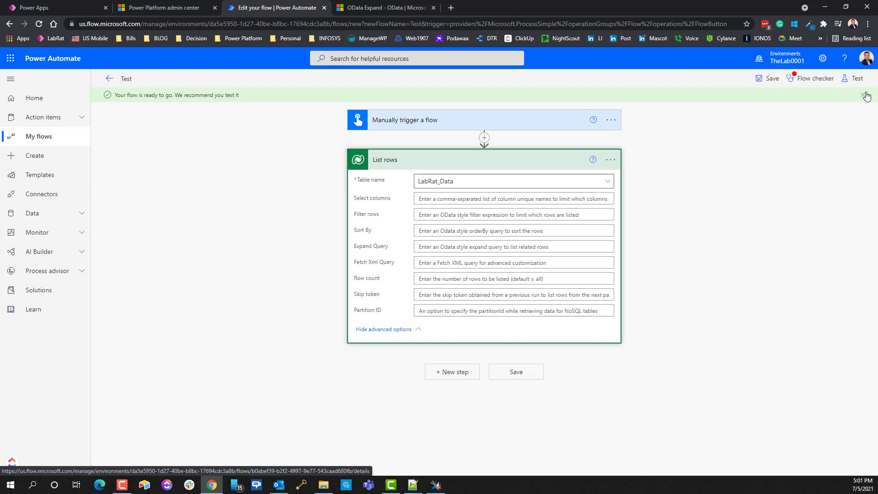
# Step: Run a manual test of the flow and open the run results
pyautogui.click(854, 78)
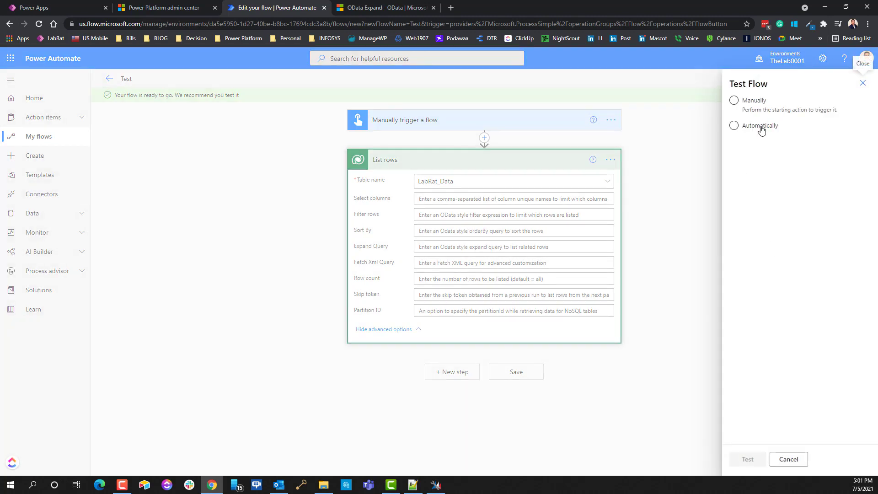
pyautogui.click(734, 100)
pyautogui.click(747, 459)
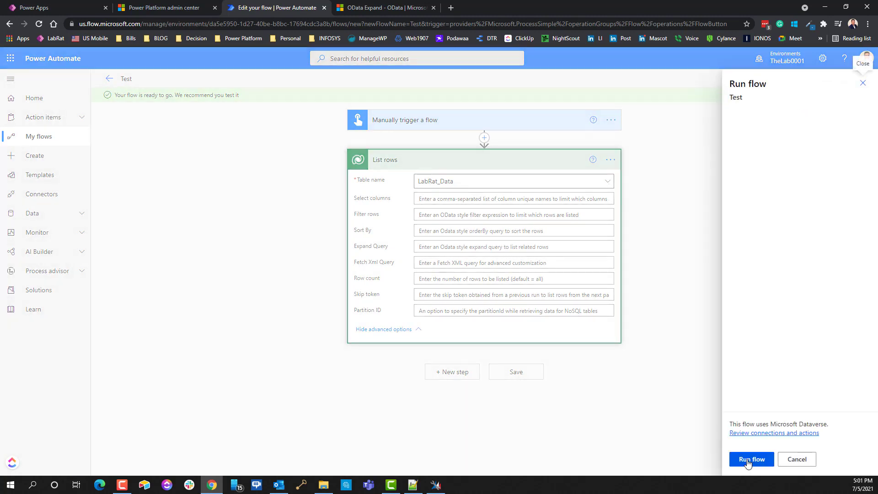
pyautogui.click(747, 460)
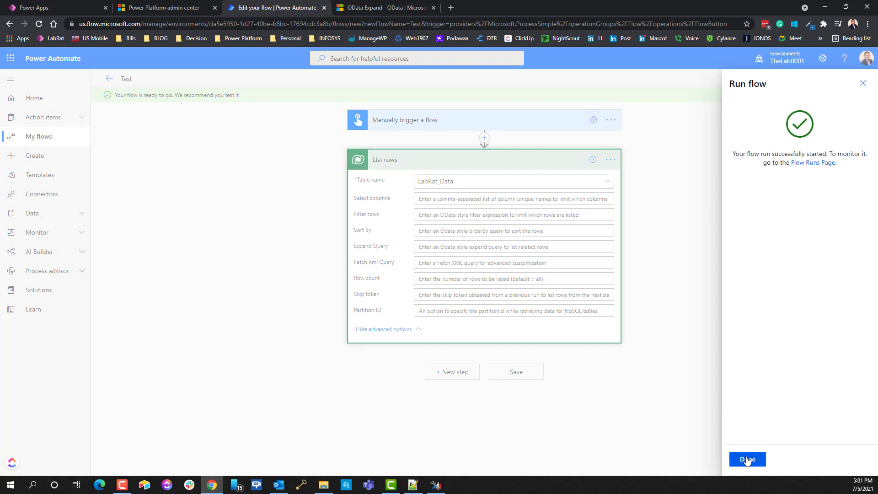
pyautogui.click(747, 459)
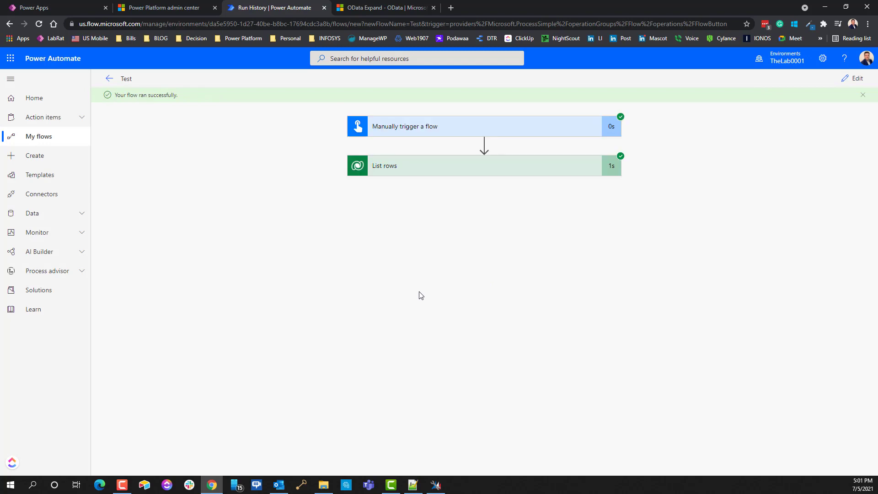
# Step: Expand the List rows run details and view its raw output JSON
pyautogui.click(406, 170)
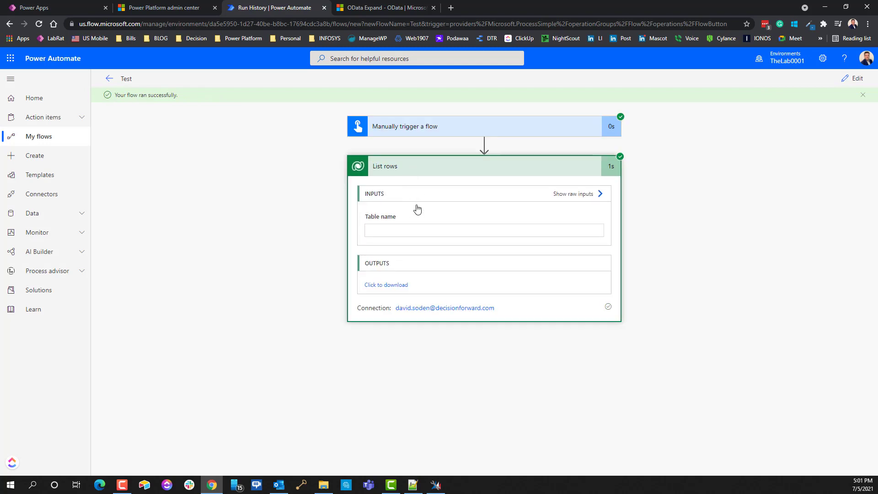
pyautogui.click(388, 285)
pyautogui.scroll(-10, 673, 338)
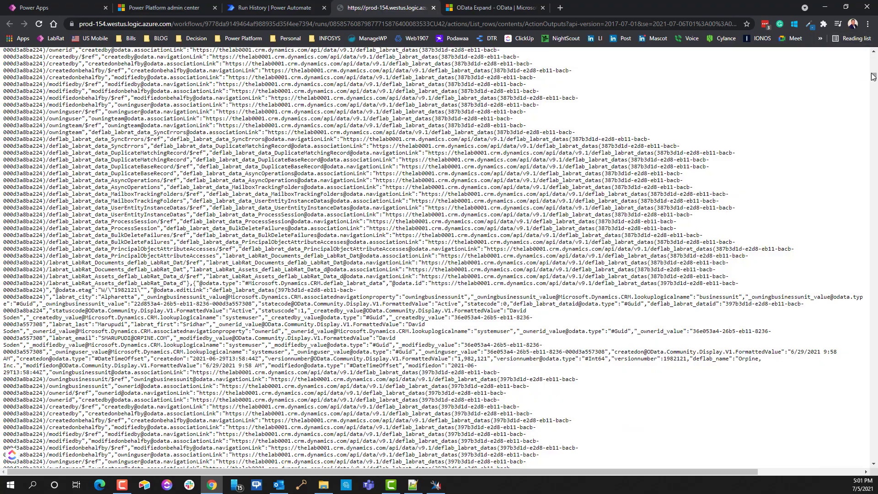
pyautogui.moveTo(873, 76); pyautogui.dragTo(830, 261)
# Step: Close the raw output and OData Expand tabs and reopen the flow for editing
pyautogui.click(543, 9)
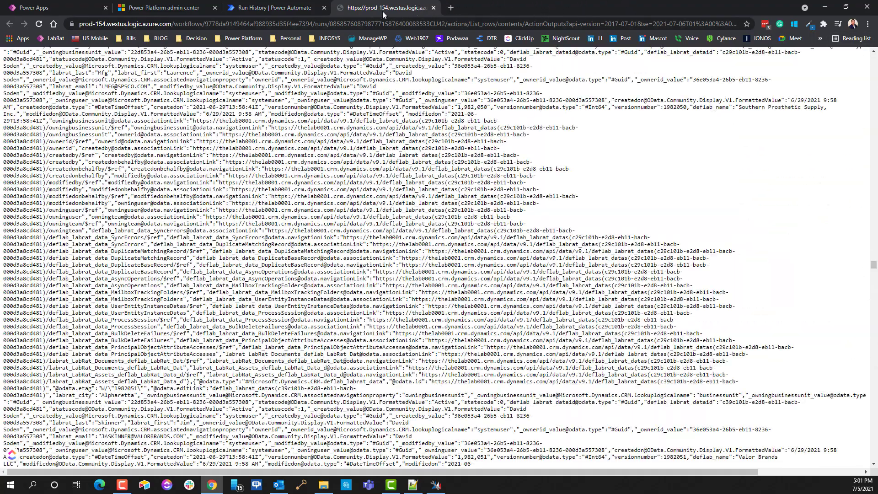
pyautogui.click(433, 7)
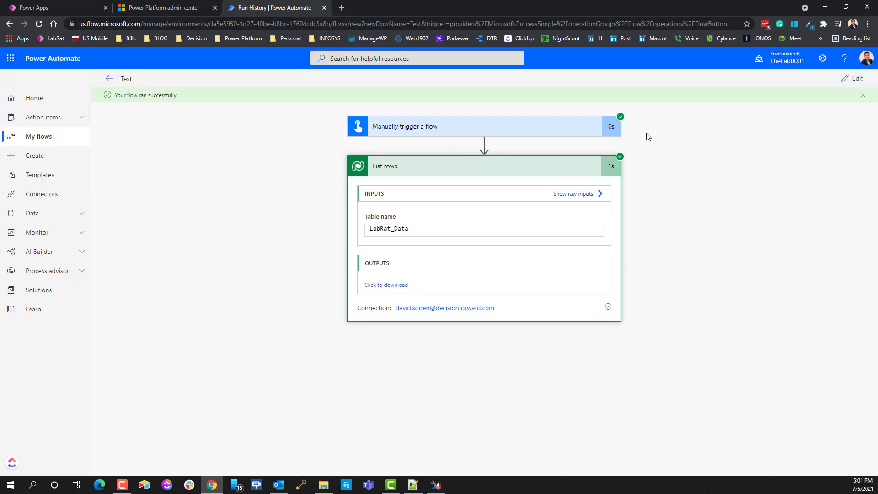
pyautogui.click(857, 83)
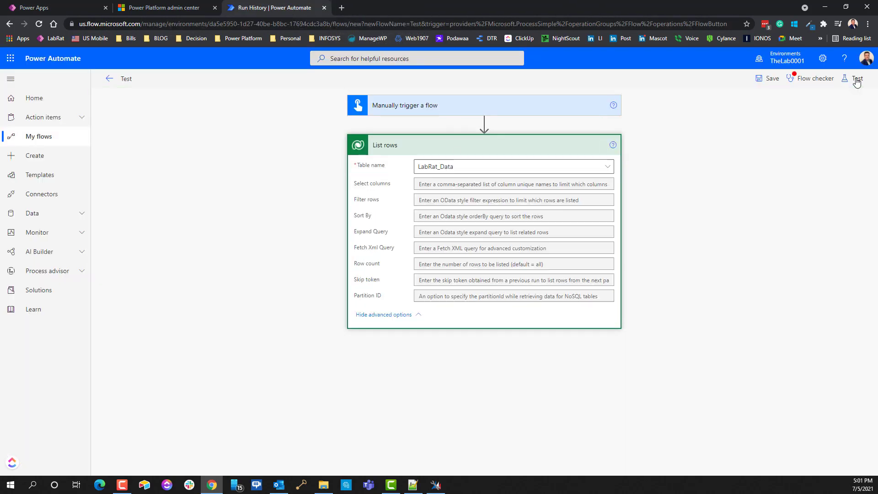
# Step: Paste the copied asset any() filter into the List rows Filter rows field
pyautogui.click(417, 203)
pyautogui.hotkey('ctrl', 'v')
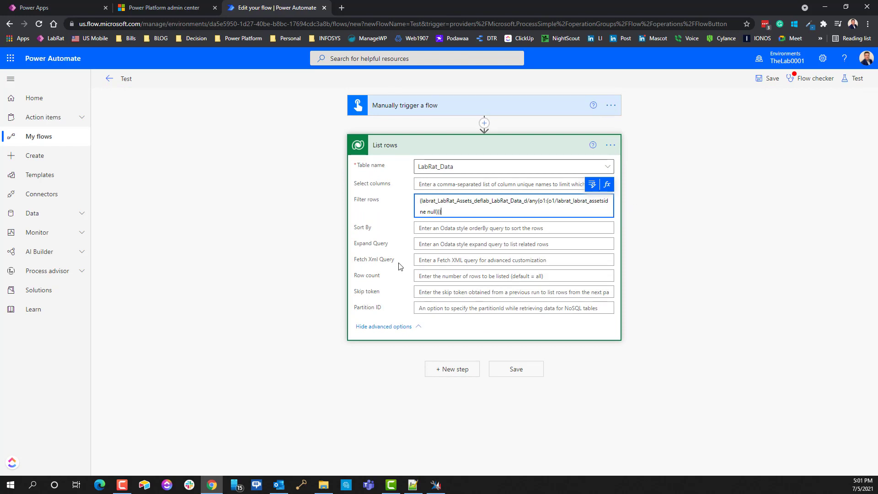
pyautogui.click(424, 242)
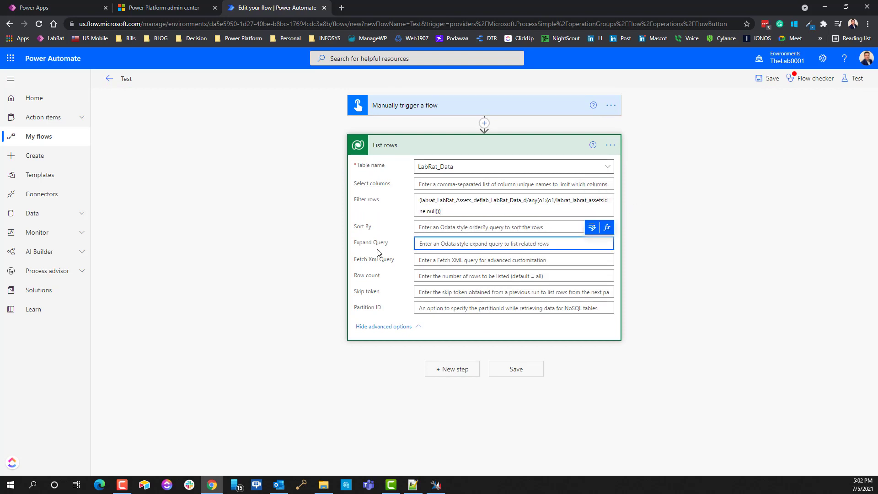
pyautogui.hotkey('alt', 'Tab')
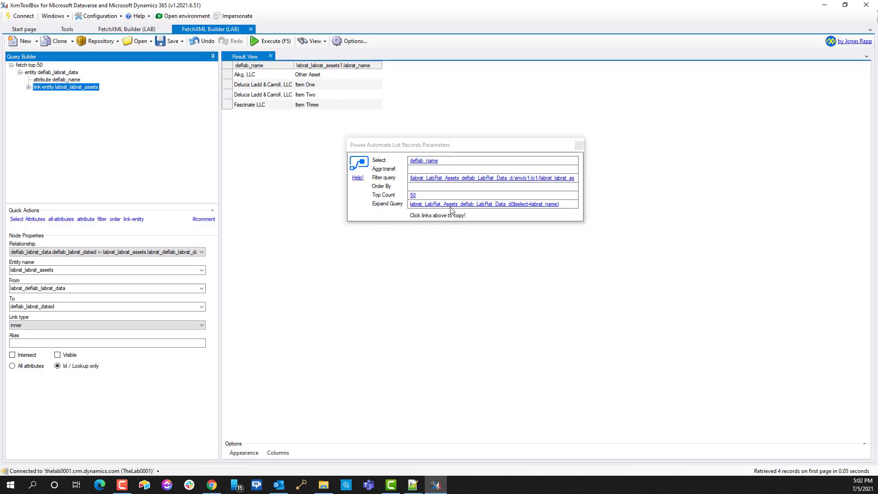
# Step: Paste labrat_LabRat_Assets_deflab_LabRat_Data_d($select=labrat_name) into the flow's Expand Query field
pyautogui.click(497, 205)
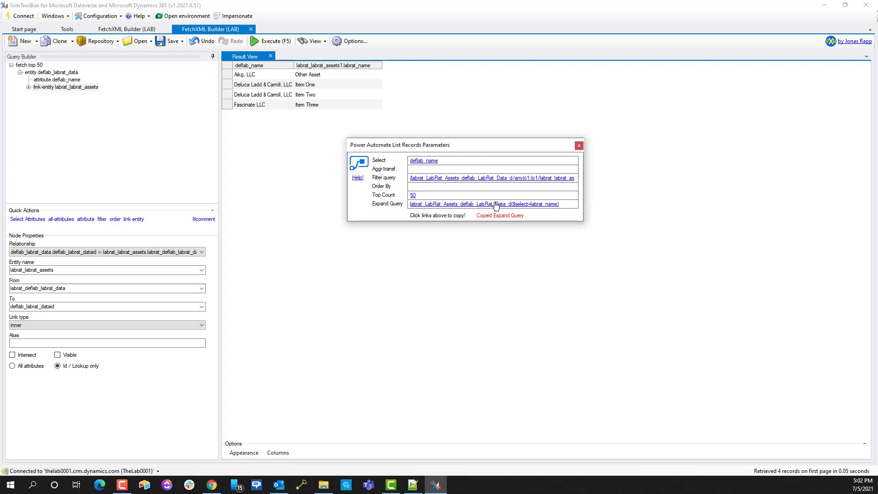
pyautogui.hotkey('alt', 'Tab')
pyautogui.hotkey('alt', 'Tab')
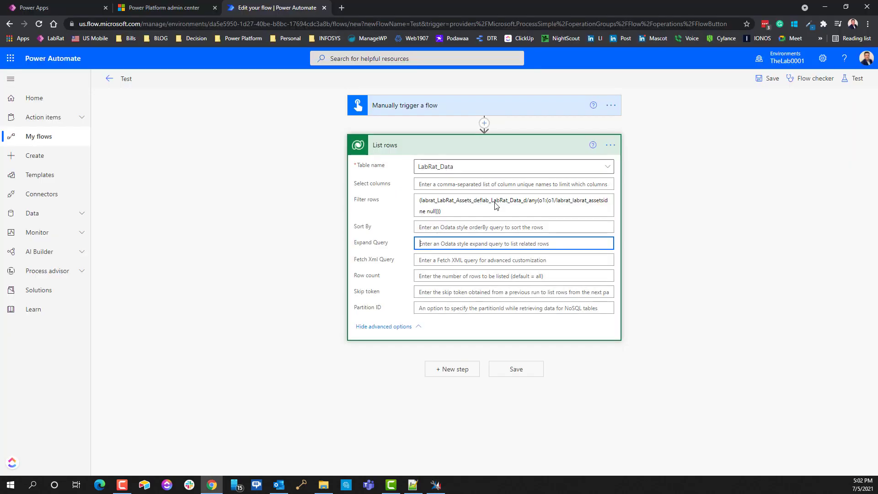
pyautogui.click(491, 243)
pyautogui.hotkey('ctrl', 'v')
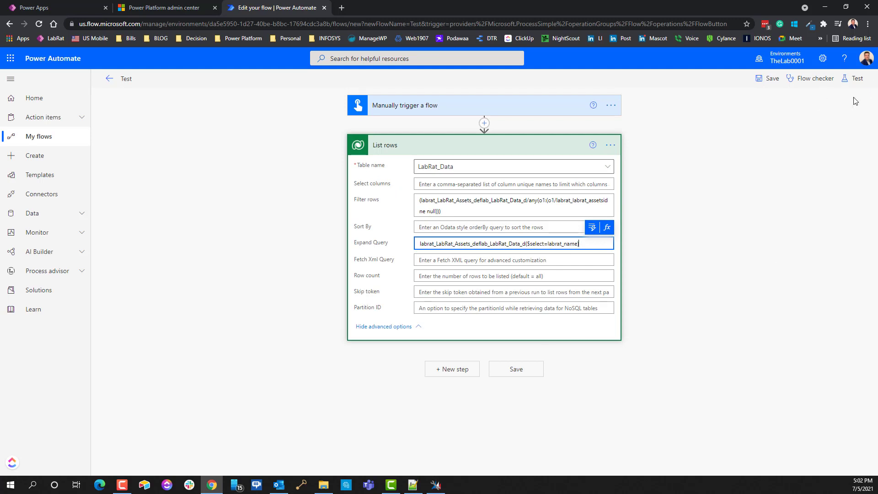
# Step: Test the updated flow manually and view List rows' LabRat_Data input and status 200 output
pyautogui.click(858, 79)
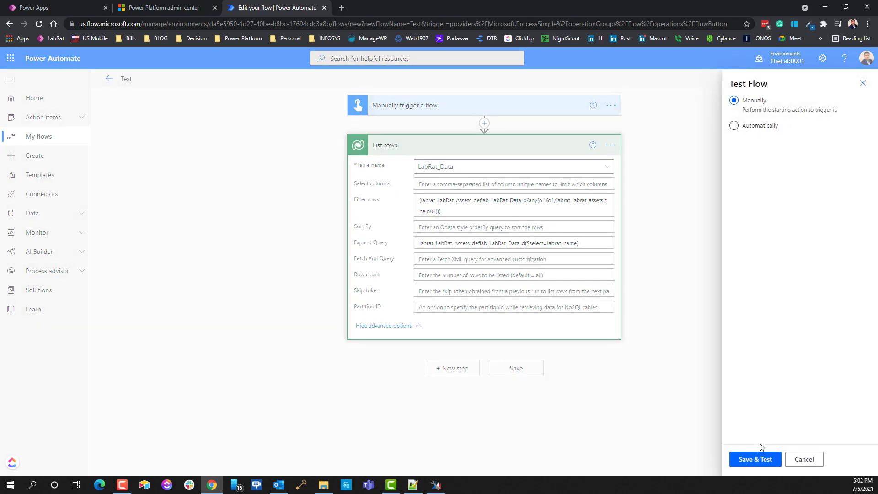
pyautogui.click(761, 461)
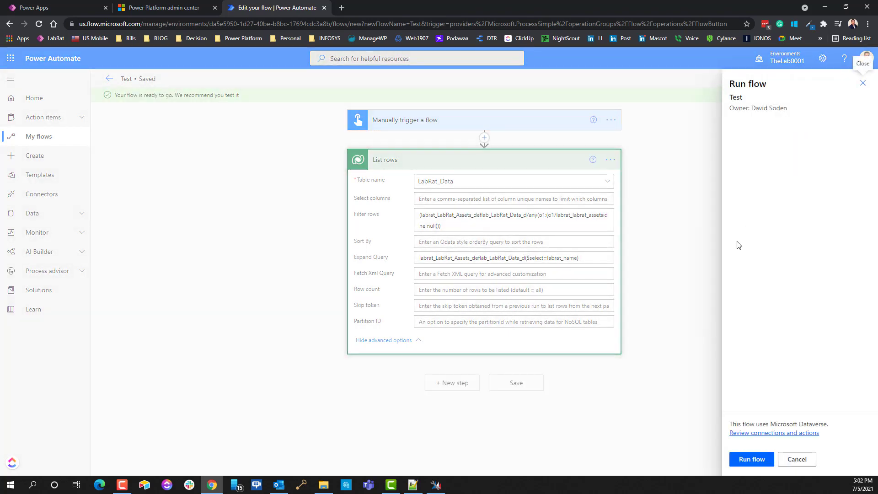
pyautogui.click(750, 459)
pyautogui.click(748, 459)
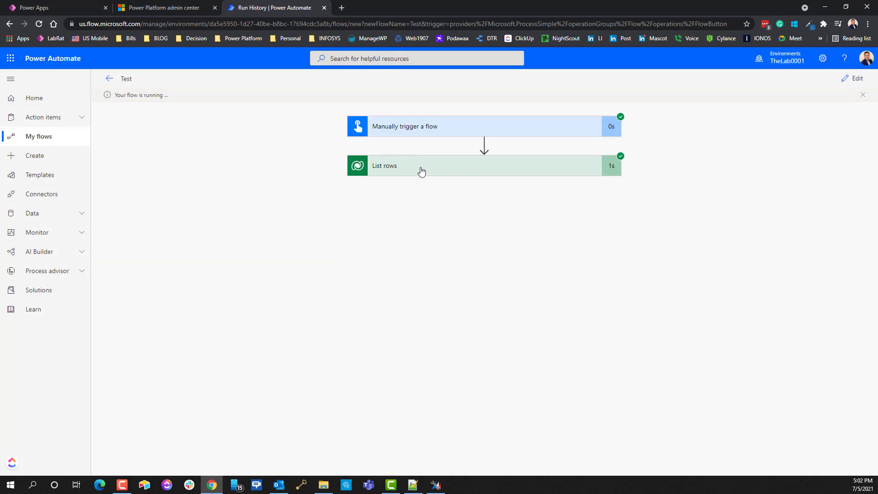
pyautogui.click(421, 171)
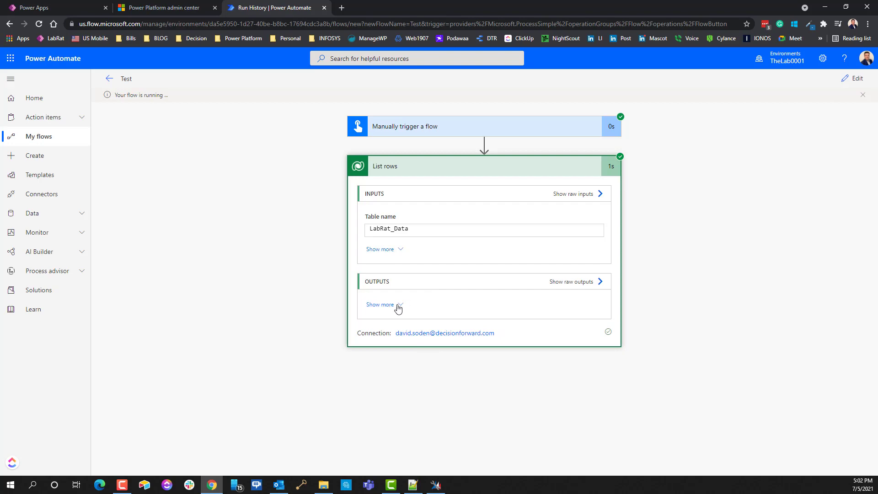
pyautogui.click(397, 307)
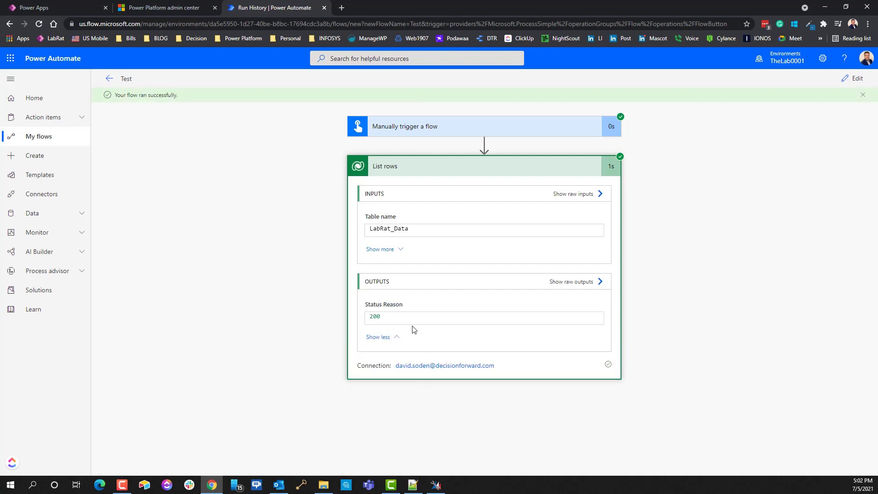
pyautogui.click(585, 283)
pyautogui.scroll(-2, 725, 191)
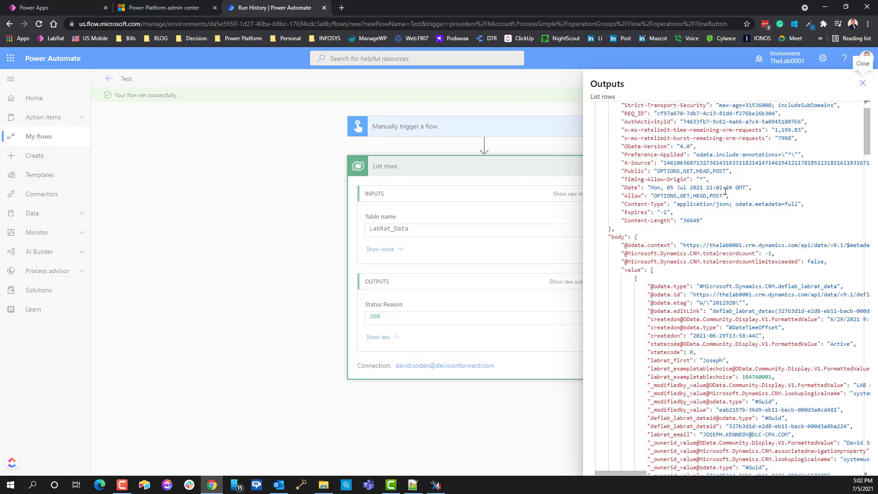
pyautogui.scroll(-8, 725, 192)
pyautogui.moveTo(867, 181); pyautogui.dragTo(843, 44)
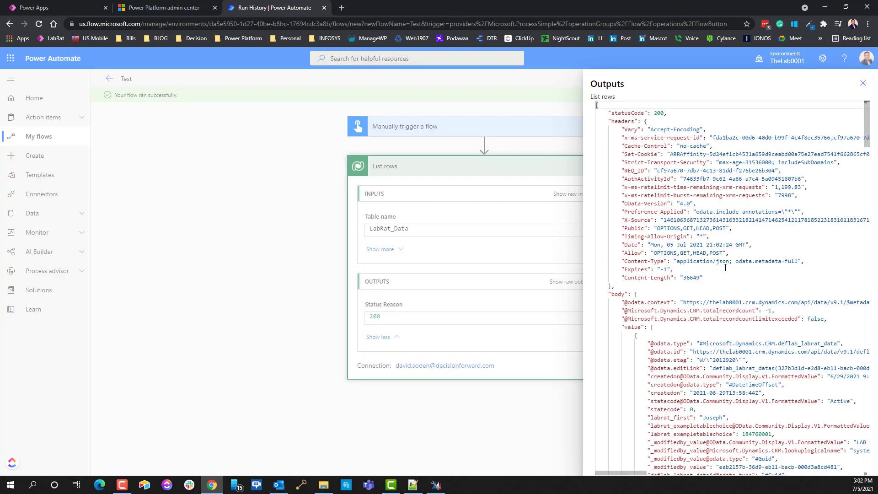
pyautogui.scroll(-5, 725, 267)
pyautogui.scroll(-6, 731, 279)
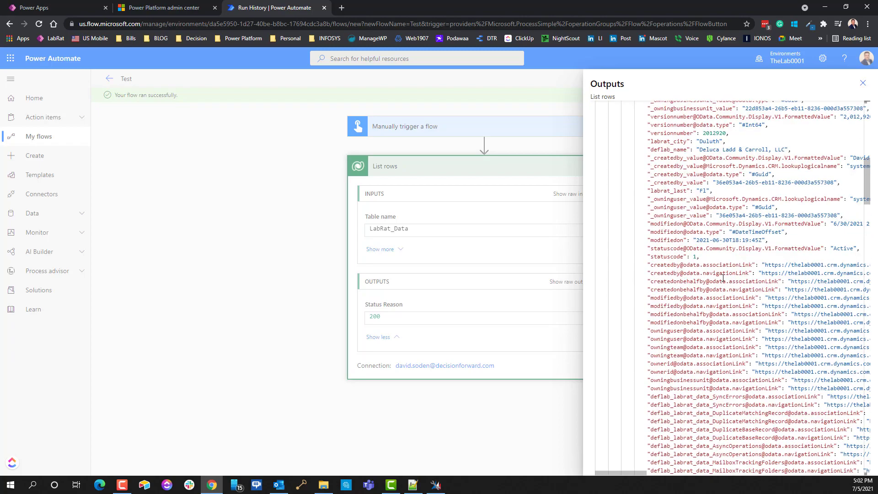
pyautogui.scroll(6, 722, 274)
pyautogui.scroll(5, 722, 273)
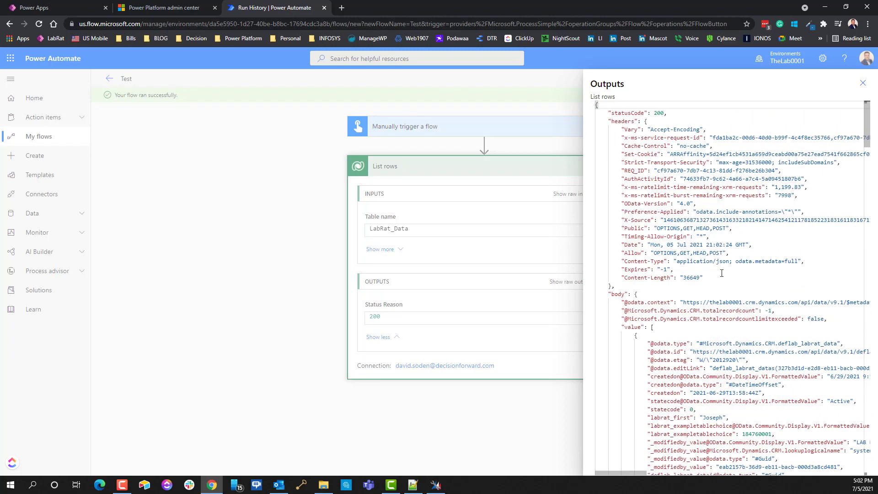
pyautogui.scroll(-4, 736, 284)
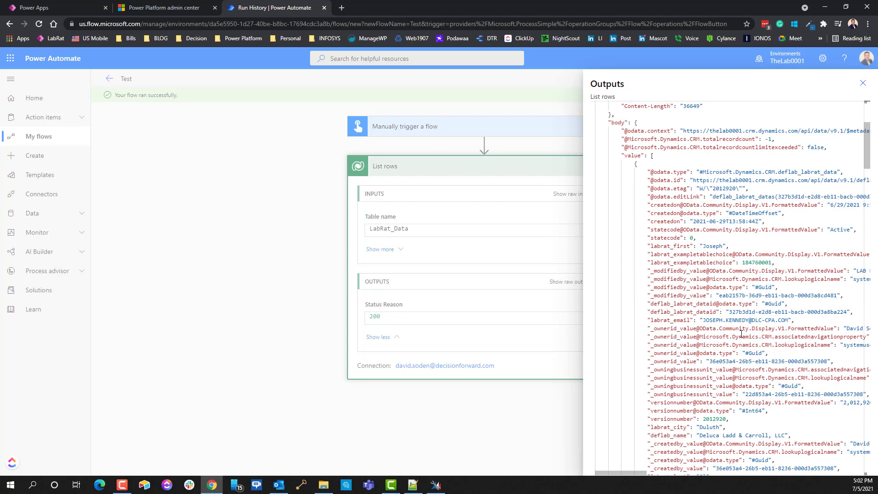
pyautogui.scroll(-4, 731, 315)
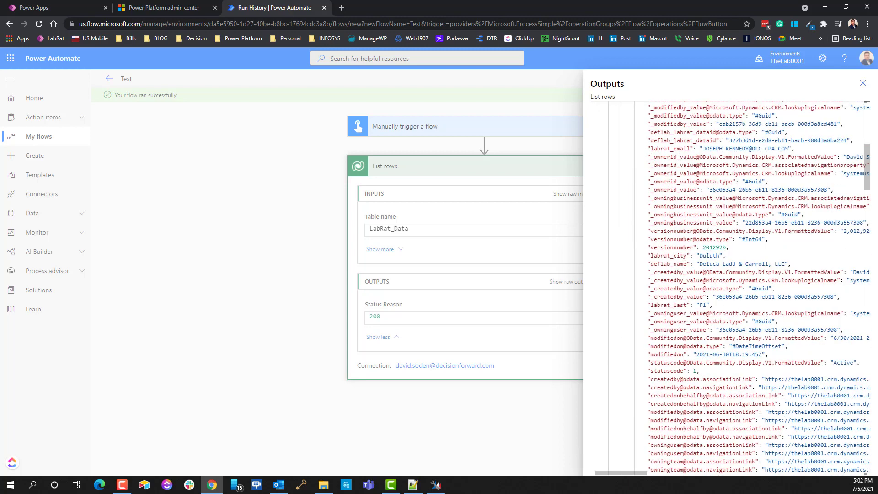
pyautogui.click(697, 264)
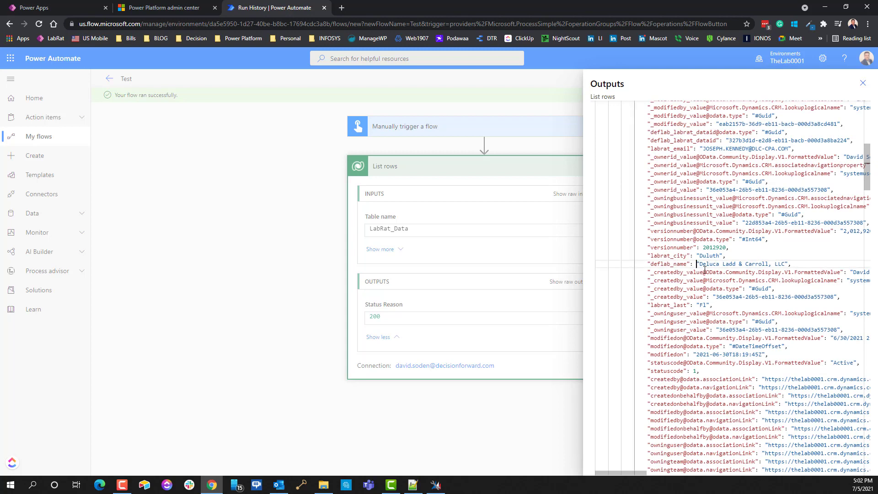
pyautogui.moveTo(703, 265); pyautogui.dragTo(779, 264)
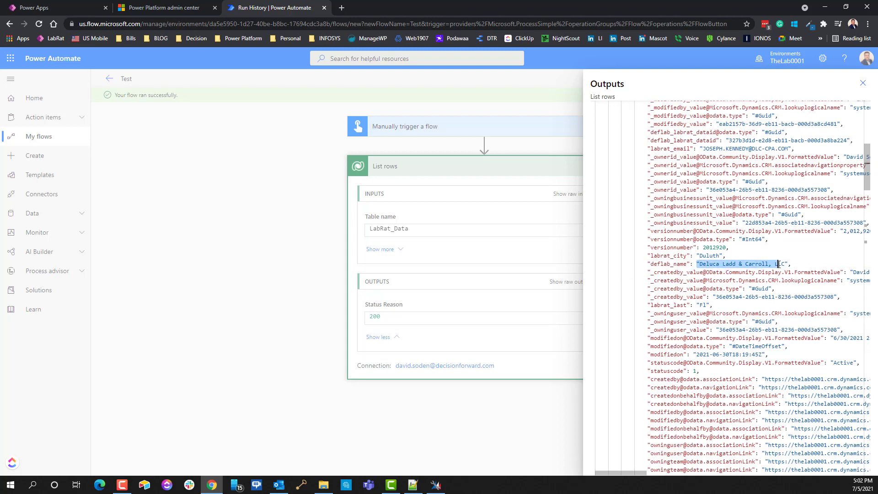
pyautogui.doubleClick(673, 265)
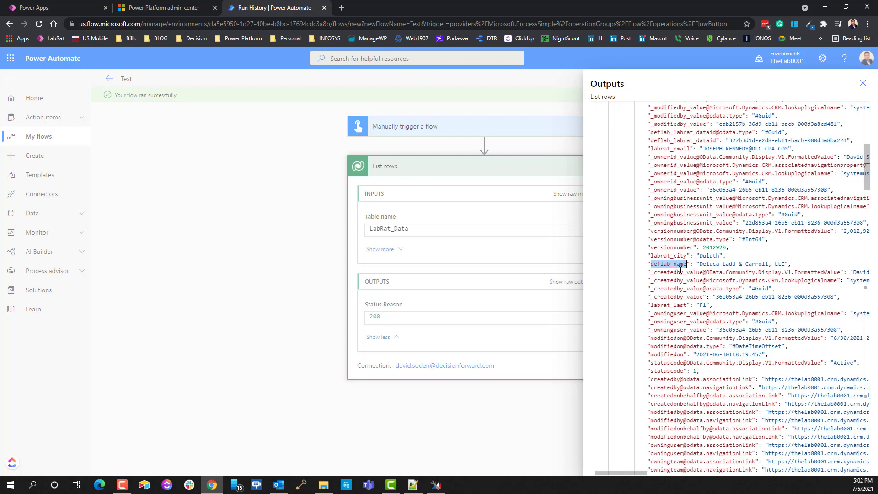
pyautogui.click(862, 83)
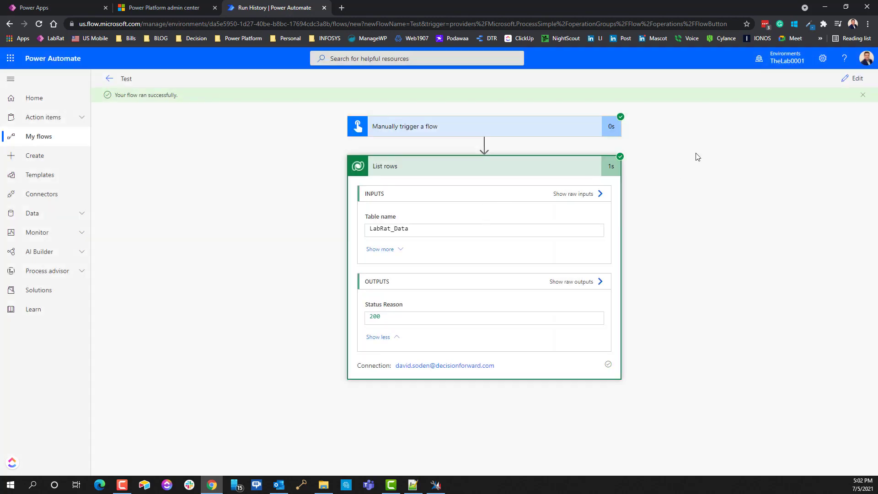
# Step: Enter deflab_name in the List rows step's Select columns field
pyautogui.click(851, 79)
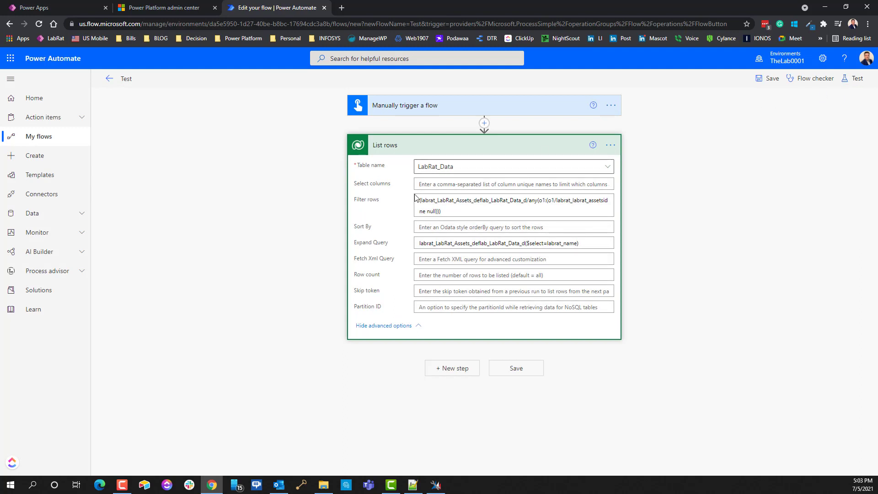
pyautogui.click(453, 184)
pyautogui.write('deflab_name')
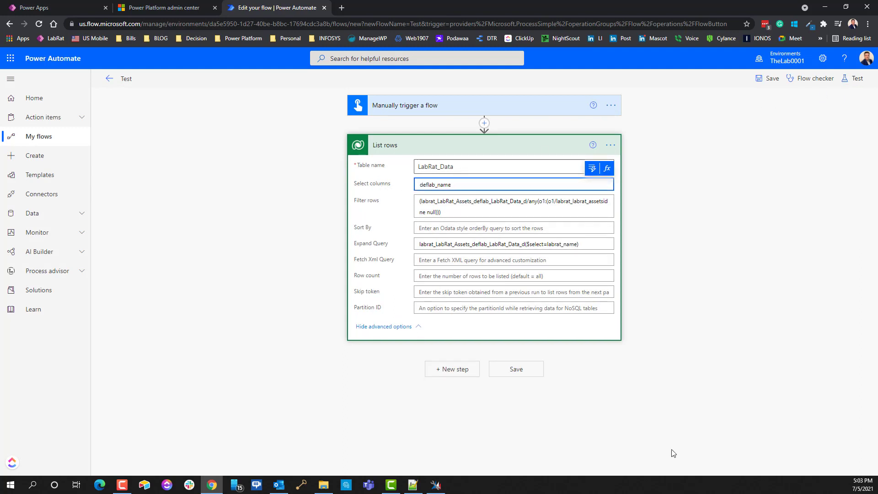
# Step: Save the flow and run a manual test through to completion
pyautogui.click(854, 78)
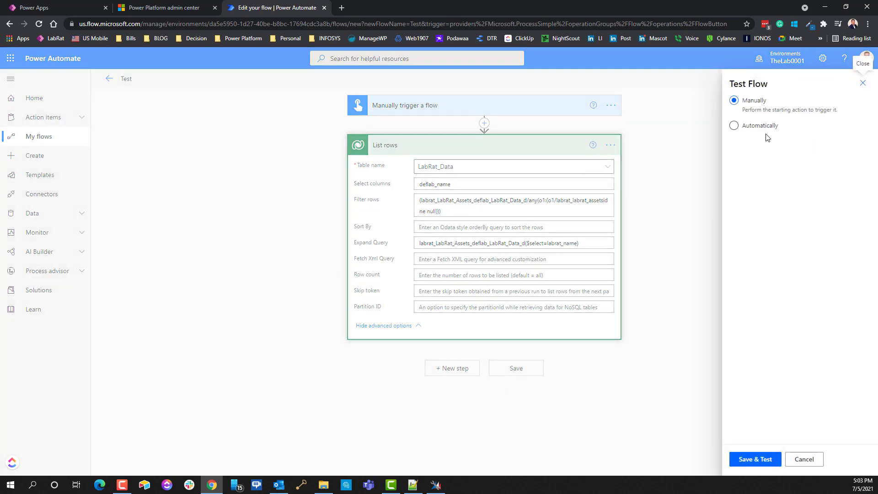
pyautogui.click(748, 461)
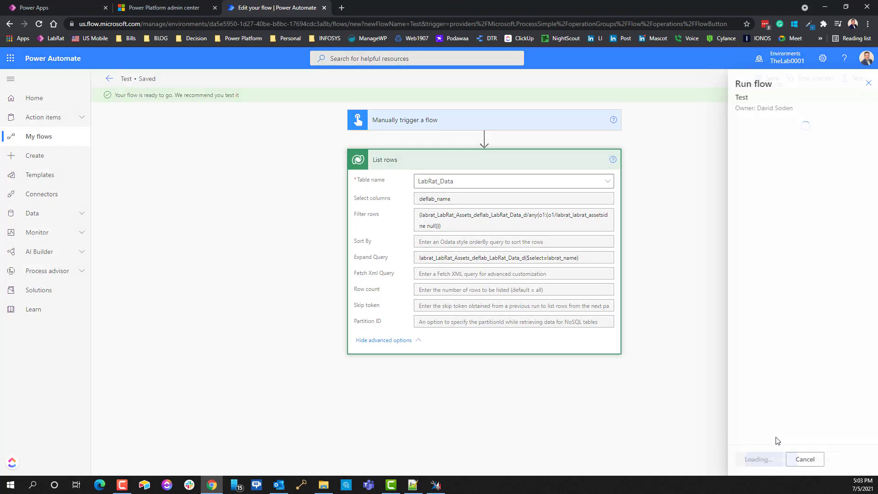
pyautogui.click(753, 460)
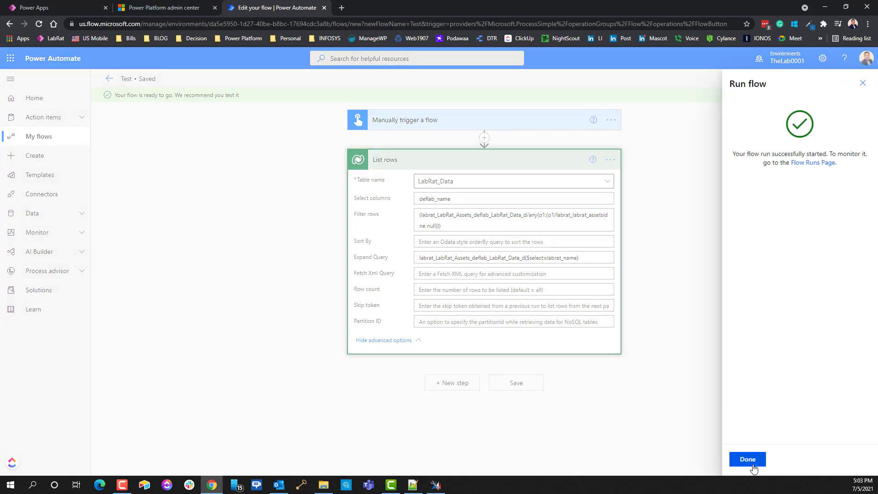
pyautogui.click(749, 462)
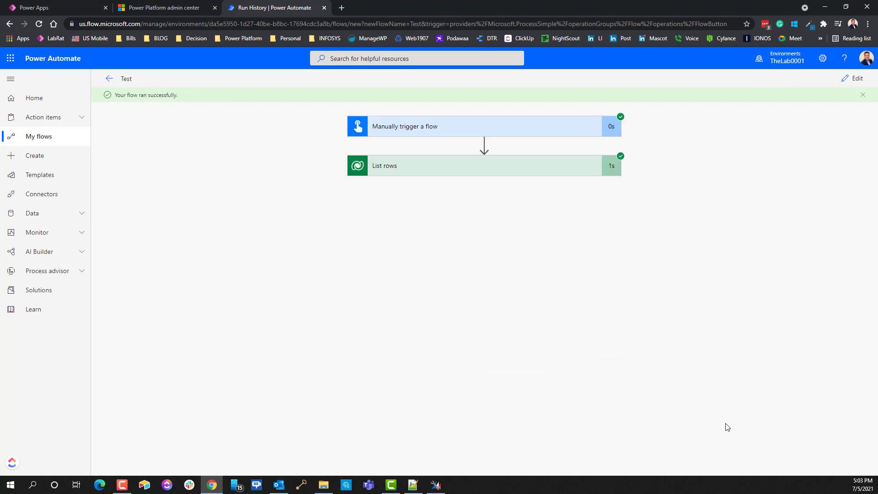
# Step: Open the List rows step's raw JSON output in a new tab and select all of it
pyautogui.click(479, 175)
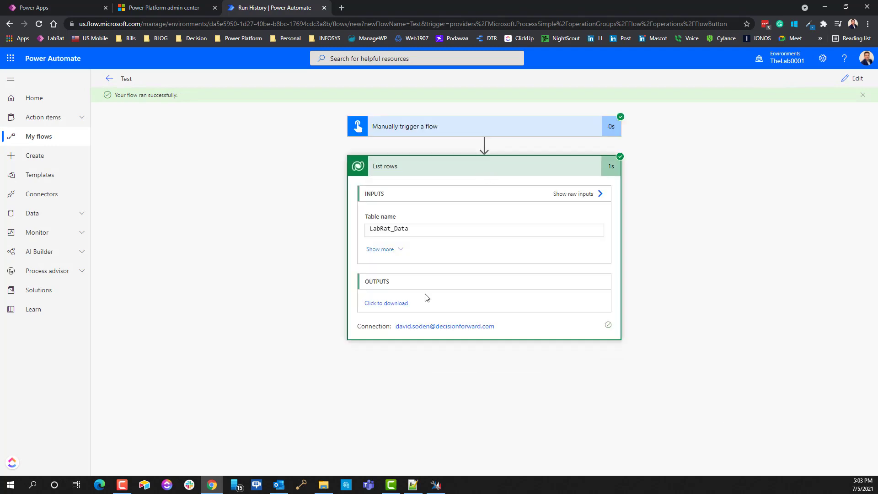
pyautogui.click(391, 304)
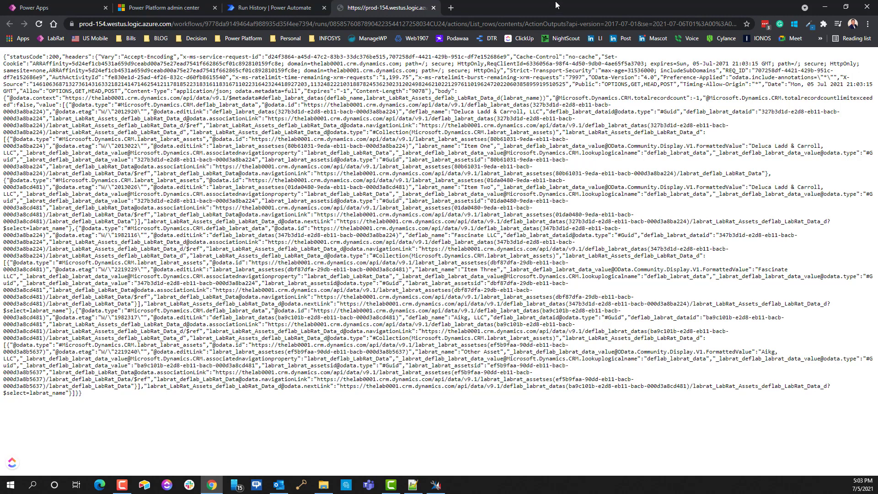
pyautogui.click(433, 8)
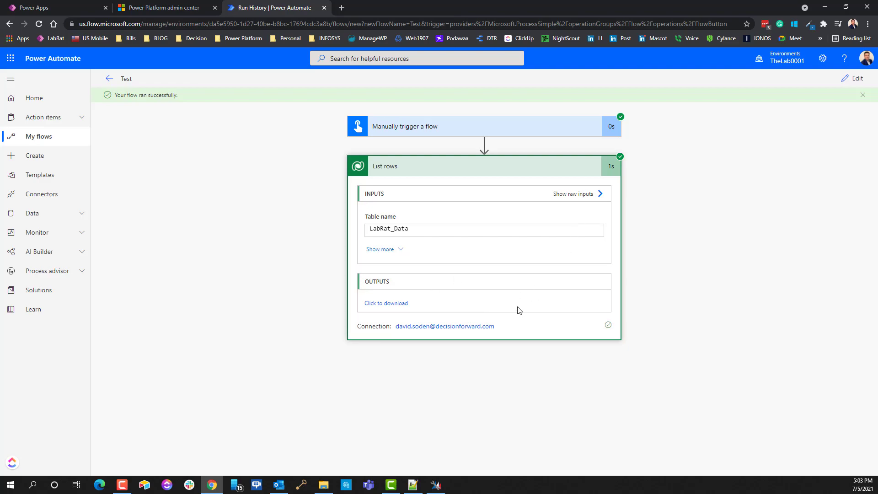
pyautogui.click(385, 304)
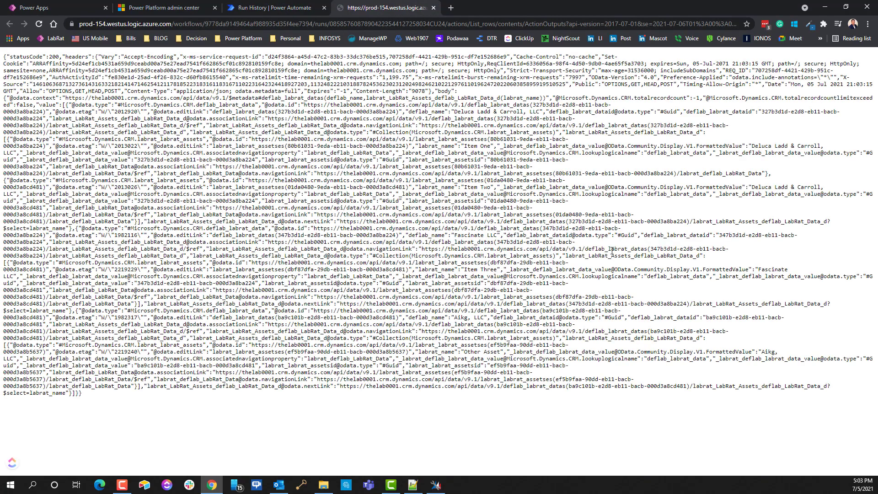
pyautogui.hotkey('ctrl', 'a')
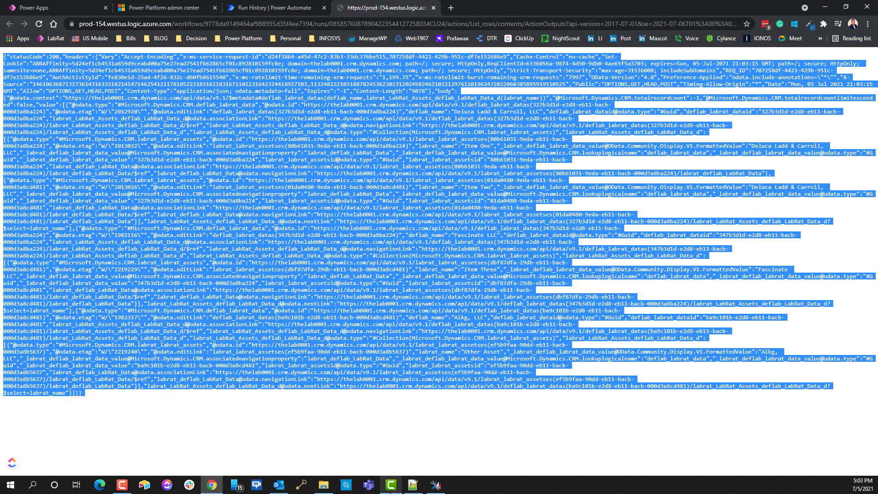
# Step: Start a new Notepad++ document and reset its text zoom to default
pyautogui.click(412, 485)
pyautogui.doubleClick(292, 139)
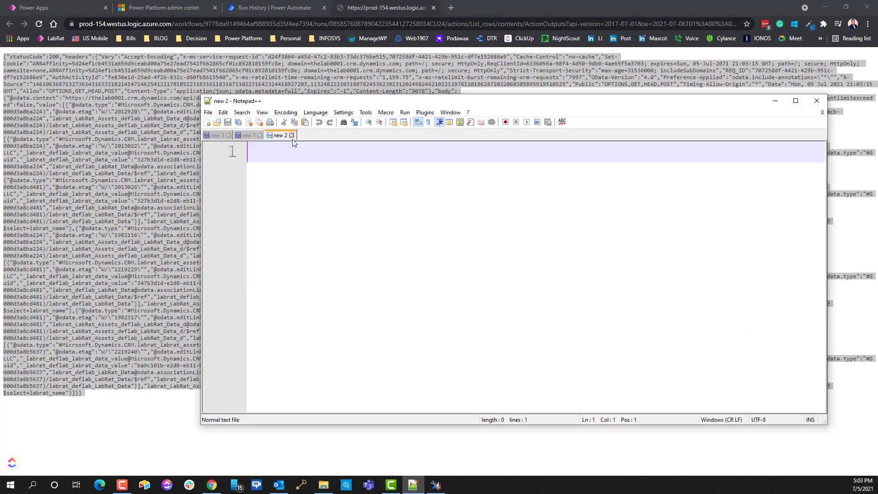
pyautogui.scroll(-12, 438, 250)
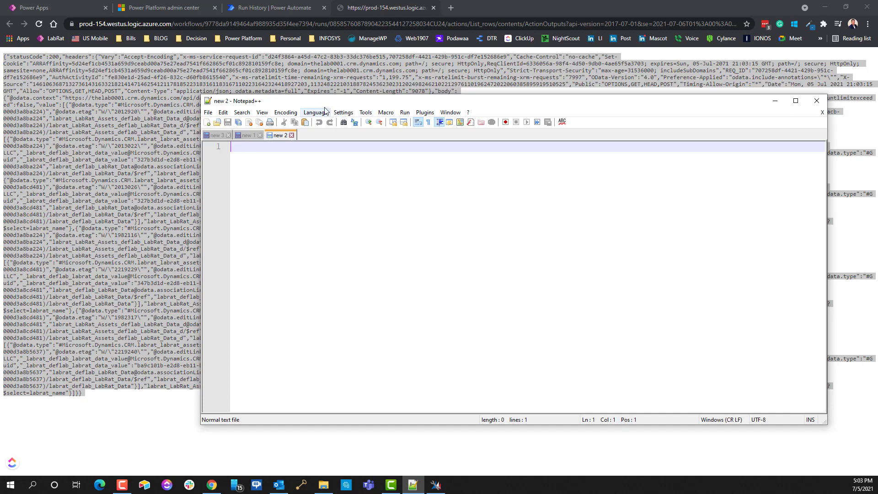
pyautogui.click(262, 112)
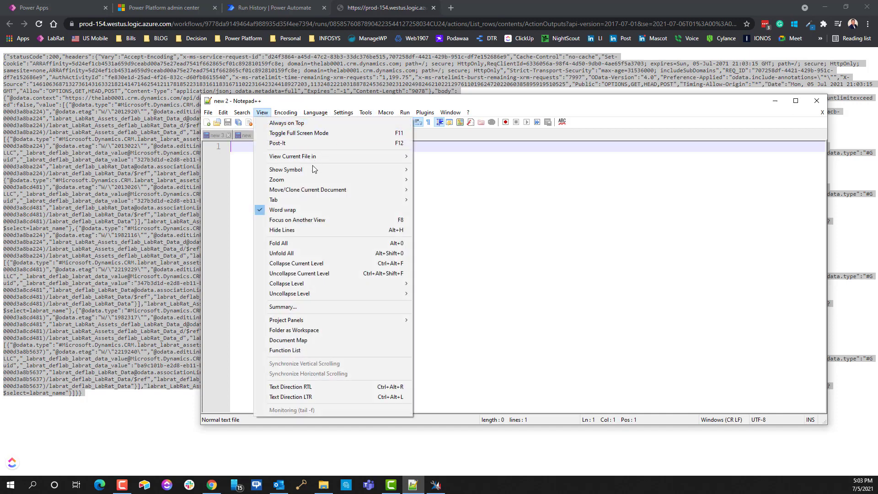
pyautogui.moveTo(327, 180)
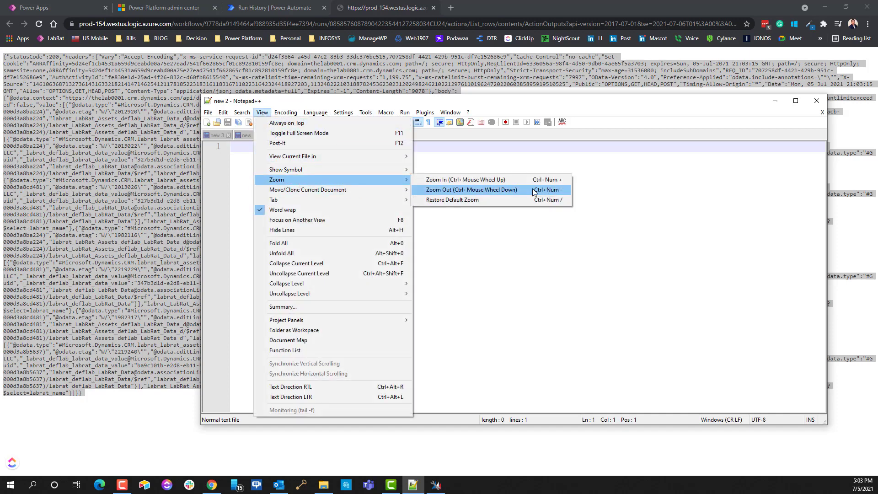
pyautogui.click(470, 203)
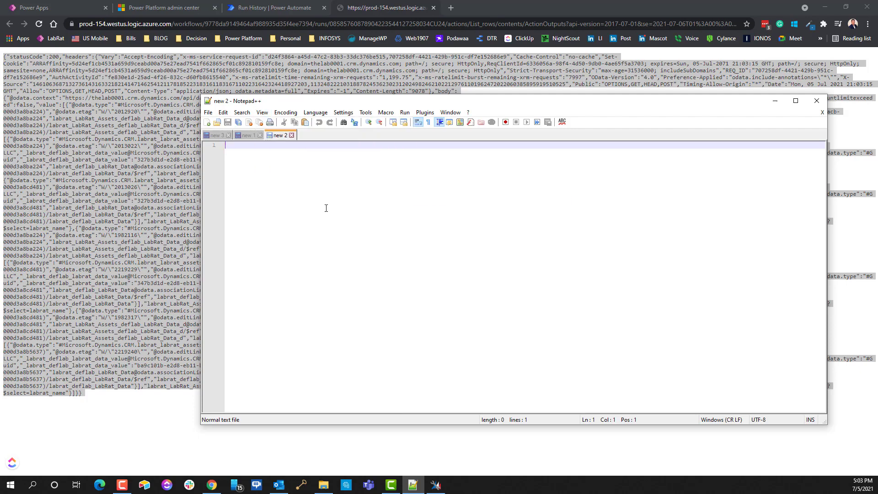
# Step: Paste the output JSON, pretty-print it, collapse the headers and maximize the editor
pyautogui.hotkey('ctrl', 'v')
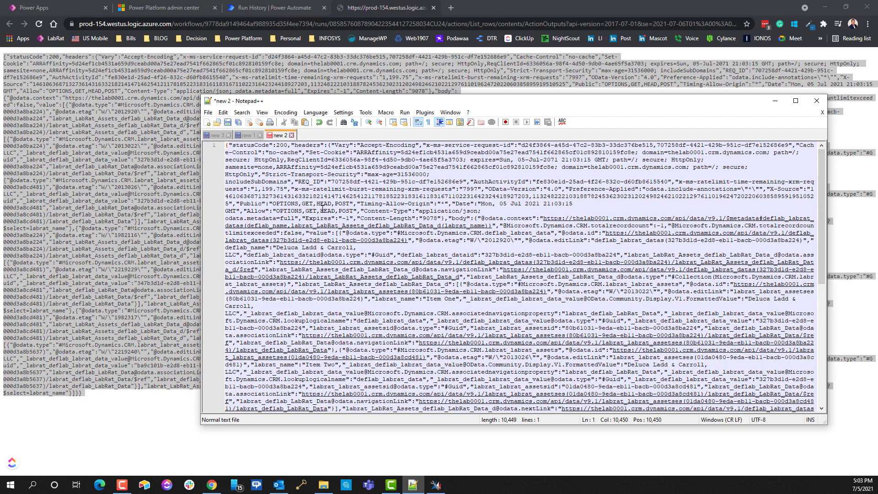
pyautogui.hotkey('ctrl', 'alt', 'shift', 'm')
pyautogui.scroll(20, 322, 209)
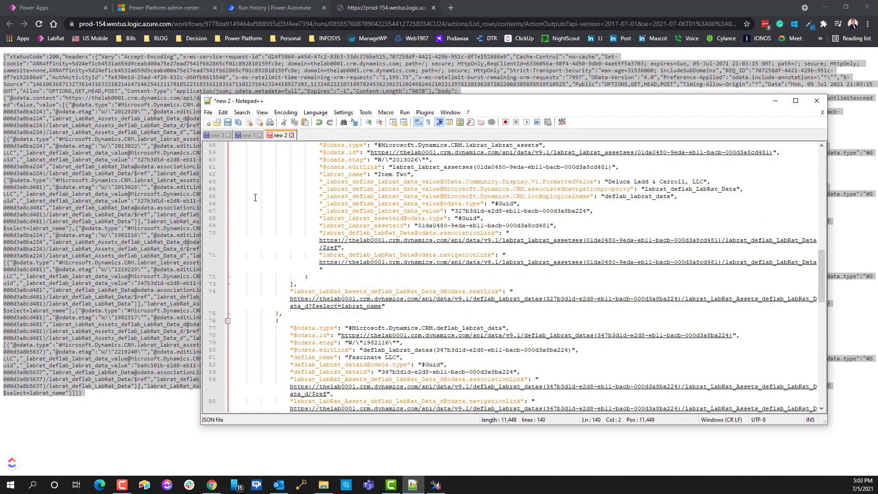
pyautogui.scroll(1, 283, 182)
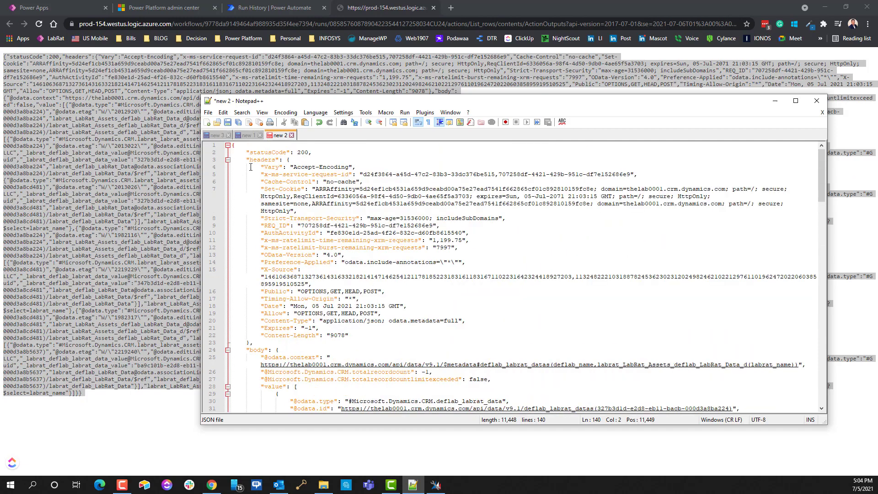
pyautogui.click(228, 160)
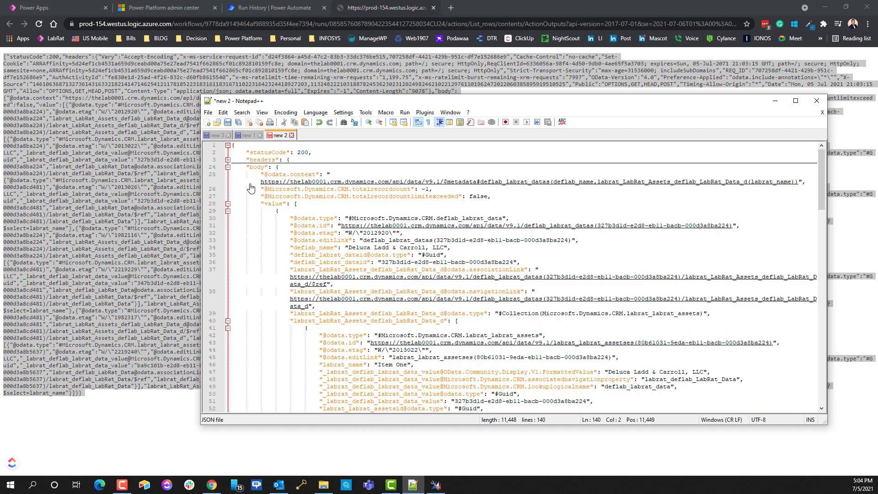
pyautogui.click(796, 101)
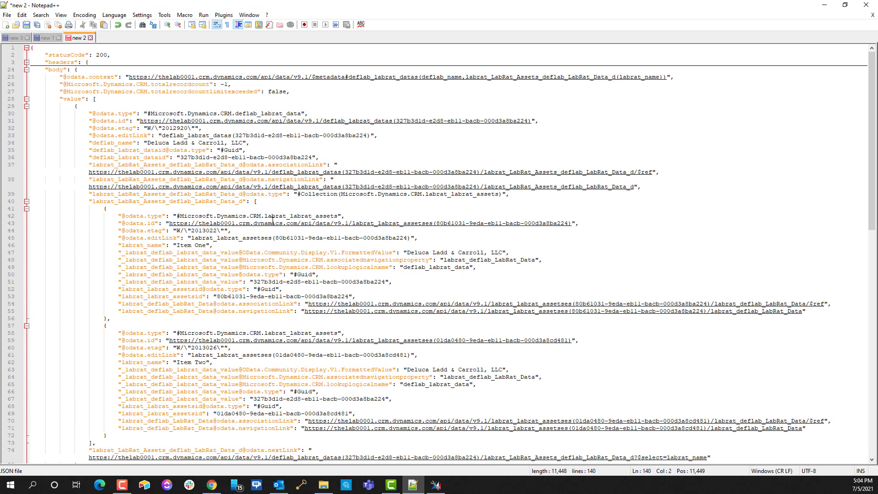
# Step: Highlight the first record's company Deluca Ladd & Carroll, LLC and its asset Item One
pyautogui.scroll(2, 273, 221)
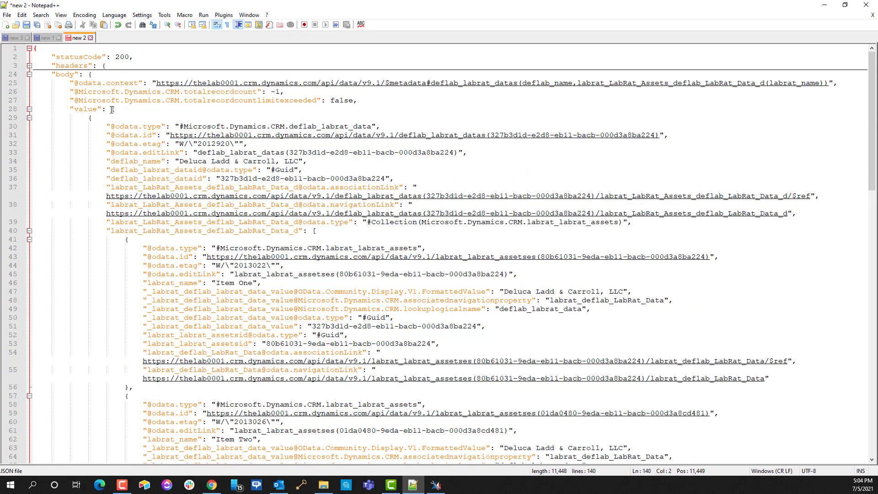
pyautogui.moveTo(111, 110); pyautogui.dragTo(120, 109)
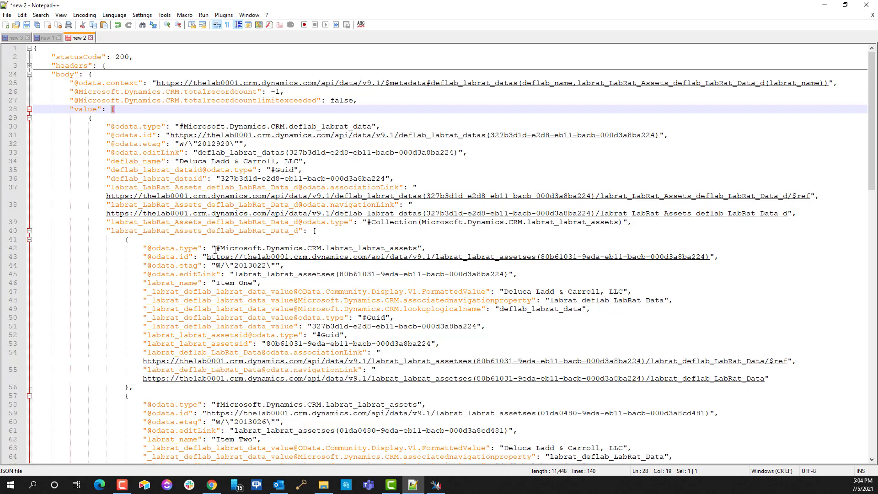
pyautogui.moveTo(212, 284); pyautogui.dragTo(270, 289)
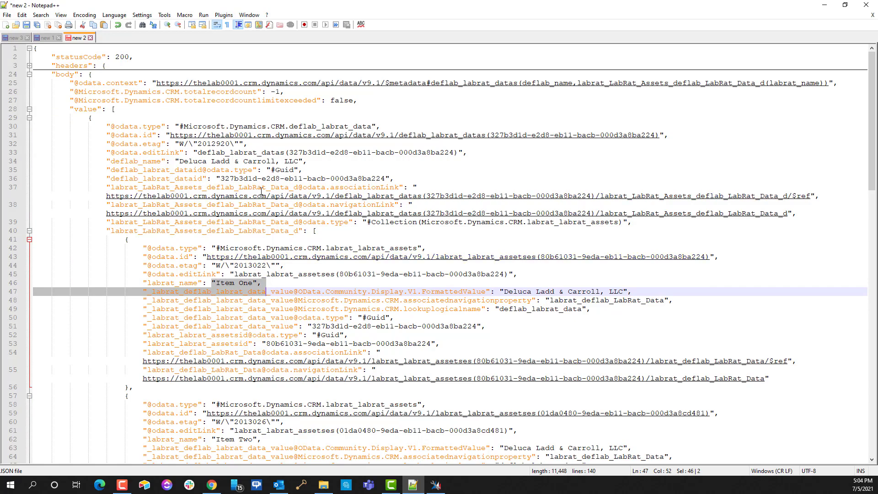
pyautogui.moveTo(179, 161); pyautogui.dragTo(312, 160)
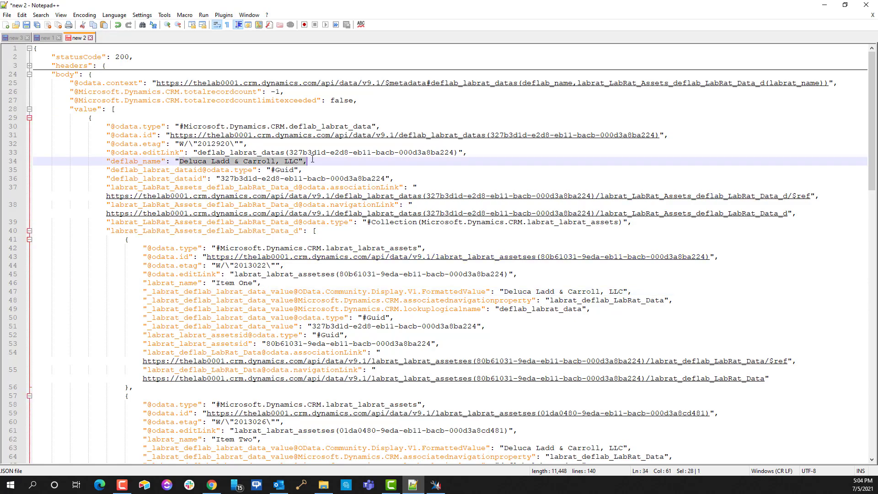
# Step: Highlight the following records' company and asset name values, including Item Two
pyautogui.scroll(-7, 250, 326)
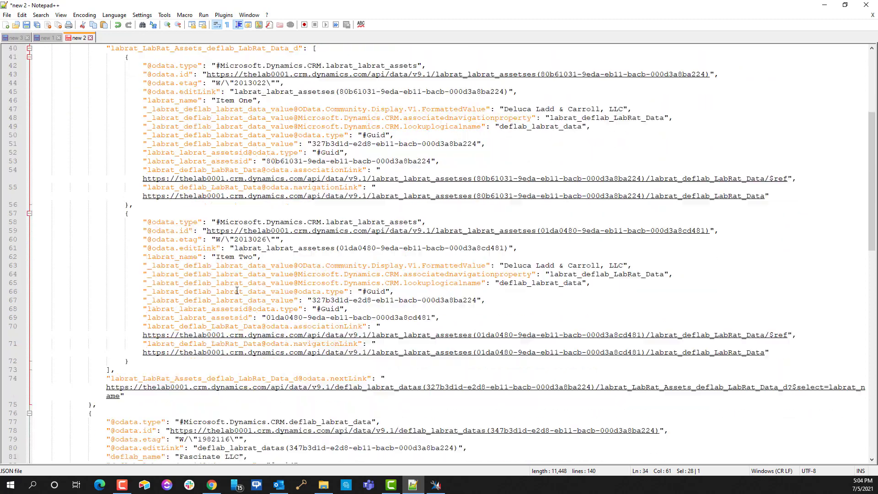
pyautogui.moveTo(217, 257); pyautogui.dragTo(235, 256)
pyautogui.click(254, 150)
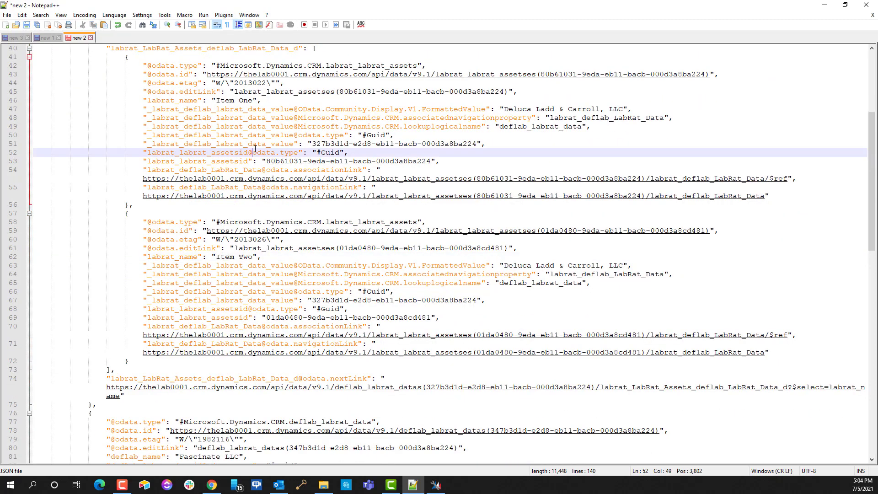
pyautogui.click(290, 273)
pyautogui.click(225, 106)
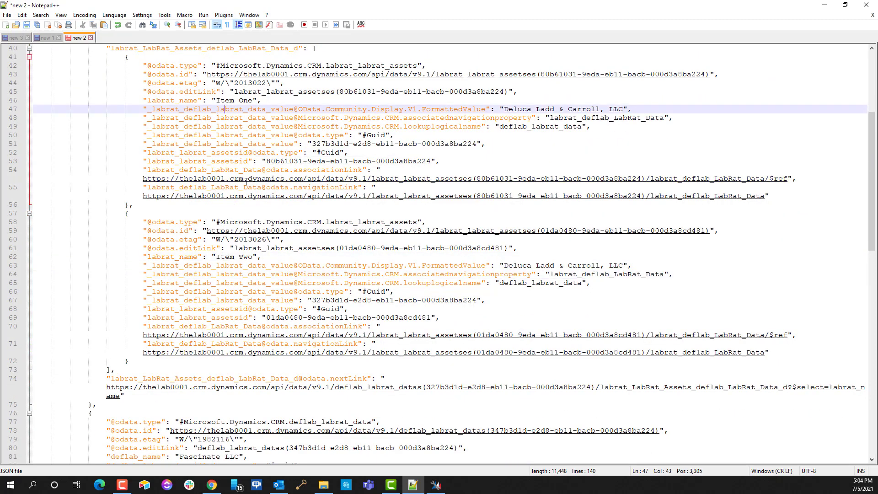
pyautogui.click(230, 265)
pyautogui.scroll(6, 261, 213)
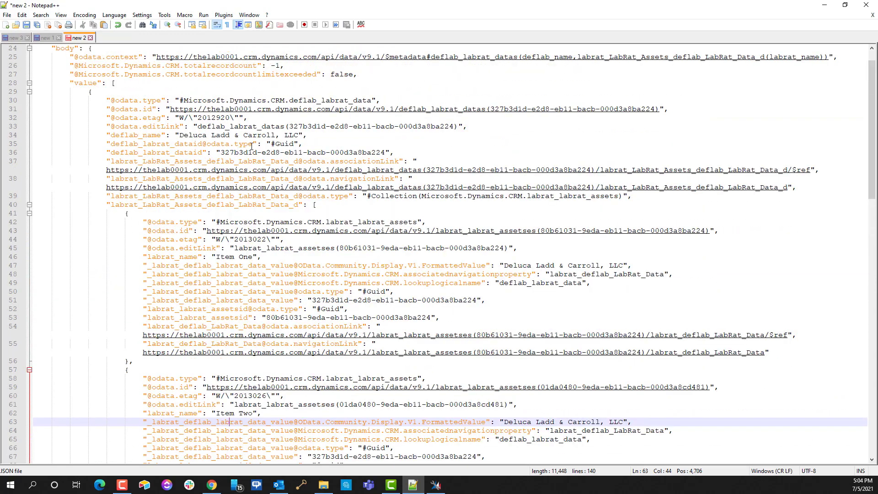
pyautogui.scroll(-13, 205, 152)
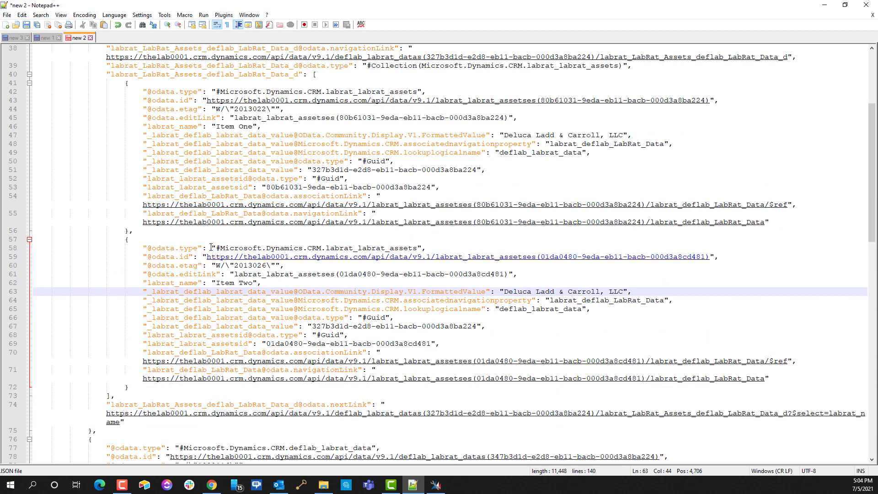
pyautogui.scroll(-1, 193, 265)
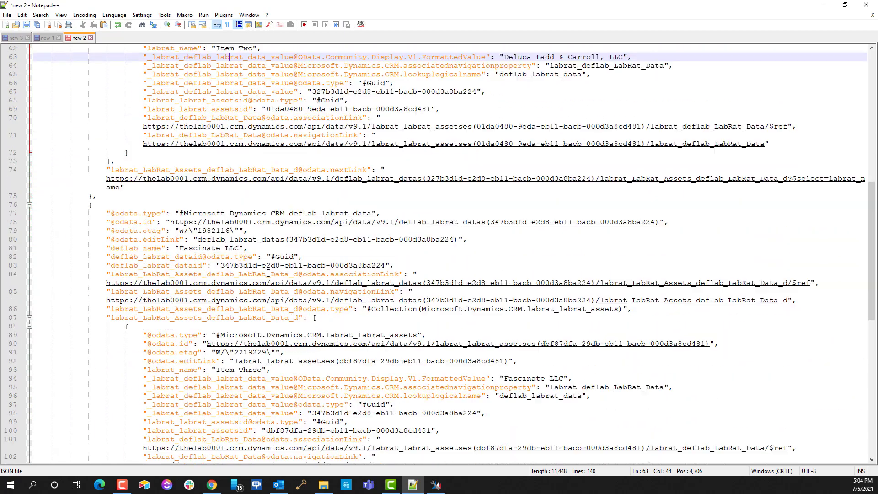
pyautogui.moveTo(180, 247); pyautogui.dragTo(238, 249)
pyautogui.scroll(-3, 238, 282)
pyautogui.moveTo(217, 291); pyautogui.dragTo(261, 291)
pyautogui.scroll(-3, 261, 291)
pyautogui.scroll(-7, 262, 291)
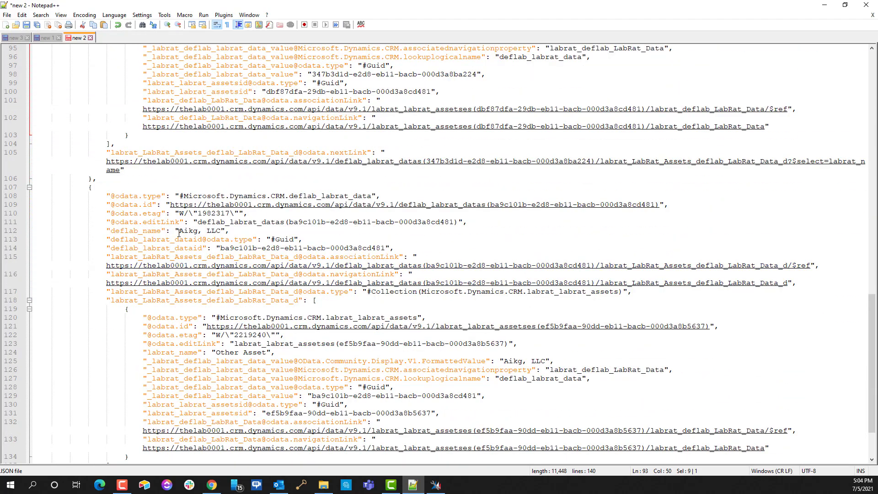
# Step: Highlight company Aikg, LLC with its asset Other Asset, then minimize Notepad++
pyautogui.moveTo(179, 232); pyautogui.dragTo(203, 238)
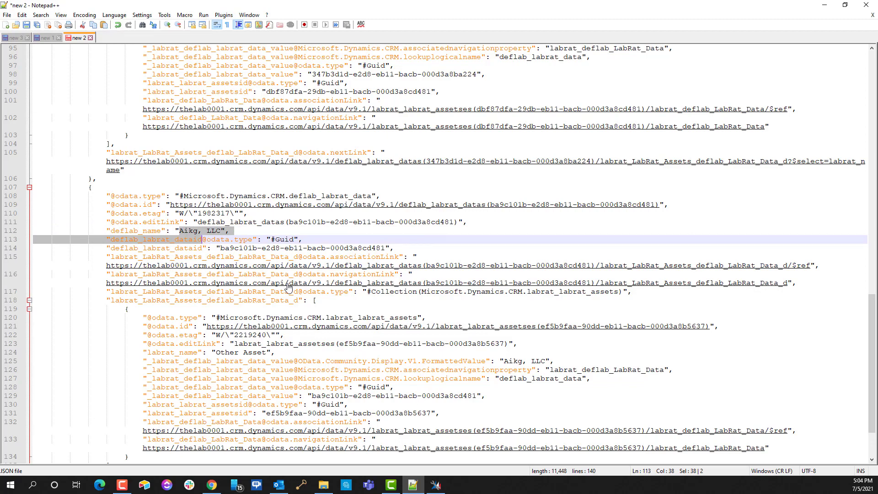
pyautogui.scroll(-2, 238, 273)
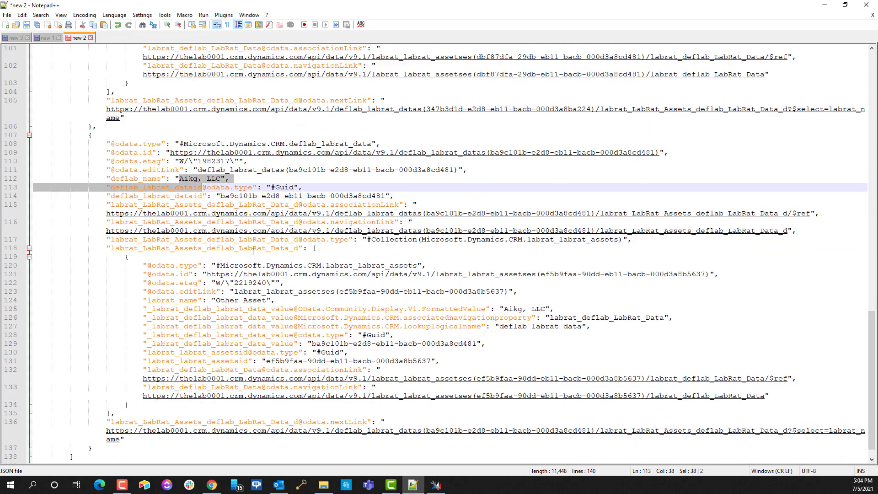
pyautogui.click(241, 301)
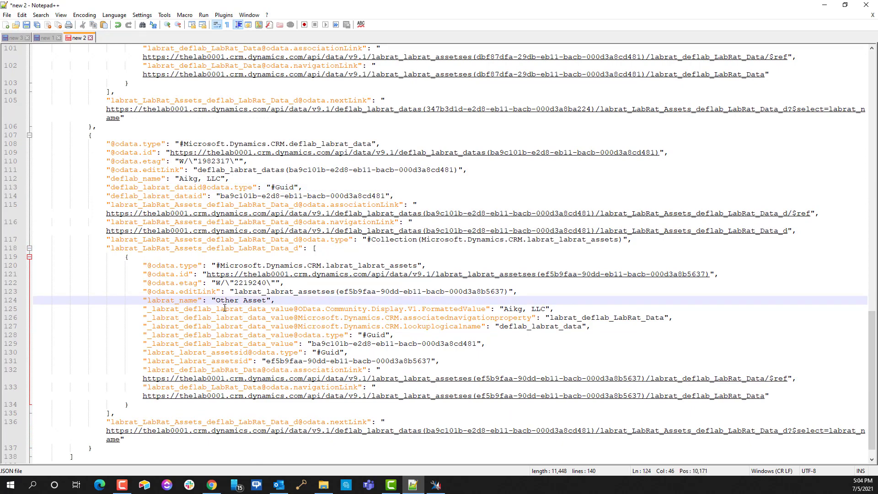
pyautogui.moveTo(221, 296); pyautogui.dragTo(282, 300)
pyautogui.moveTo(184, 180); pyautogui.dragTo(187, 181)
pyautogui.scroll(-1, 175, 268)
pyautogui.scroll(20, 190, 306)
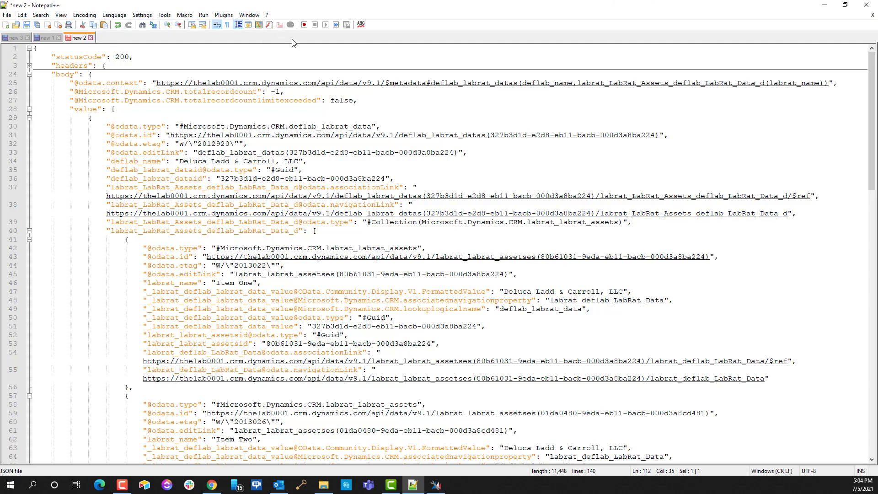
pyautogui.click(823, 8)
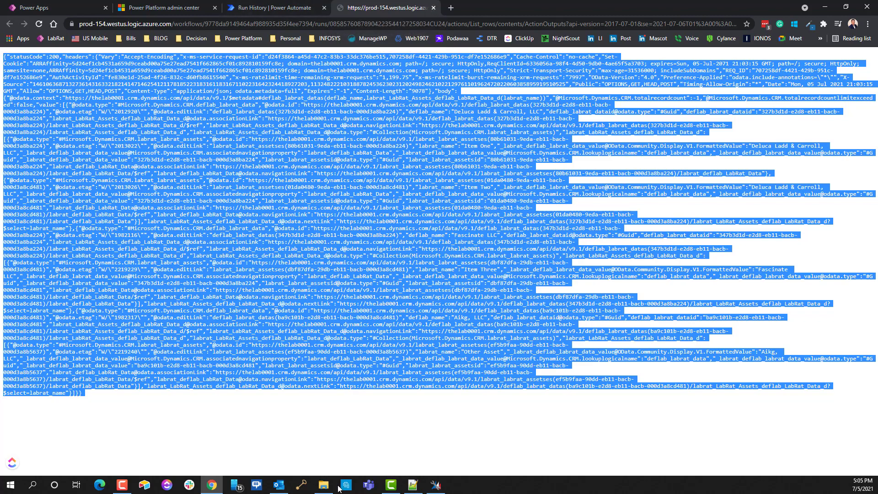
pyautogui.click(413, 485)
pyautogui.click(16, 38)
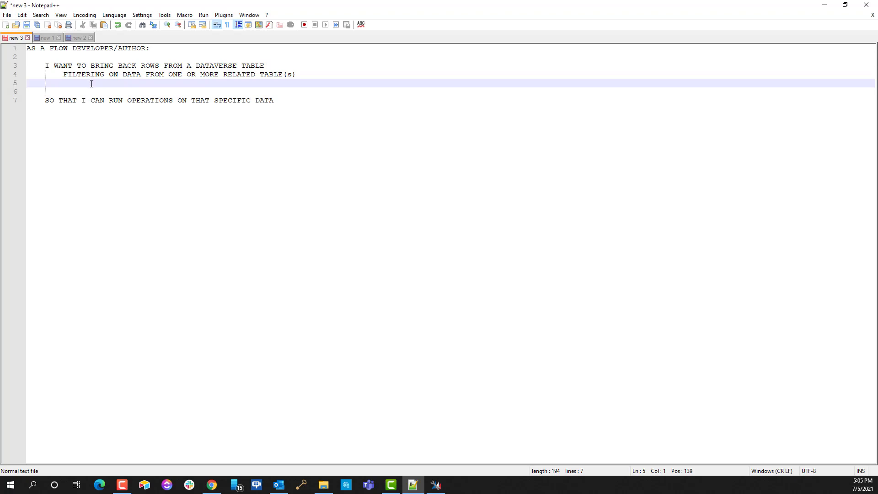
pyautogui.keyDown('ctrl'); pyautogui.scroll(5, 92, 84); pyautogui.keyUp('ctrl')
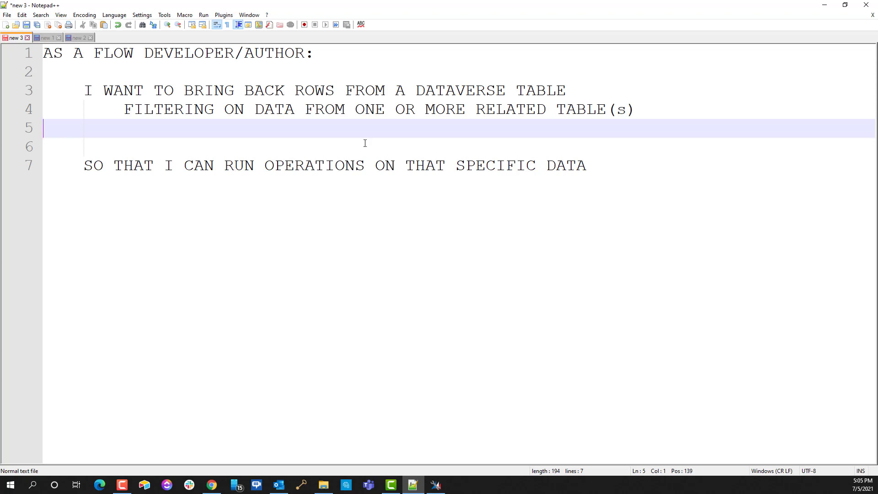
pyautogui.click(827, 8)
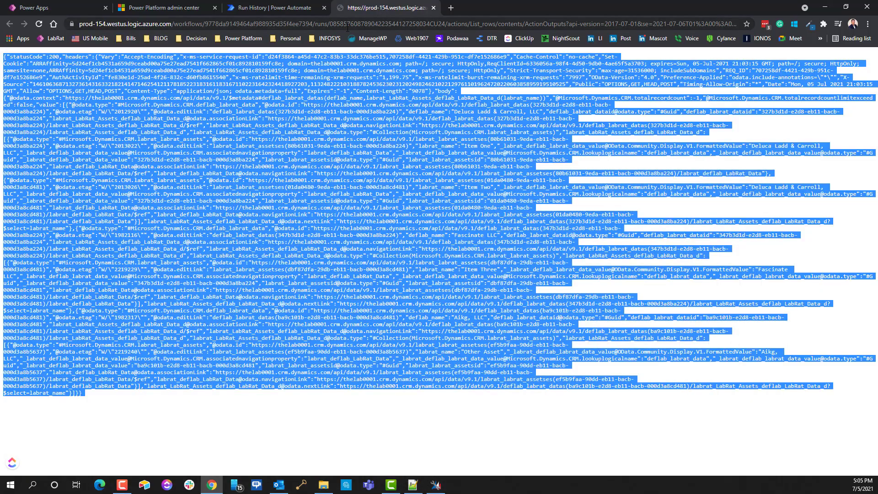
# Step: Bring FetchXML Builder forward and focus its Power Automate List Records Parameters window
pyautogui.click(435, 484)
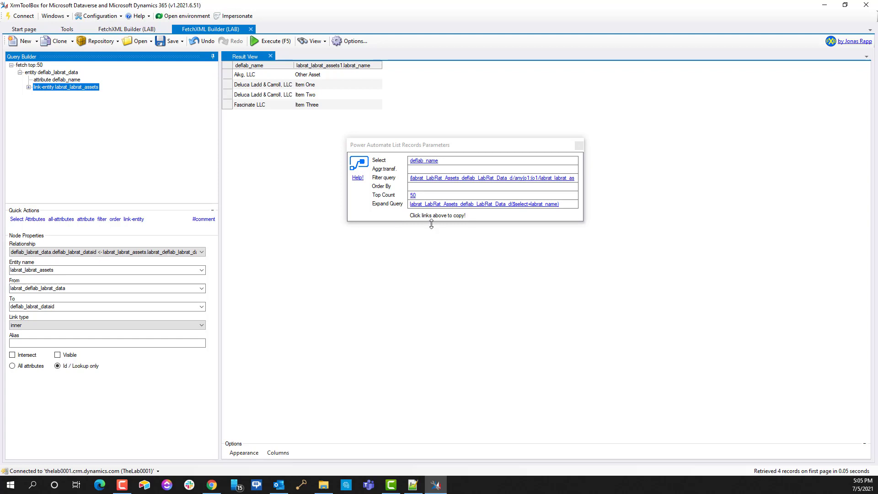
pyautogui.click(369, 210)
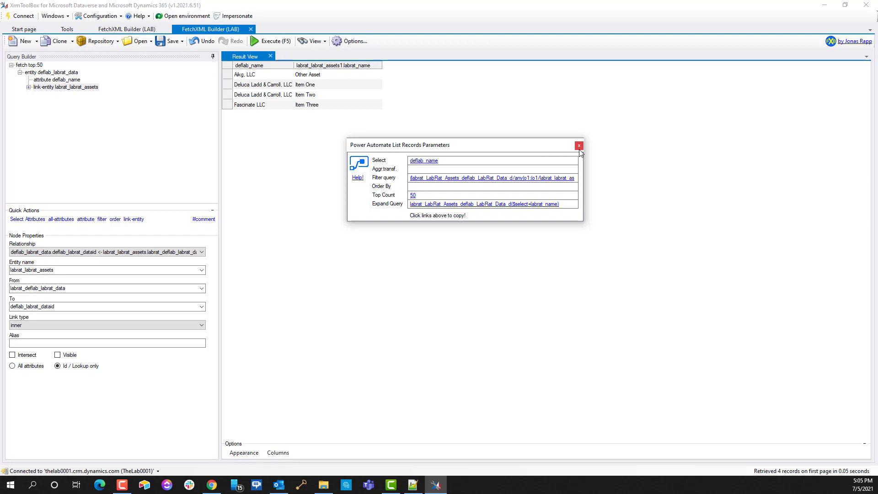
# Step: Open FetchXML Builder's About information from the 'by Jonas Rapp' link
pyautogui.click(860, 41)
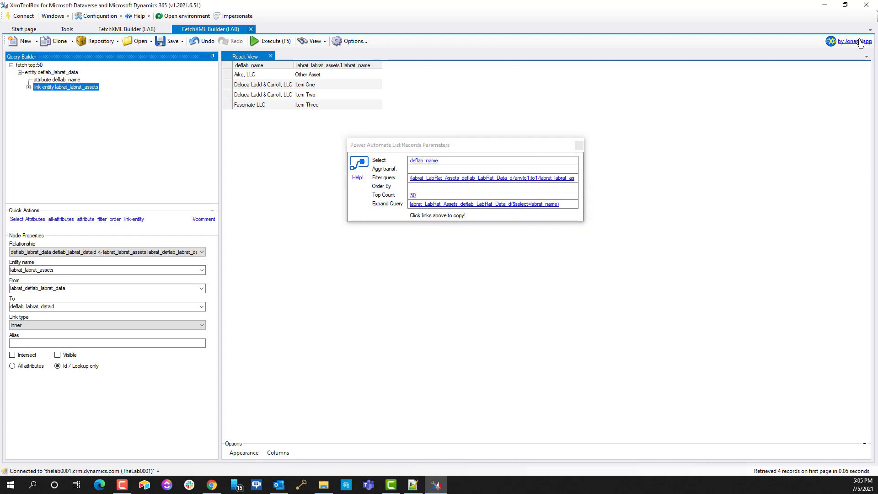
pyautogui.click(860, 40)
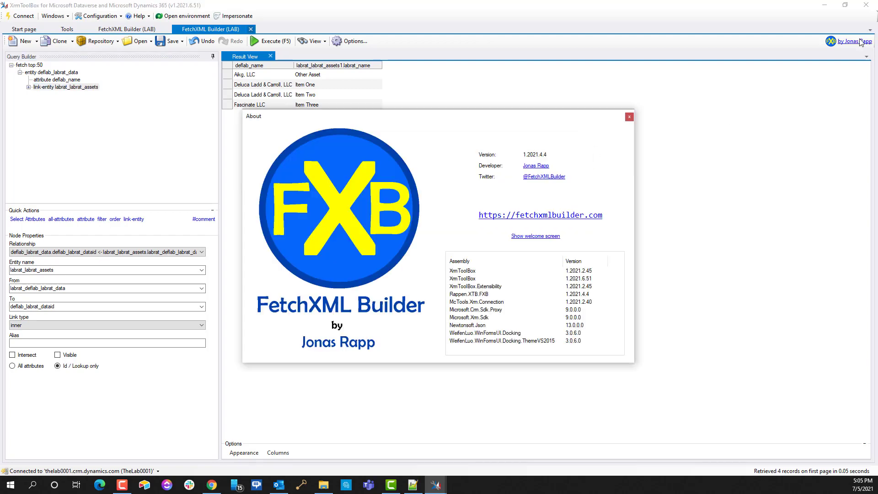
# Step: Open the fetchxmlbuilder.com project site and scroll through its page
pyautogui.click(539, 218)
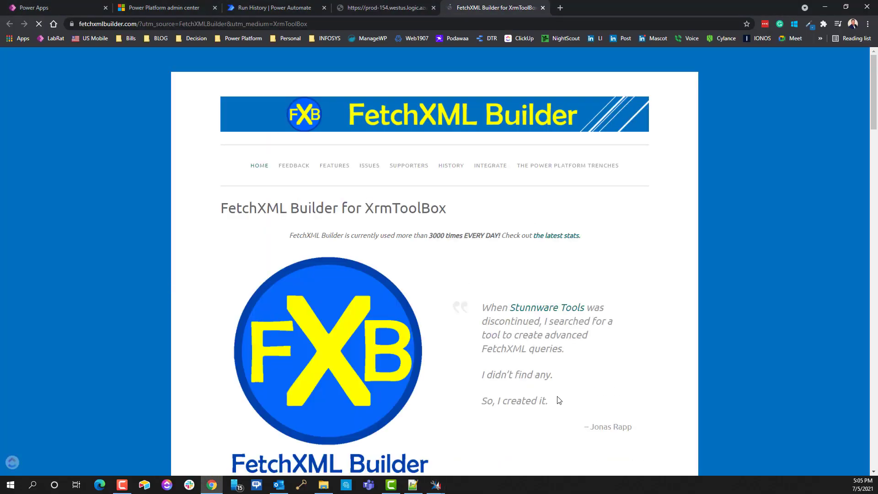
pyautogui.scroll(-20, 503, 366)
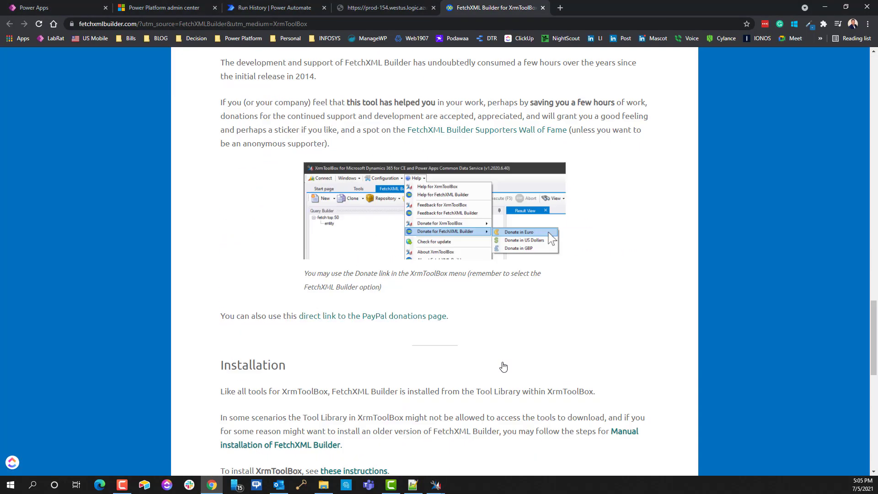
pyautogui.scroll(-10, 503, 365)
pyautogui.scroll(15, 483, 306)
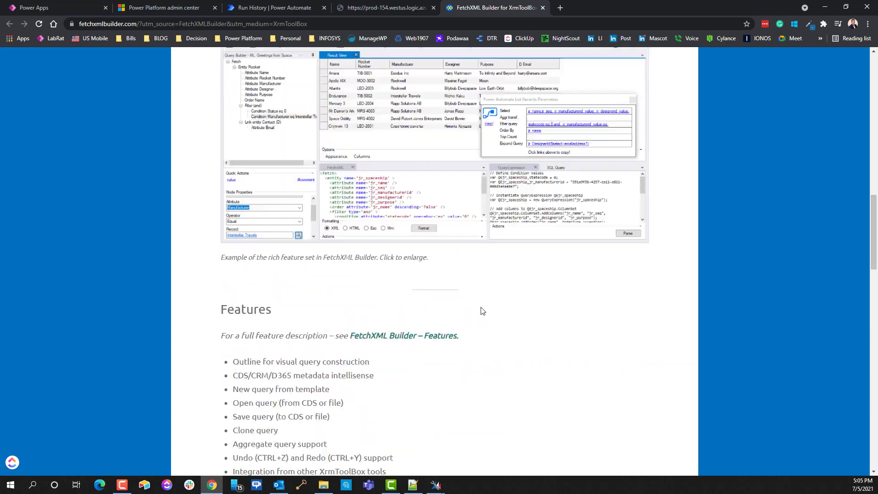
pyautogui.scroll(10, 482, 311)
# Step: Close the FetchXML Builder site and the prod-154 raw JSON tab, then bring Notepad++ forward
pyautogui.click(543, 8)
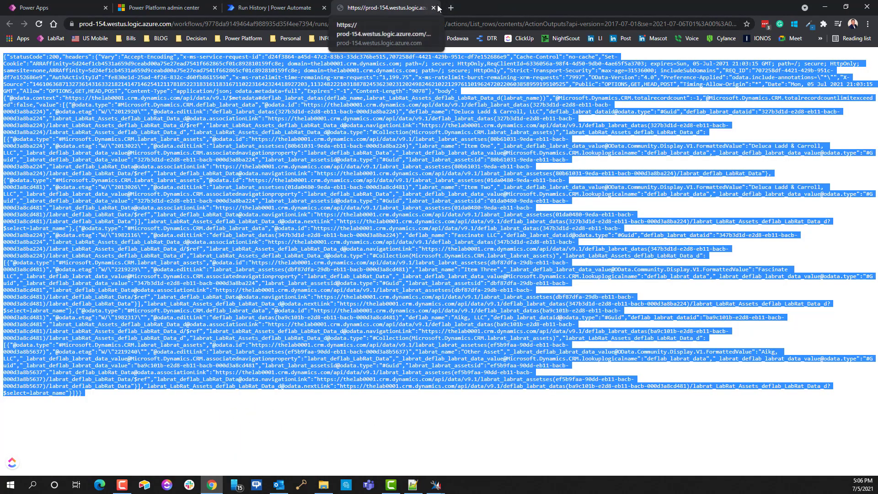
pyautogui.click(433, 7)
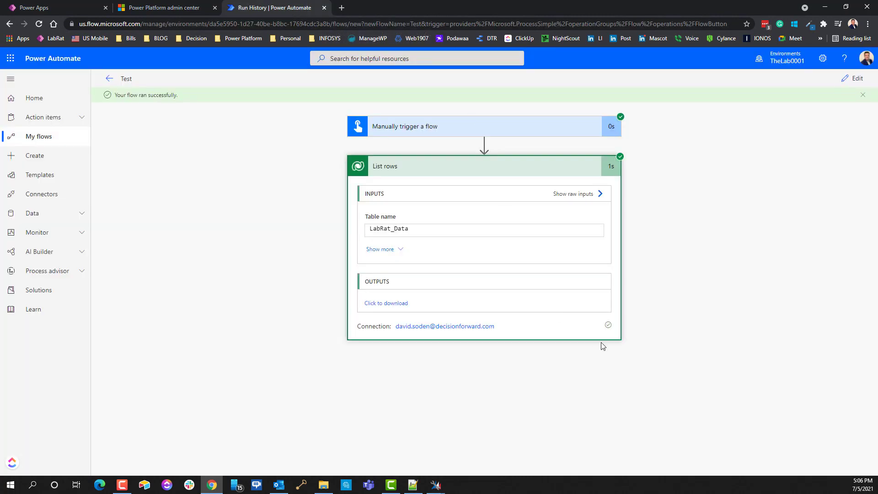
pyautogui.click(412, 485)
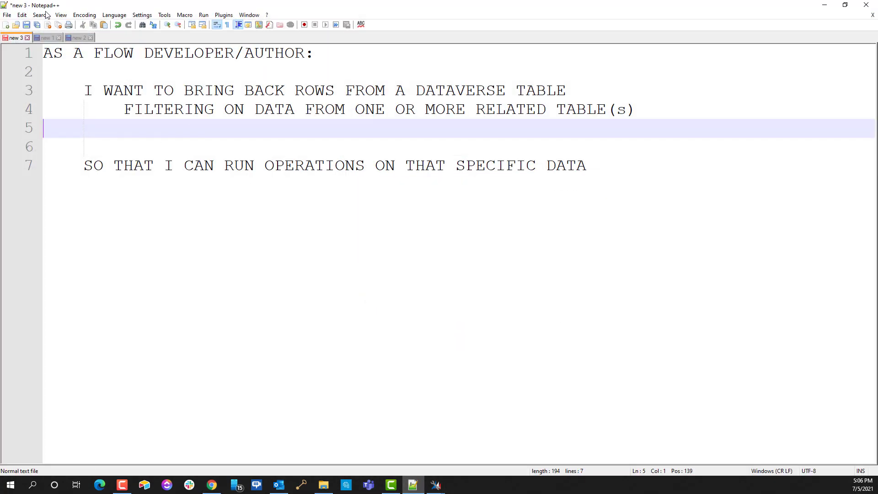
# Step: Show the 'new 1' note with EXPAND Odata QUERY and FETCH XML QUERY, then minimize Notepad++
pyautogui.click(46, 37)
pyautogui.click(220, 66)
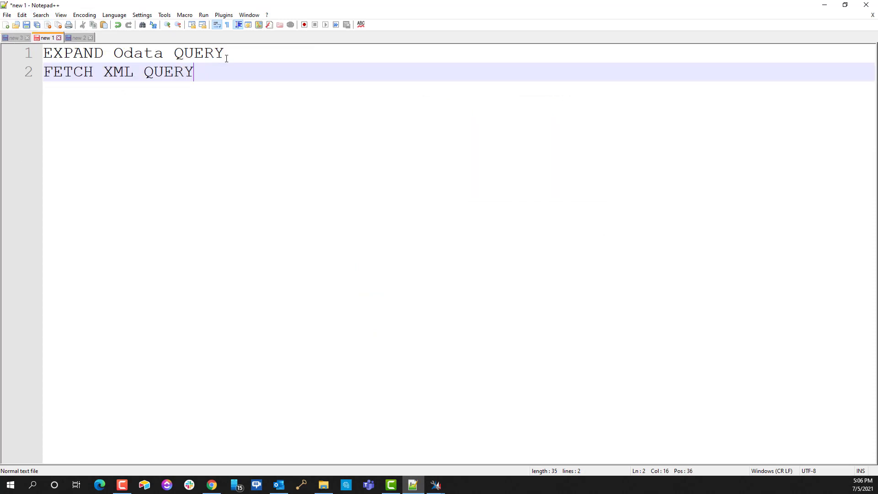
pyautogui.moveTo(224, 54); pyautogui.dragTo(17, 59)
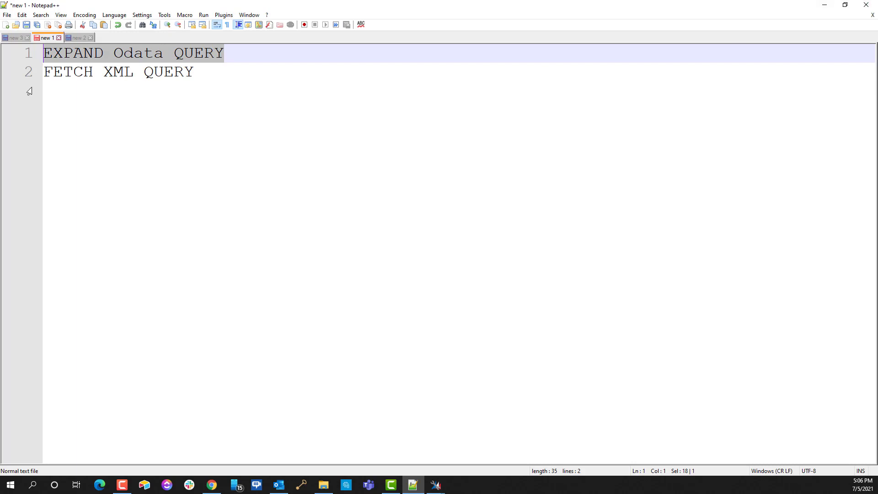
pyautogui.click(52, 72)
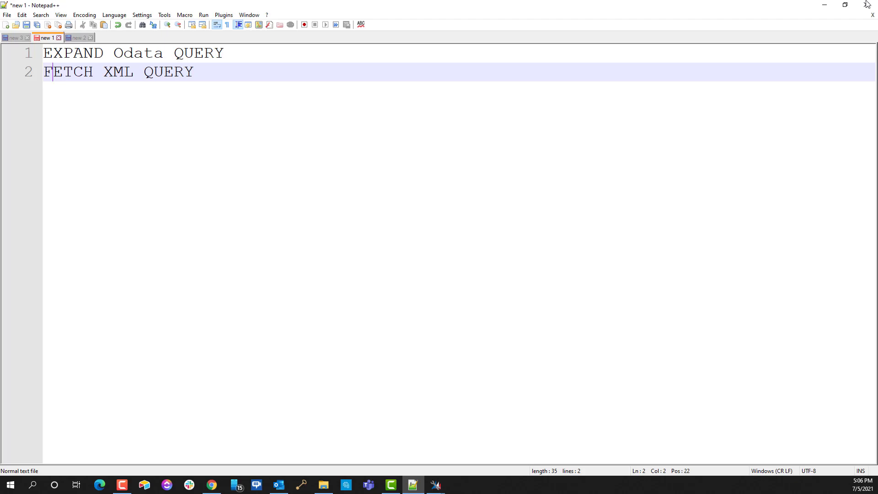
pyautogui.click(825, 12)
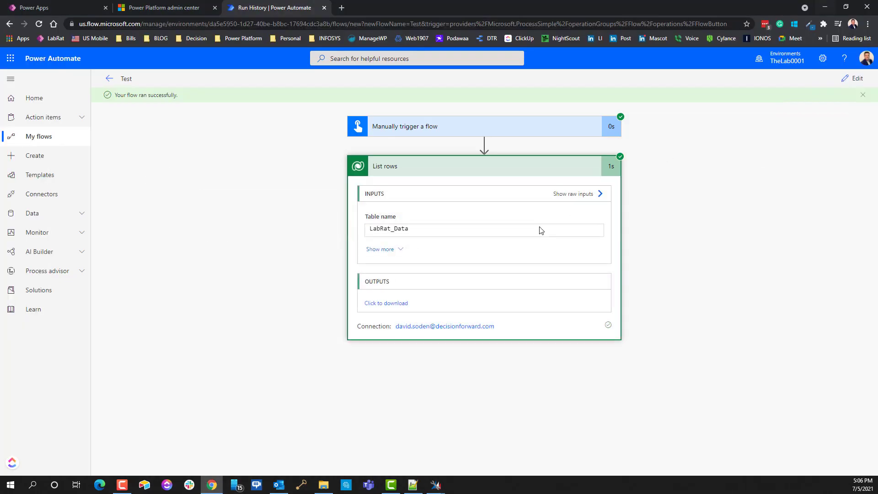
# Step: Close the About dialog and exit XrmToolBox, confirming closure of both FetchXML Builder tabs
pyautogui.click(447, 487)
pyautogui.click(493, 432)
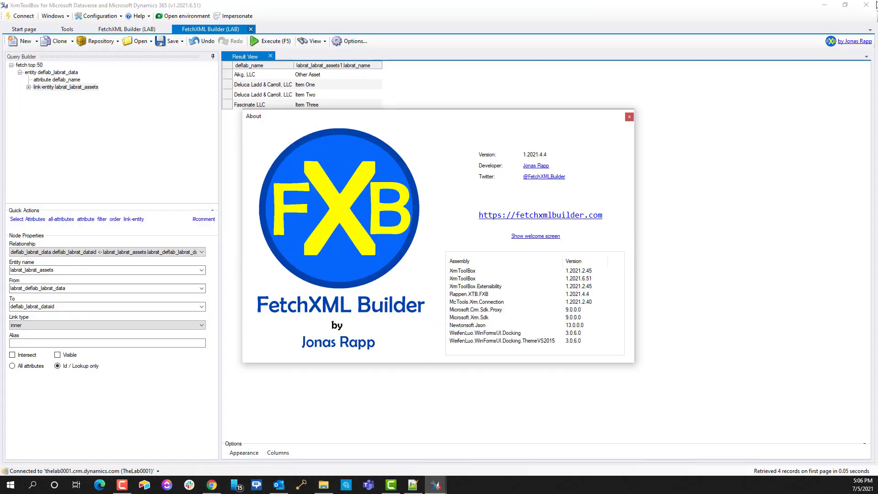
pyautogui.click(629, 116)
pyautogui.click(866, 5)
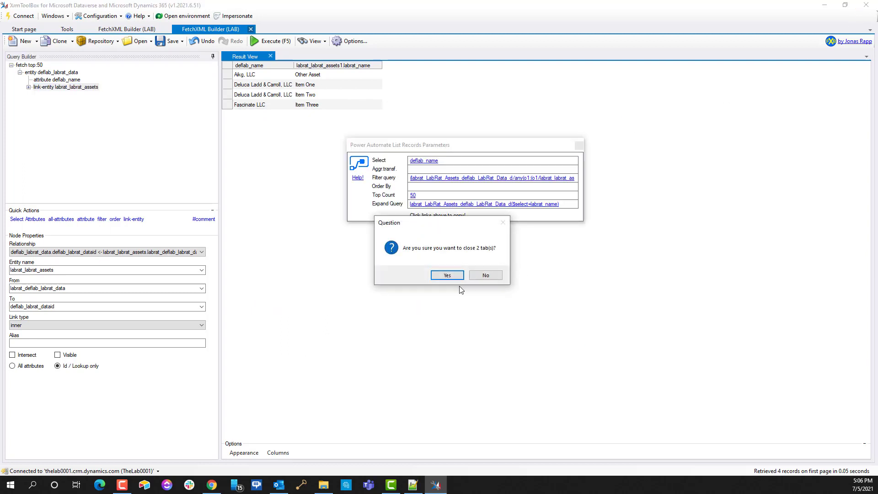
pyautogui.click(450, 275)
pyautogui.click(451, 277)
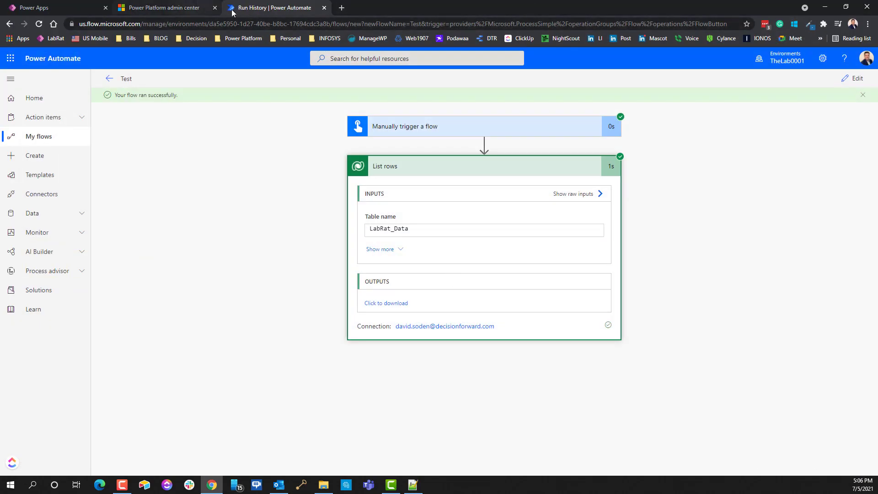
# Step: Launch the LabRat MDA app from the Power Apps Apps list to its Active LabRat_Data view
pyautogui.click(170, 10)
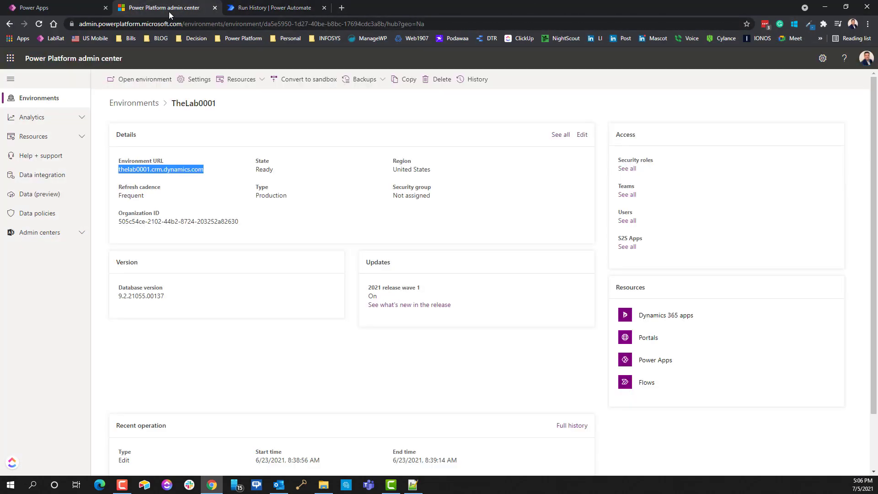
pyautogui.click(36, 9)
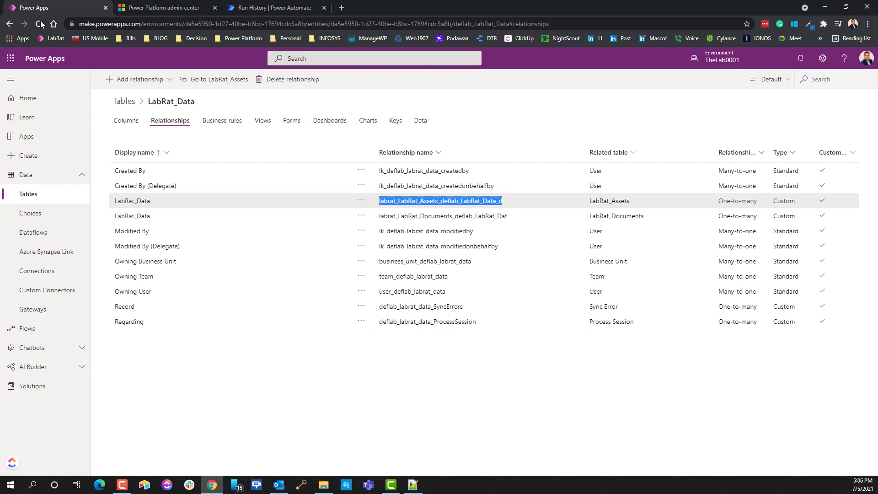
pyautogui.click(15, 137)
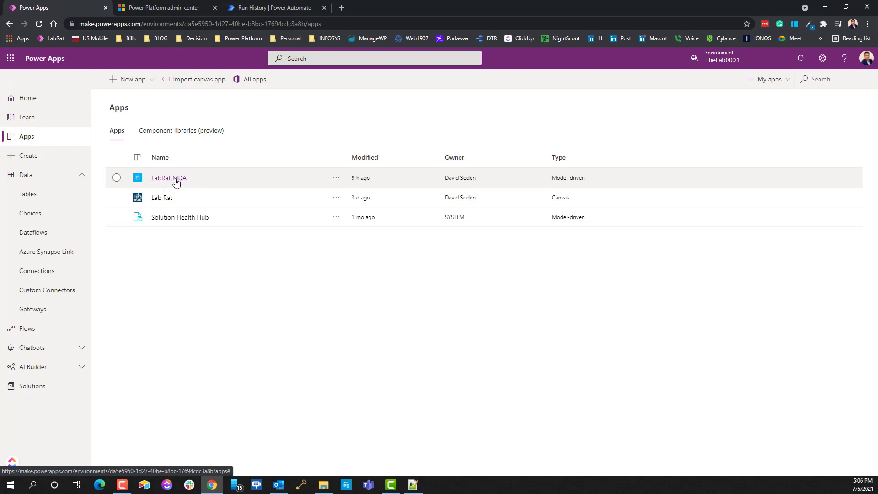
pyautogui.doubleClick(564, 177)
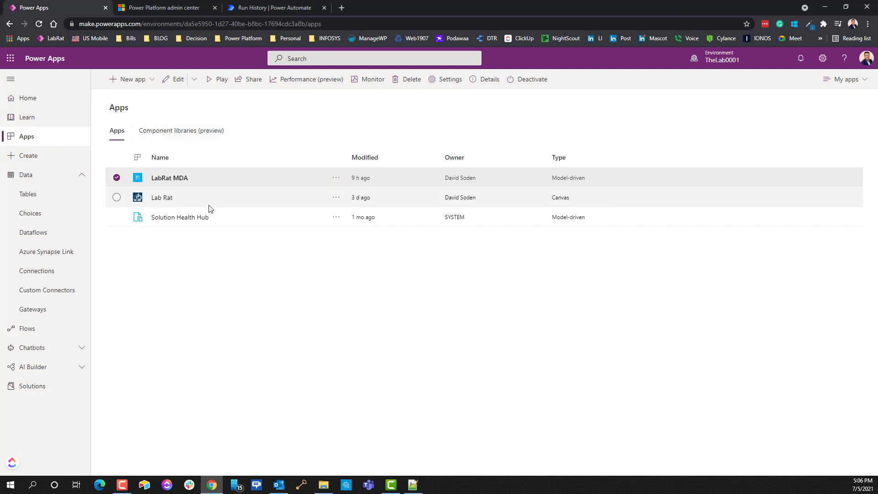
pyautogui.click(169, 178)
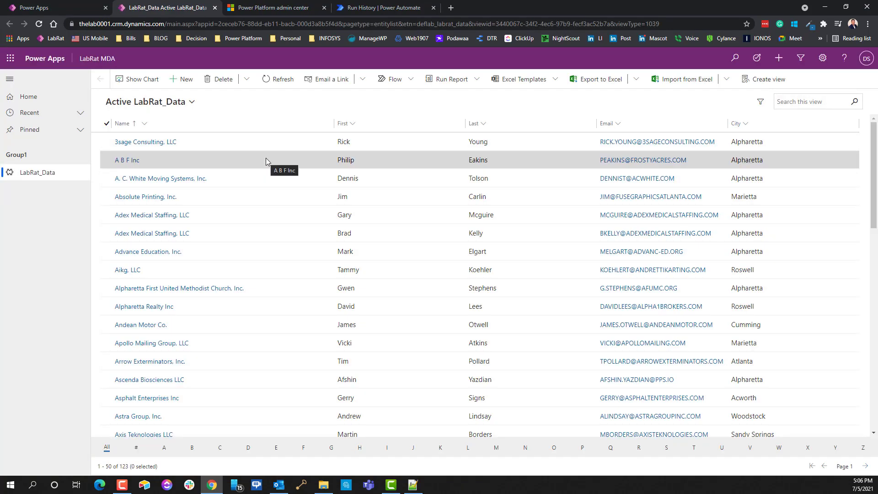
# Step: Switch to the Clients With Assets view showing 3 records, then open Advanced Find
pyautogui.doubleClick(15, 154)
pyautogui.click(183, 108)
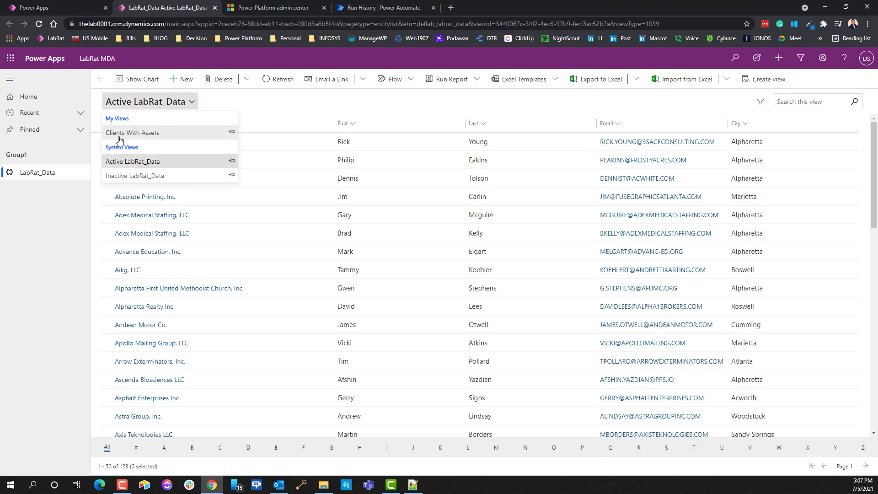
pyautogui.click(142, 135)
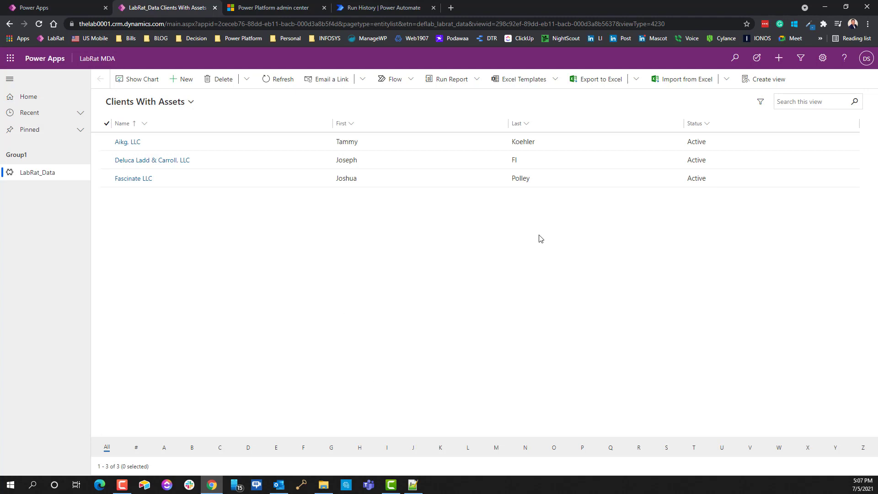
pyautogui.click(173, 104)
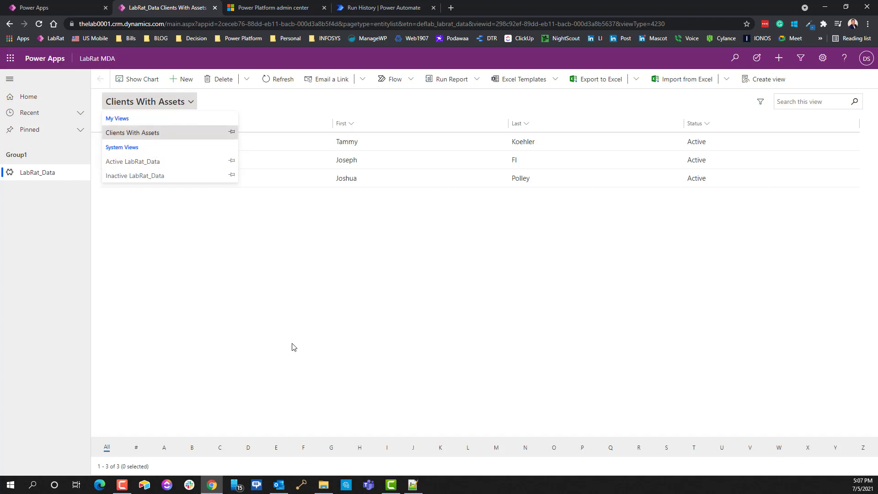
pyautogui.click(764, 79)
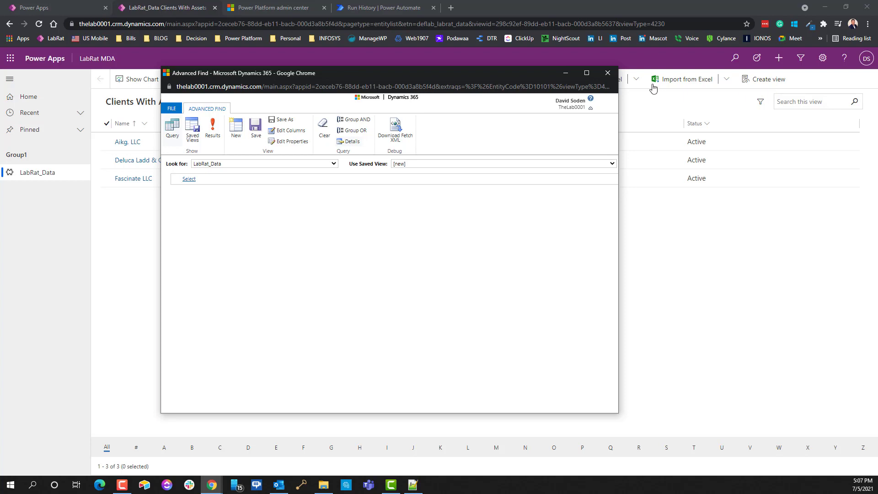
pyautogui.click(607, 73)
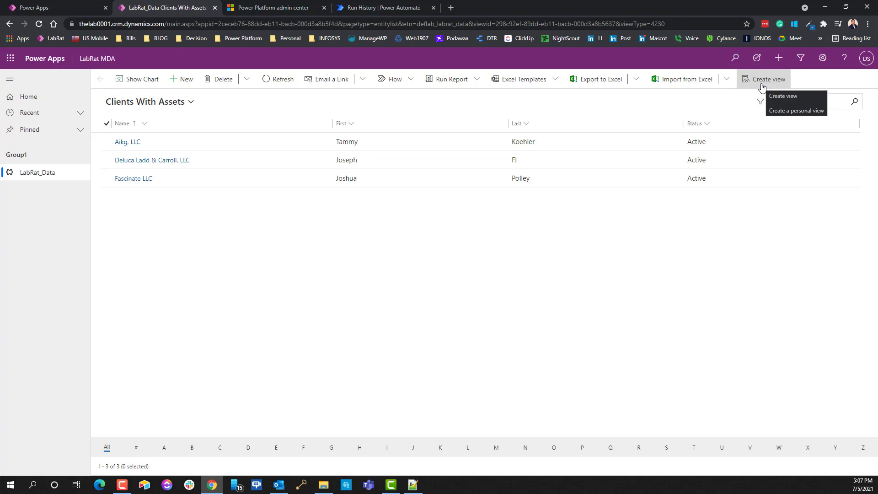
pyautogui.click(762, 85)
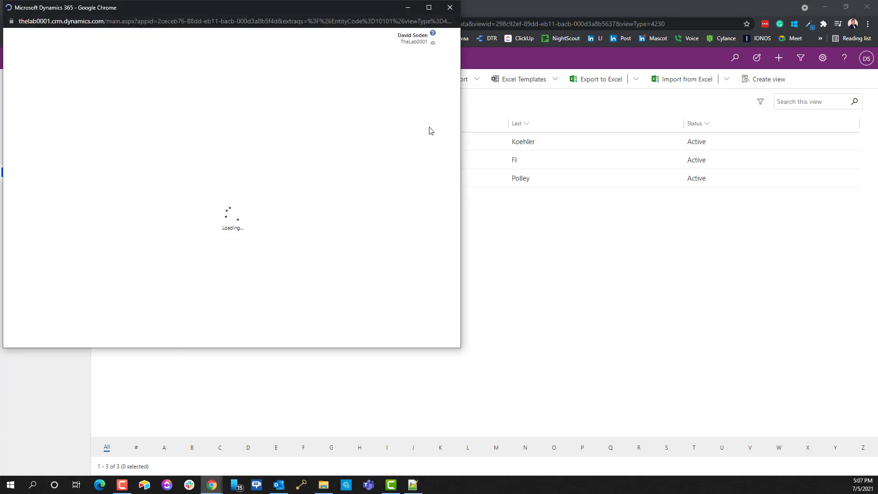
pyautogui.moveTo(346, 7); pyautogui.dragTo(542, 53)
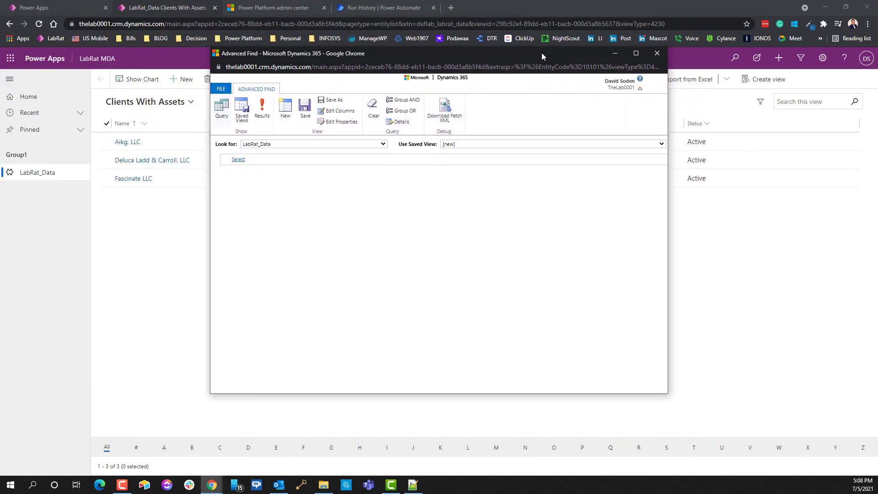
pyautogui.click(241, 112)
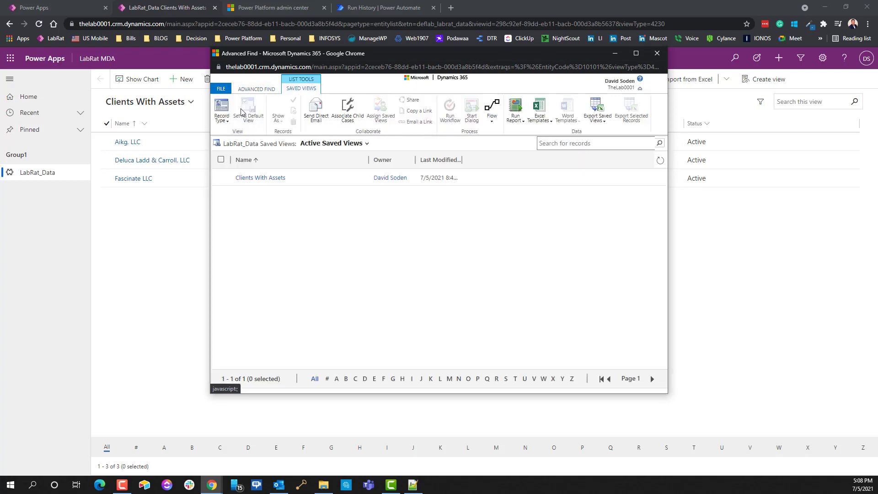
pyautogui.click(251, 178)
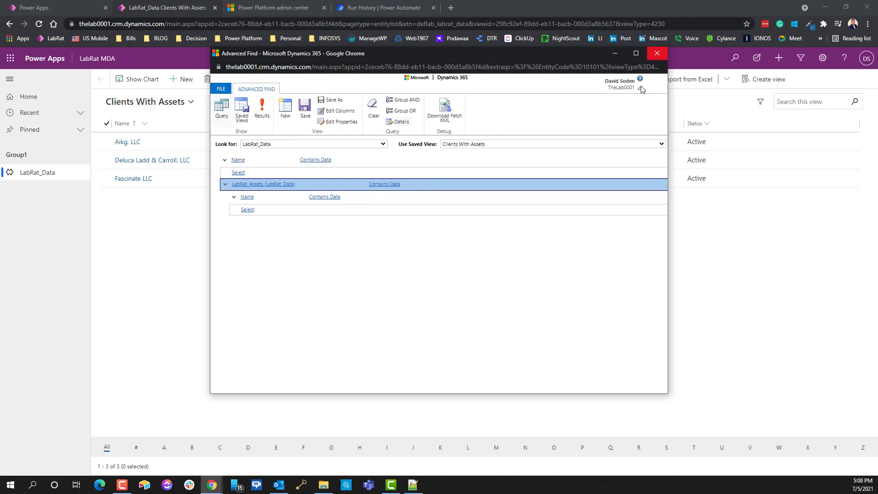
pyautogui.click(657, 53)
pyautogui.click(762, 80)
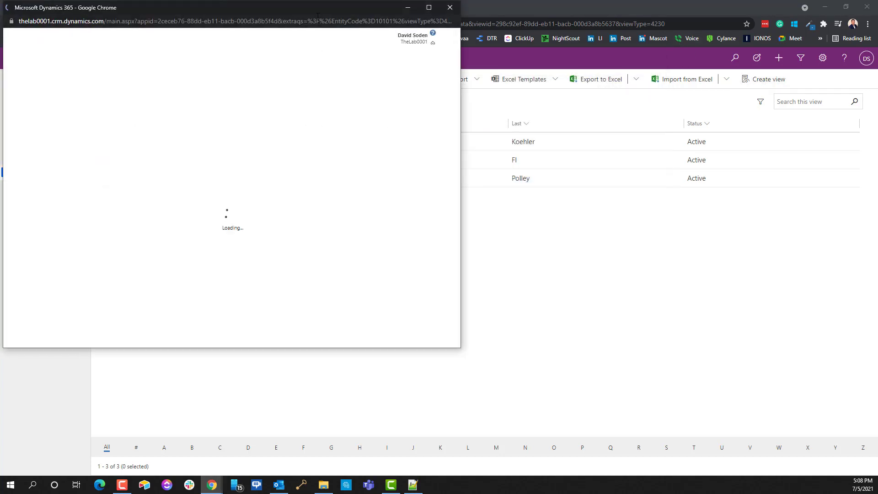
pyautogui.moveTo(313, 10); pyautogui.dragTo(506, 80)
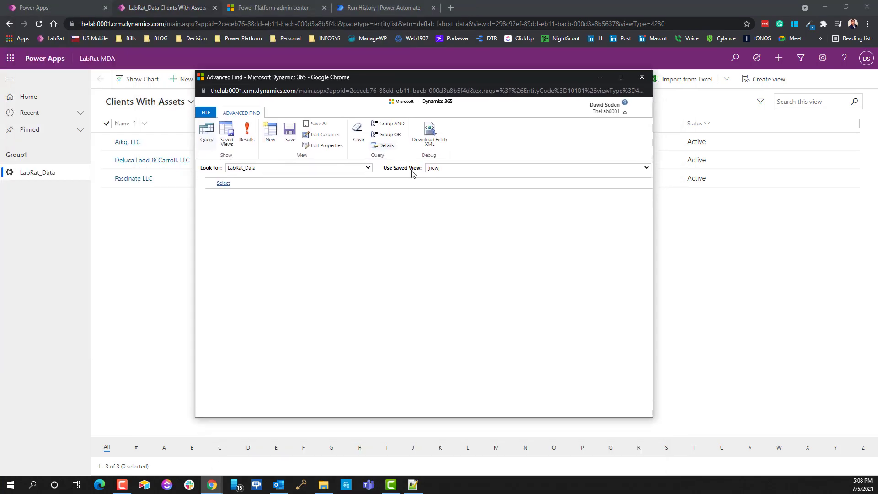
pyautogui.click(450, 170)
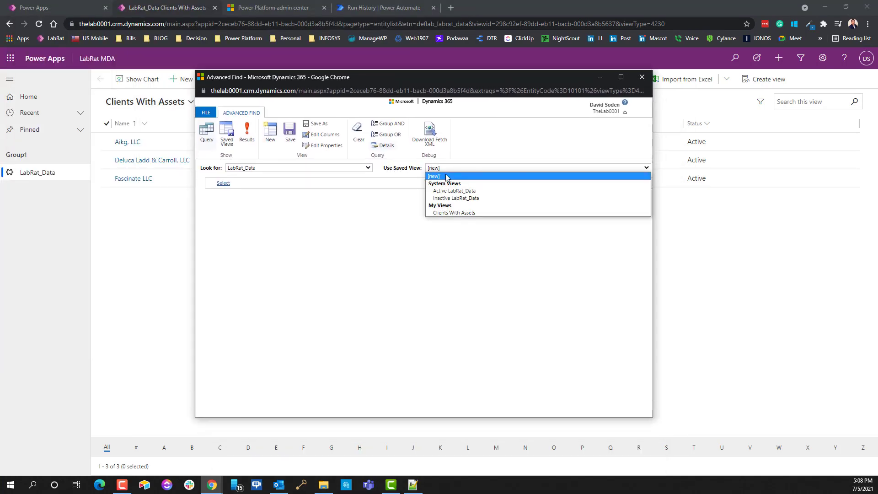
pyautogui.click(448, 213)
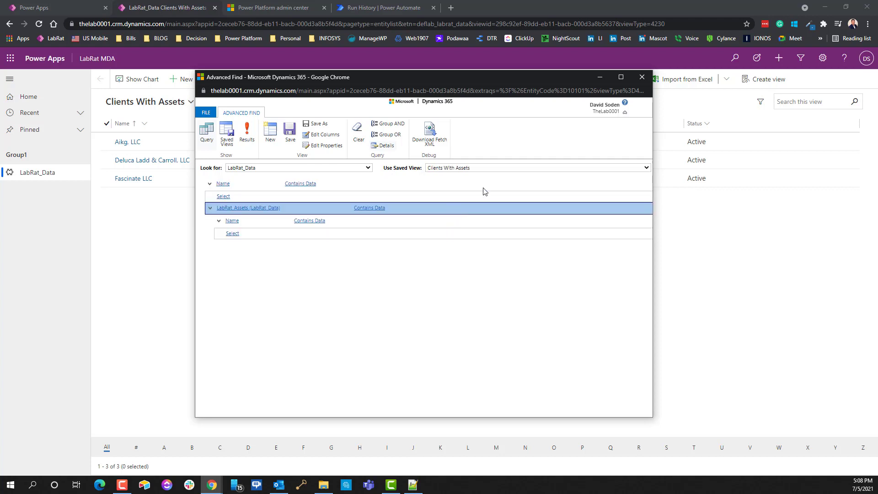
pyautogui.click(447, 169)
pyautogui.click(456, 326)
pyautogui.click(218, 182)
pyautogui.click(270, 141)
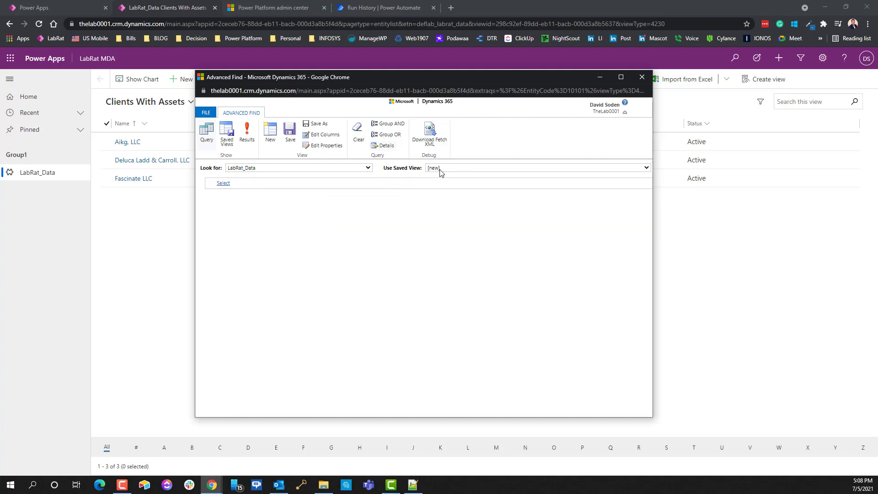
# Step: Add a Name Contains Data condition and a related LabRat_Assets (LabRat_Data) condition
pyautogui.click(244, 184)
pyautogui.click(244, 183)
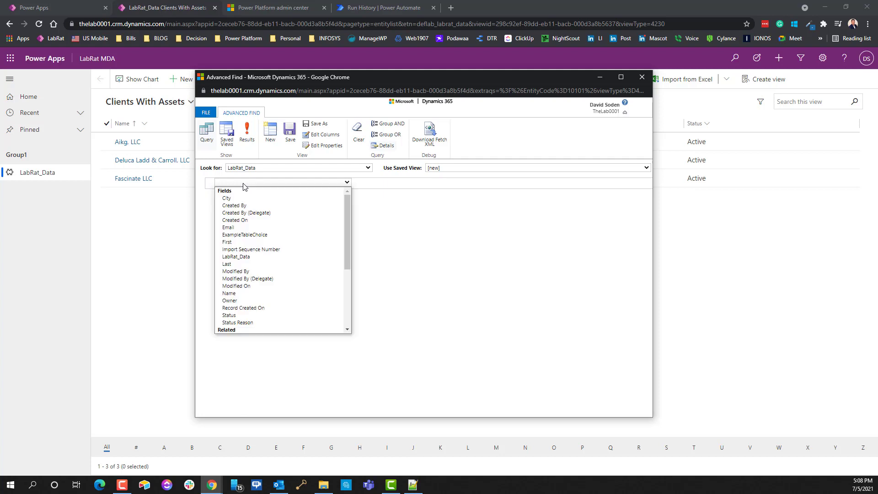
pyautogui.click(237, 293)
pyautogui.click(223, 197)
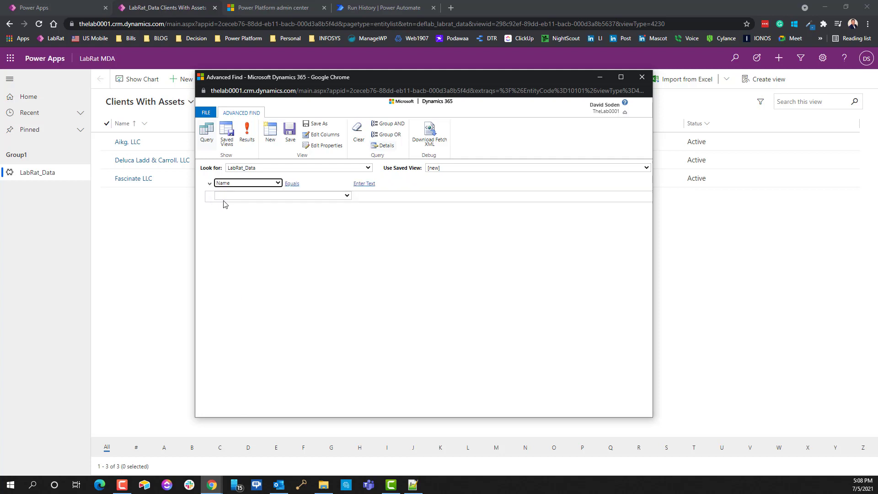
pyautogui.click(225, 195)
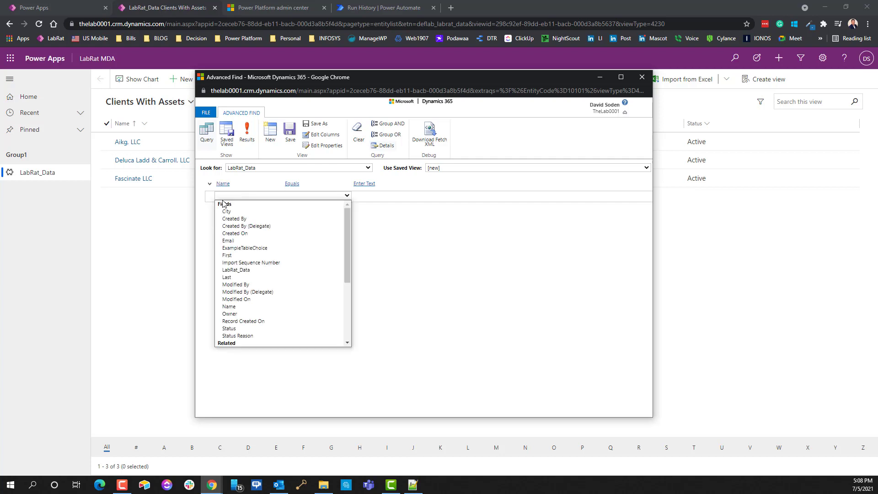
pyautogui.scroll(-3, 231, 252)
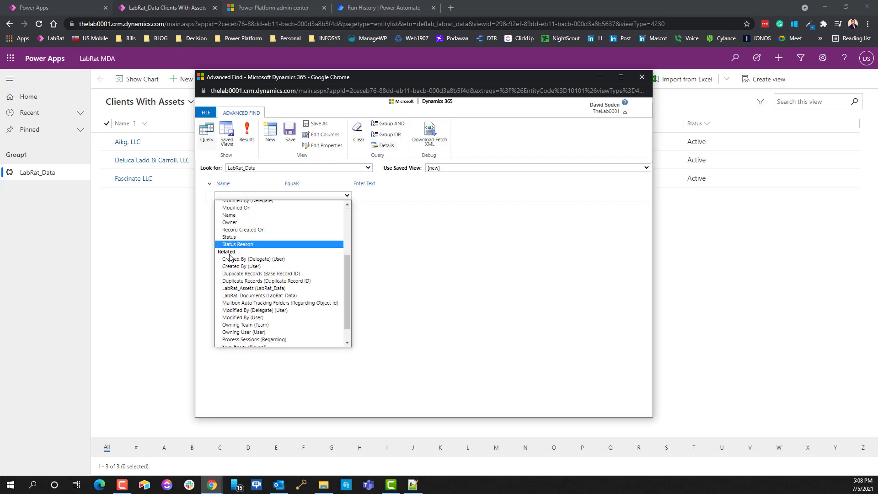
pyautogui.click(246, 289)
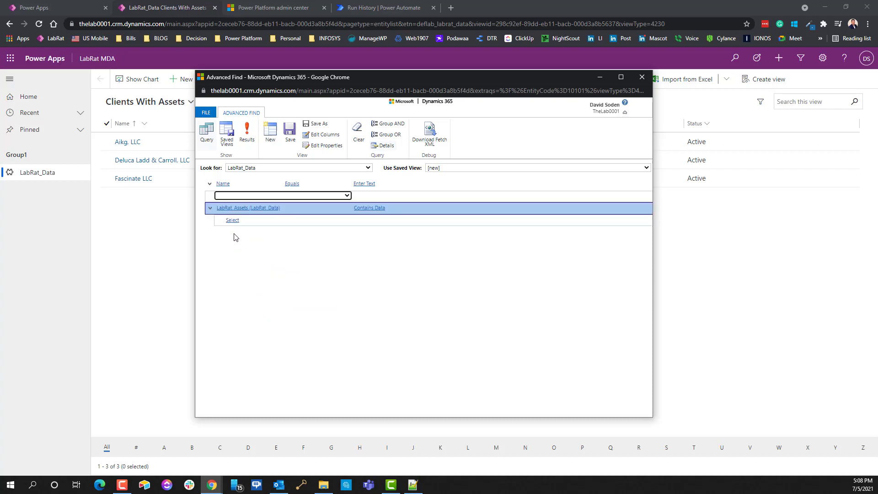
pyautogui.click(366, 208)
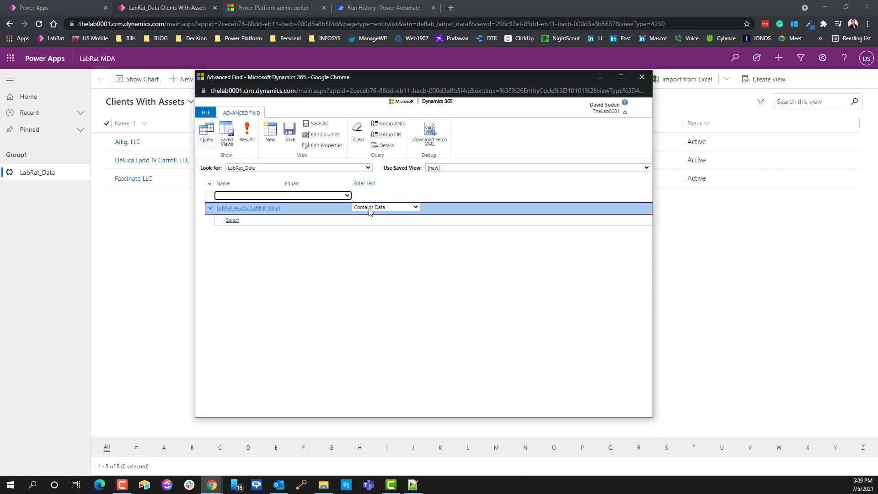
pyautogui.click(292, 183)
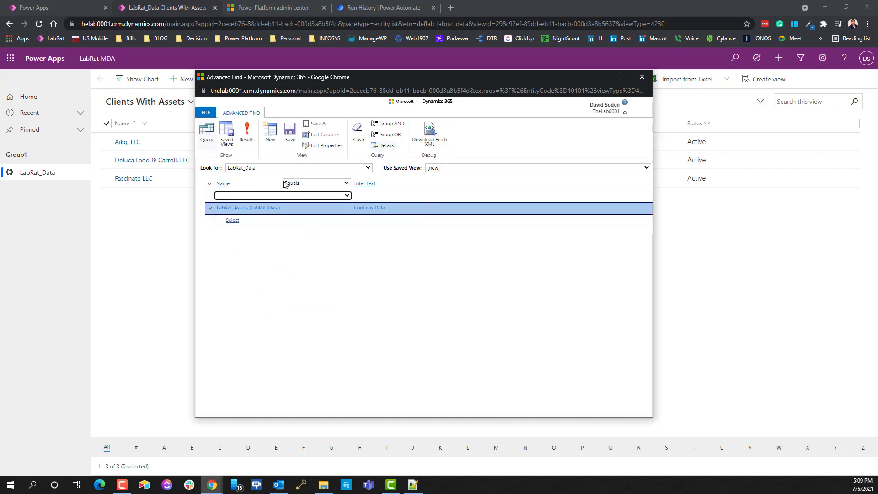
pyautogui.click(298, 183)
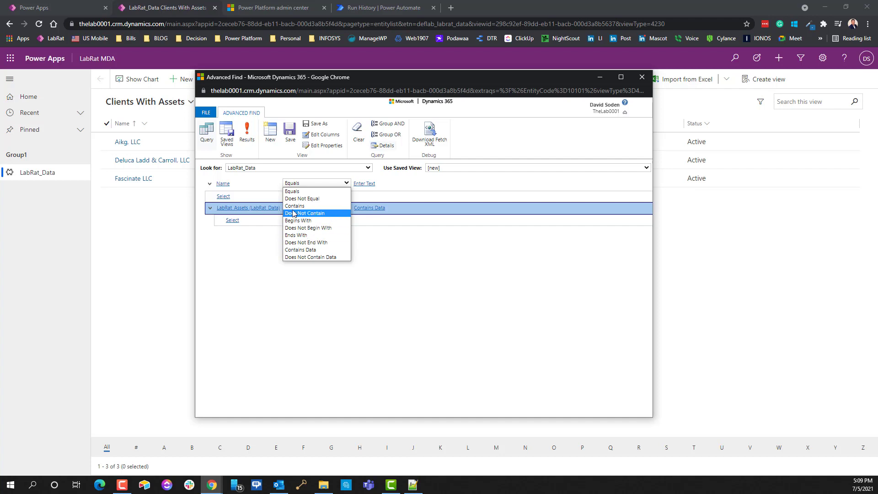
pyautogui.click(305, 249)
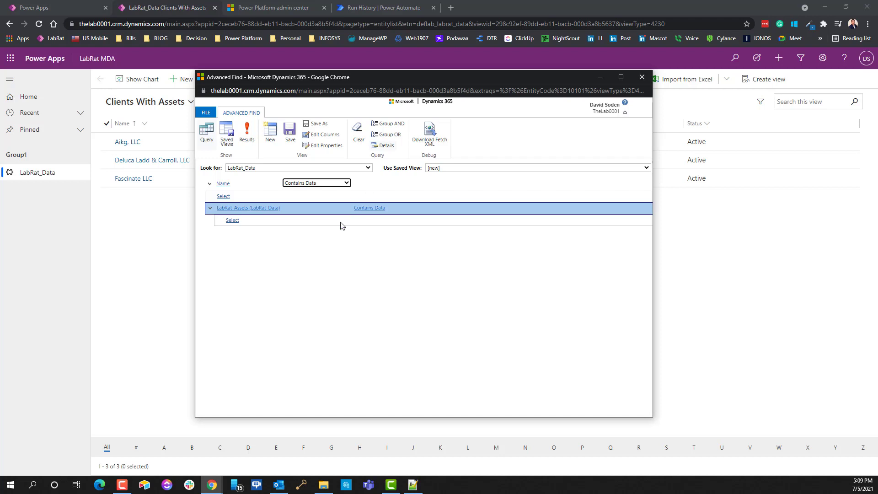
# Step: Require the related LabRat_Assets Name to contain data, then save the query as a new view
pyautogui.click(300, 220)
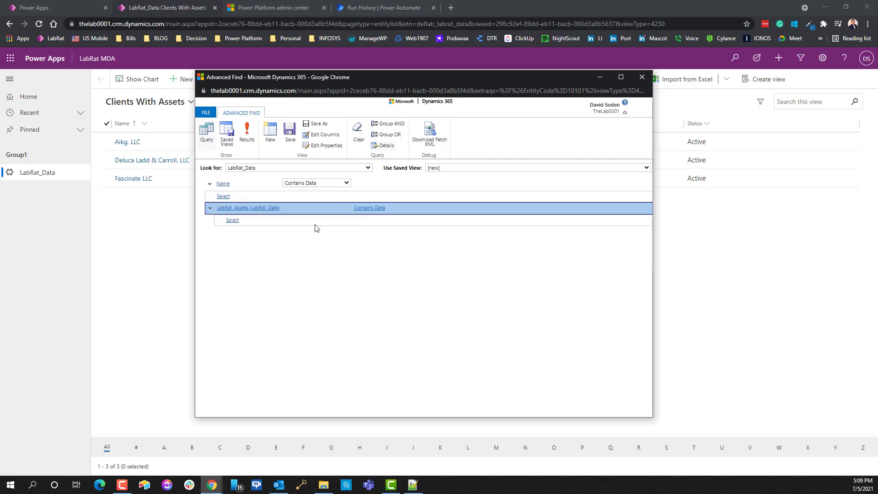
pyautogui.click(235, 220)
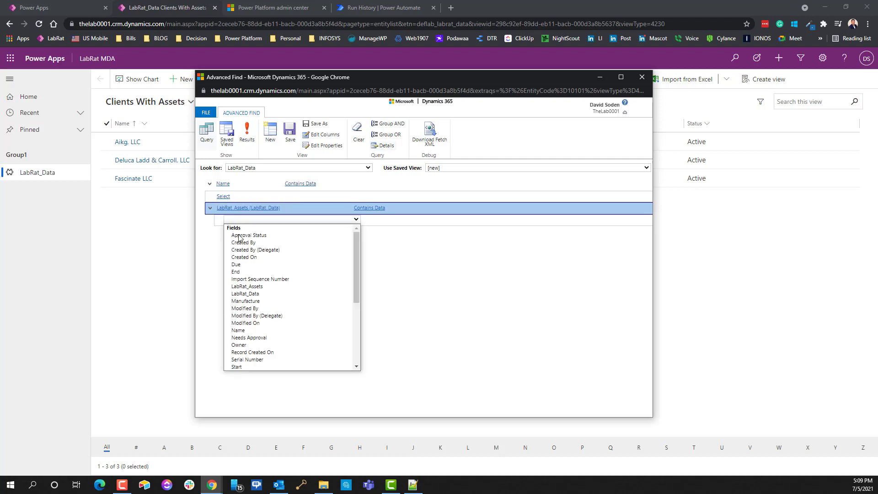
pyautogui.click(238, 330)
pyautogui.click(324, 220)
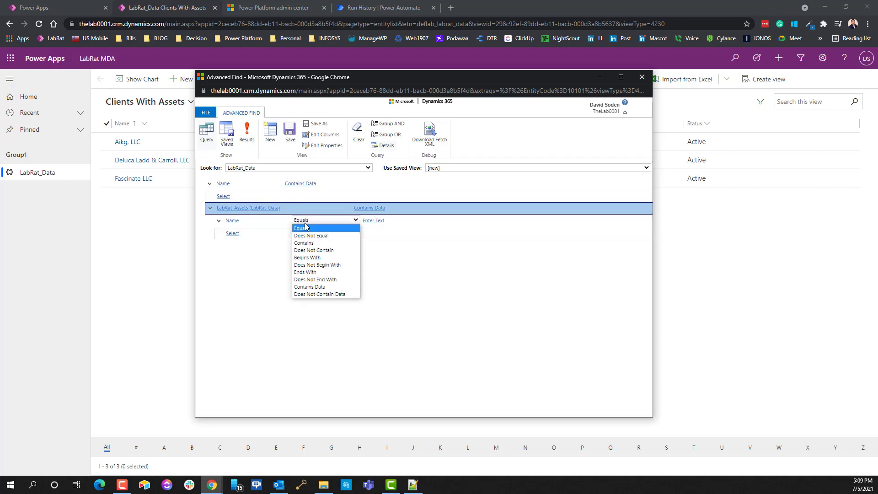
pyautogui.click(314, 288)
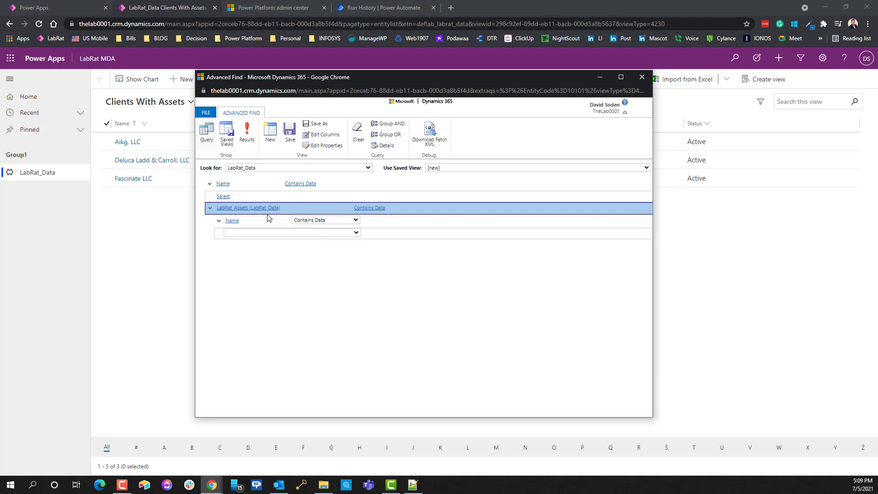
pyautogui.click(289, 135)
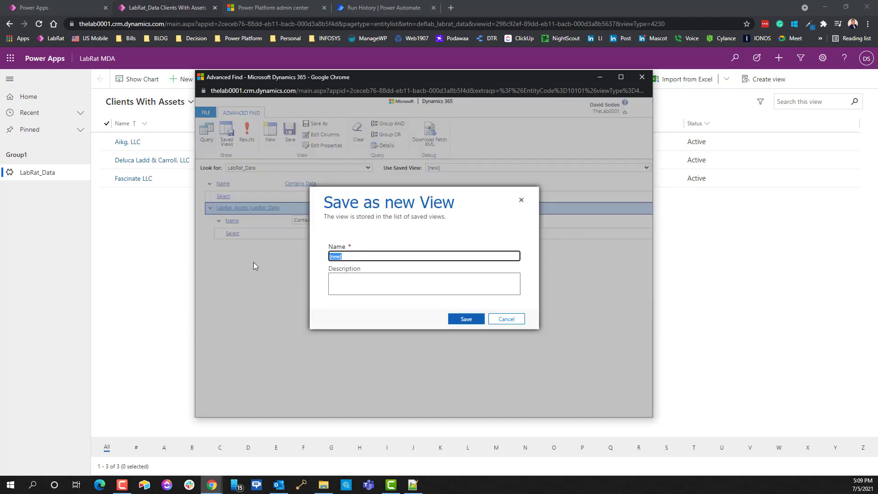
# Step: Save the view as 'Video New' and download its query as FetchXML.xml
pyautogui.write('Video NEw')
pyautogui.press('Delete')
pyautogui.write('e')
pyautogui.click(473, 319)
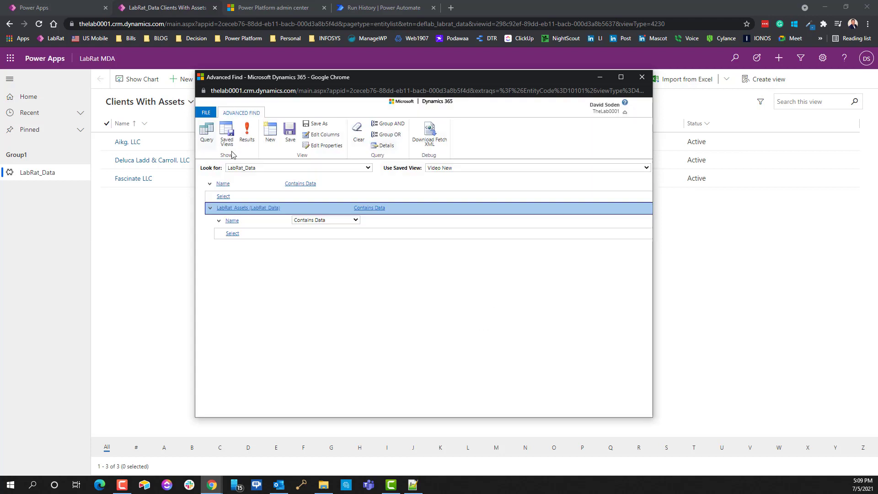
pyautogui.click(424, 145)
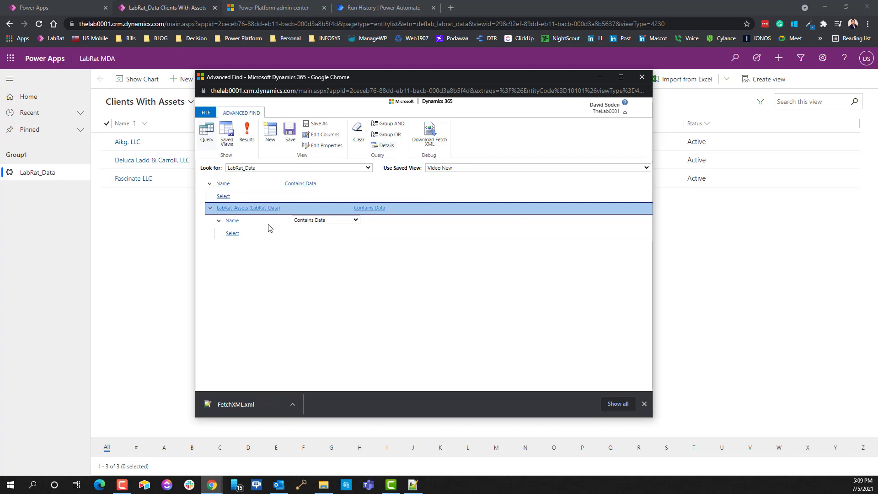
# Step: Open FetchXML.xml in Notepad++, copy the entire FetchXML query, and minimize the editor
pyautogui.click(236, 405)
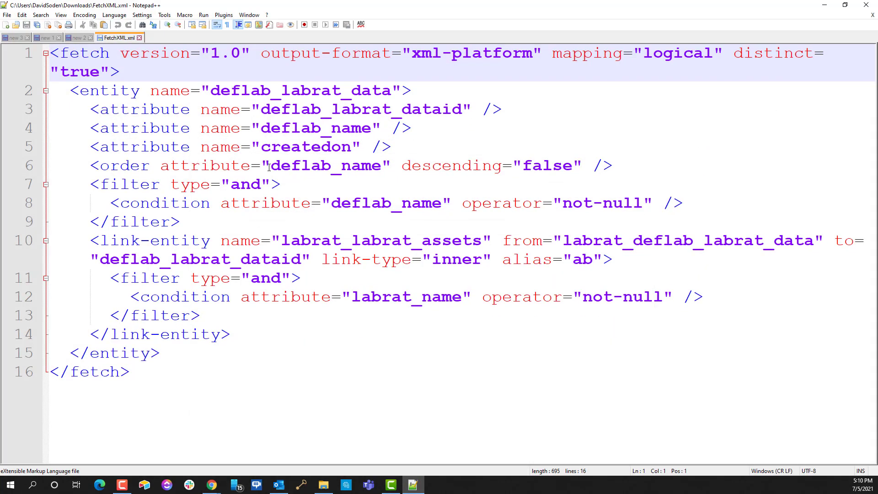
pyautogui.hotkey('ctrl', 'a')
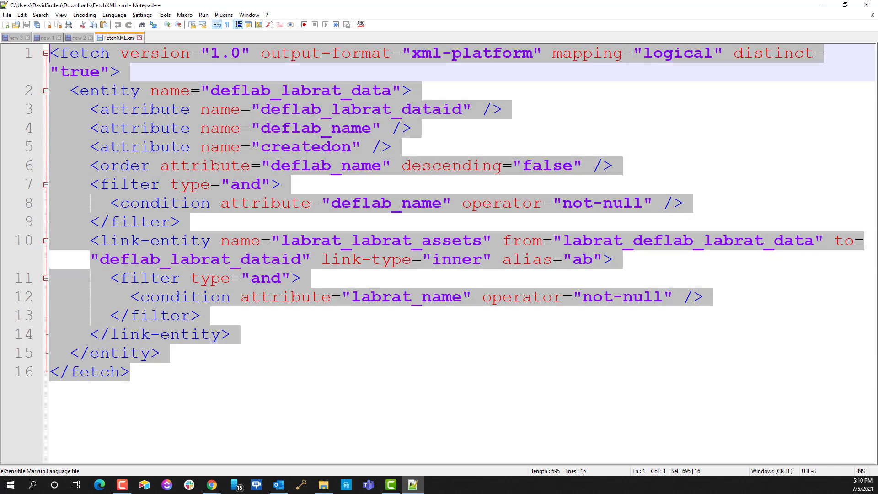
pyautogui.rightClick(350, 161)
pyautogui.click(370, 177)
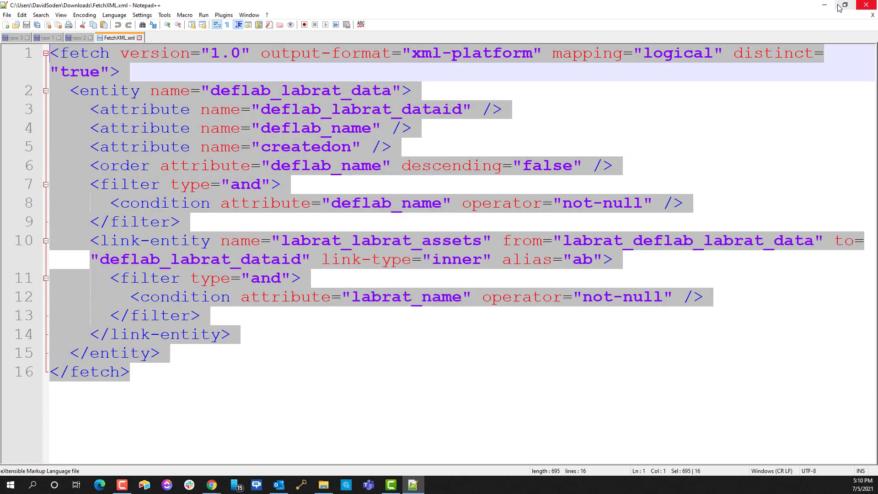
pyautogui.click(824, 5)
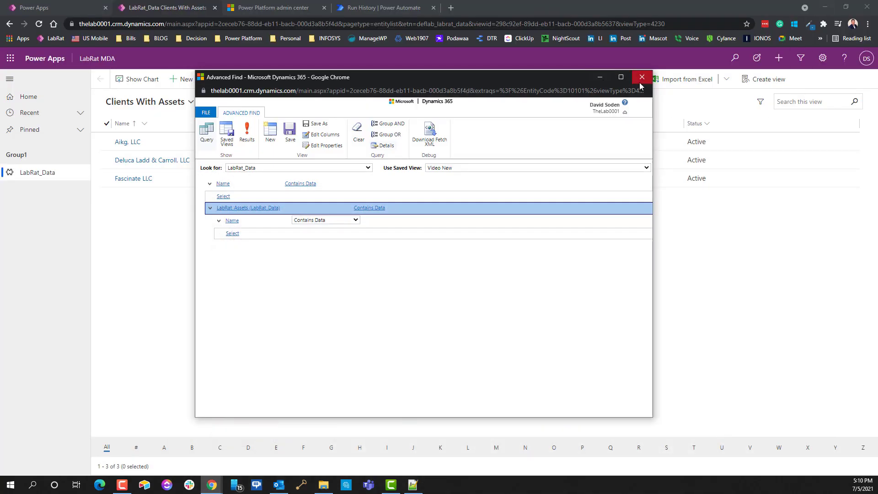
# Step: Close Advanced Find, list records in the Video New view, and return to the Power Automate run history
pyautogui.click(641, 77)
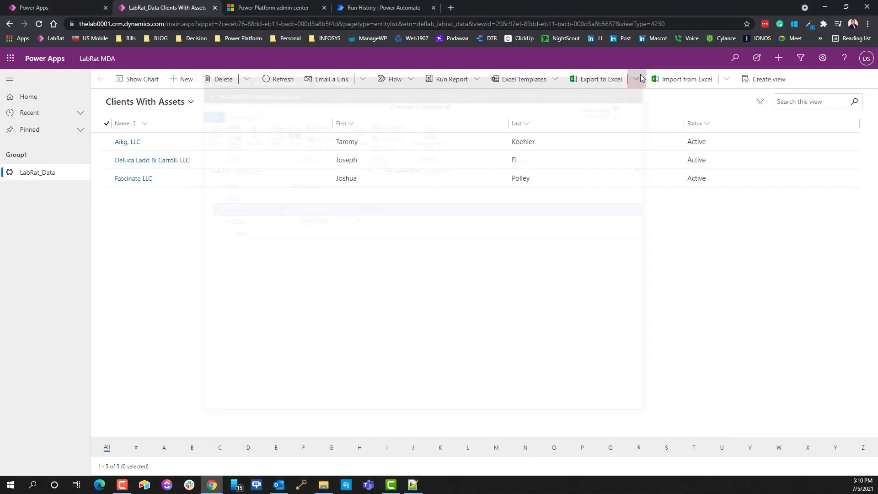
pyautogui.click(166, 102)
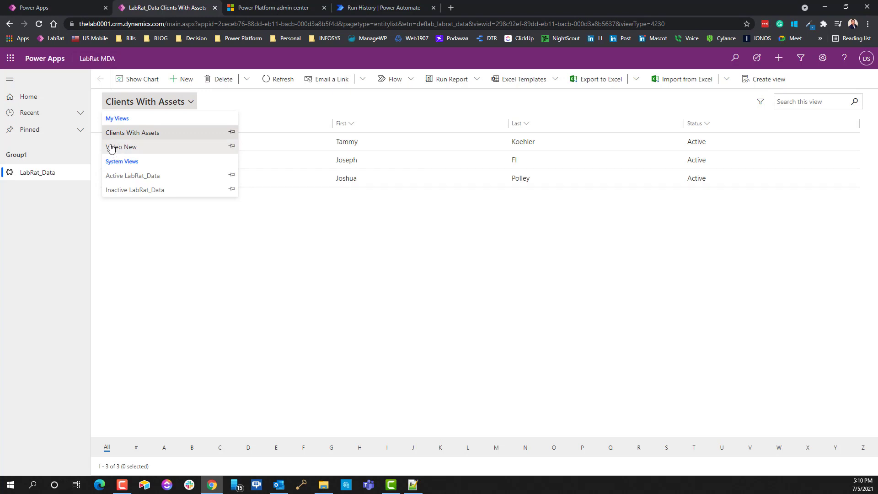
pyautogui.click(122, 147)
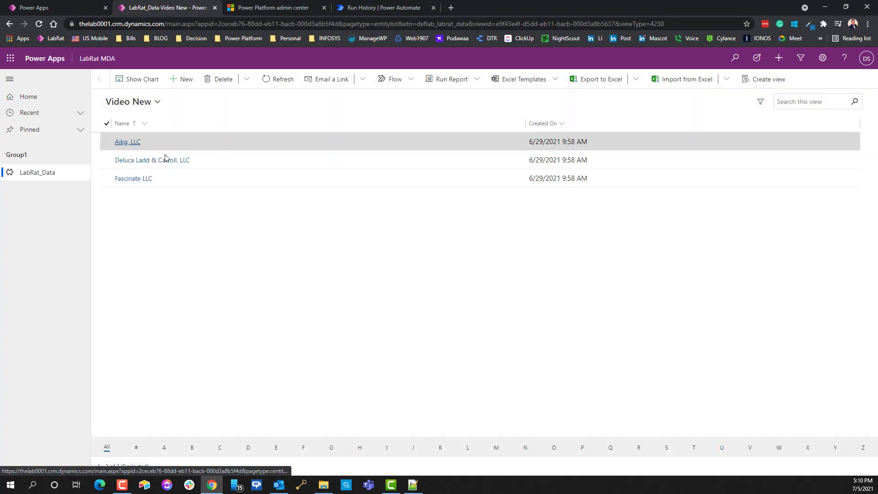
pyautogui.click(134, 108)
pyautogui.click(195, 220)
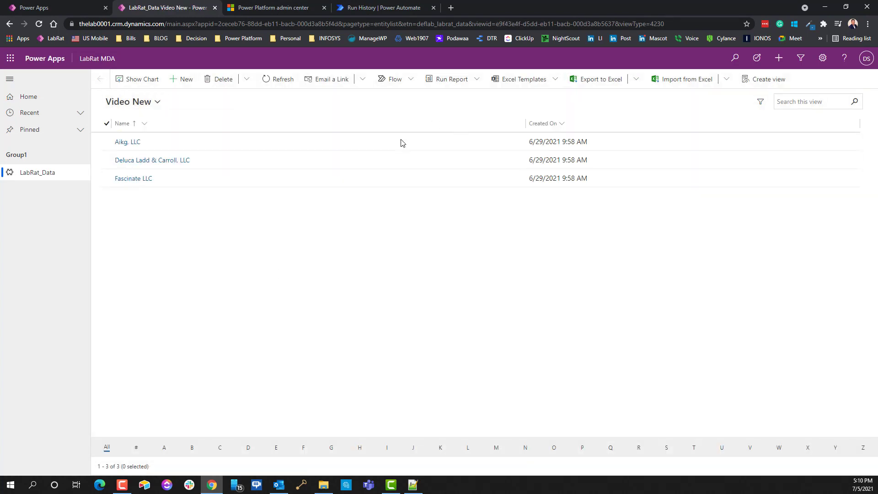
pyautogui.click(386, 8)
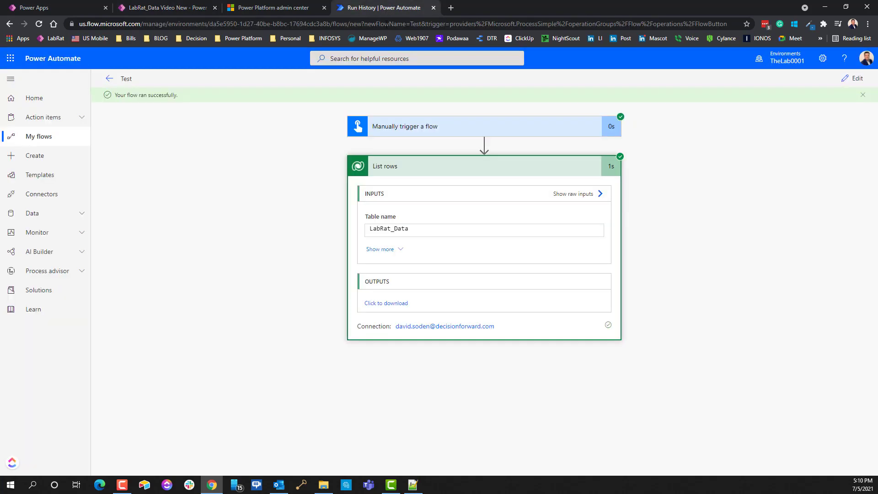
# Step: Edit the flow and clear the List rows Filter rows and Expand Query fields
pyautogui.click(857, 77)
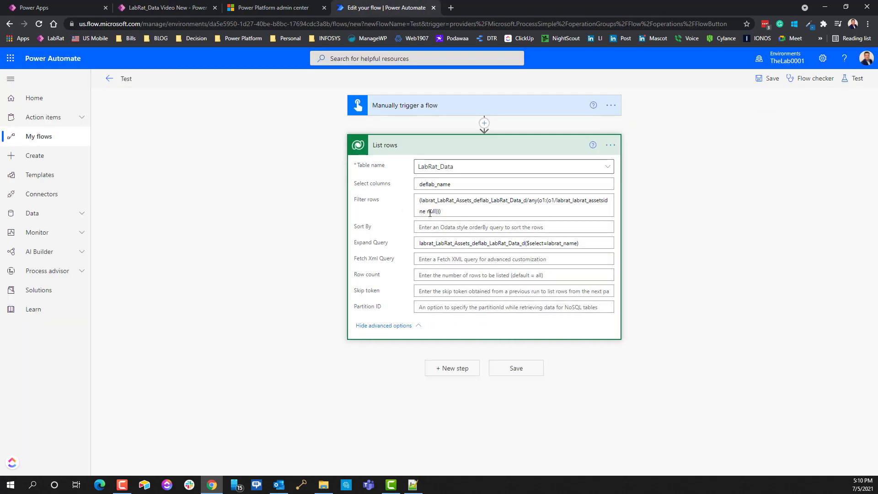
pyautogui.moveTo(468, 210); pyautogui.dragTo(274, 176)
pyautogui.press('BackSpace')
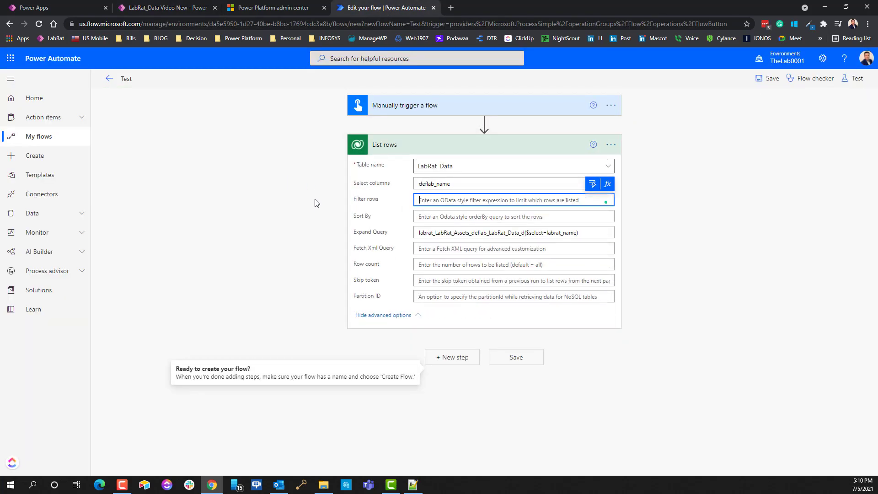
pyautogui.click(587, 236)
pyautogui.hotkey('ctrl', 'a')
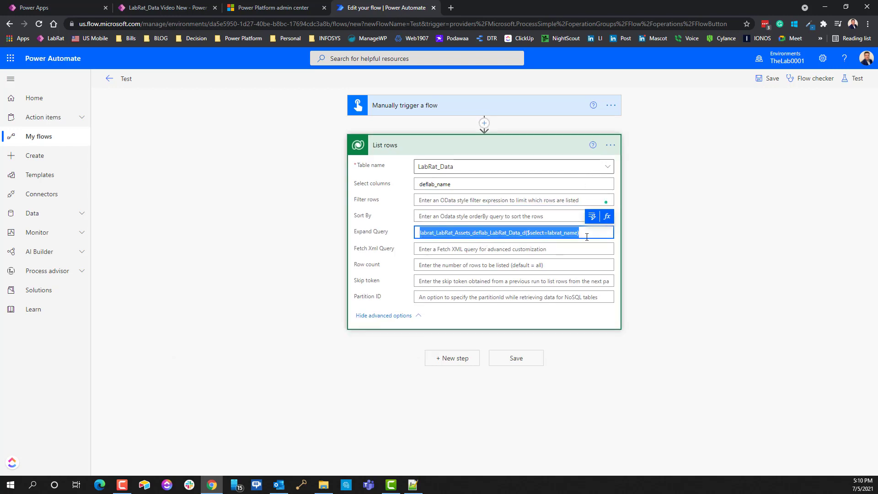
pyautogui.press('BackSpace')
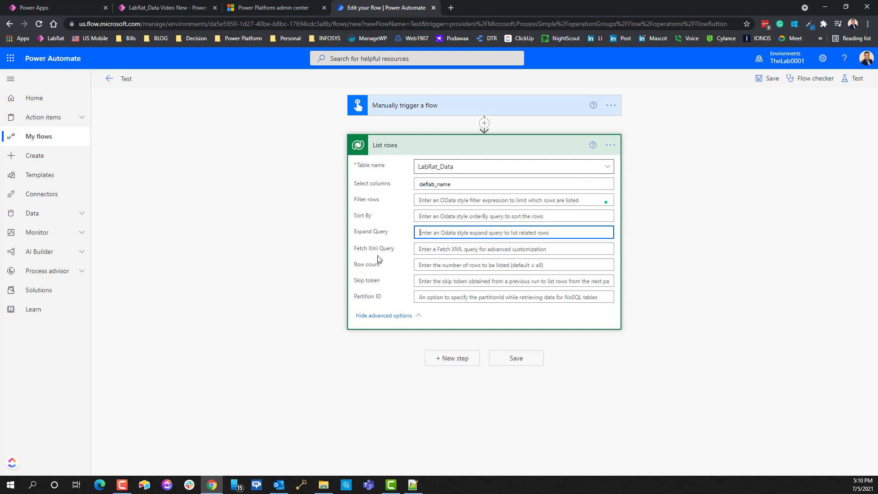
# Step: Paste the copied FetchXML into the List rows Fetch Xml Query field
pyautogui.click(430, 251)
pyautogui.hotkey('ctrl', 'v')
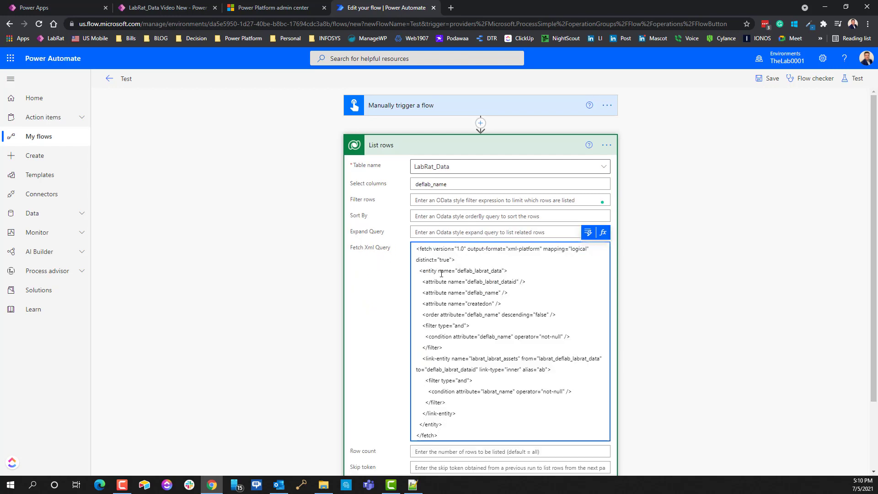
pyautogui.scroll(-2, 548, 320)
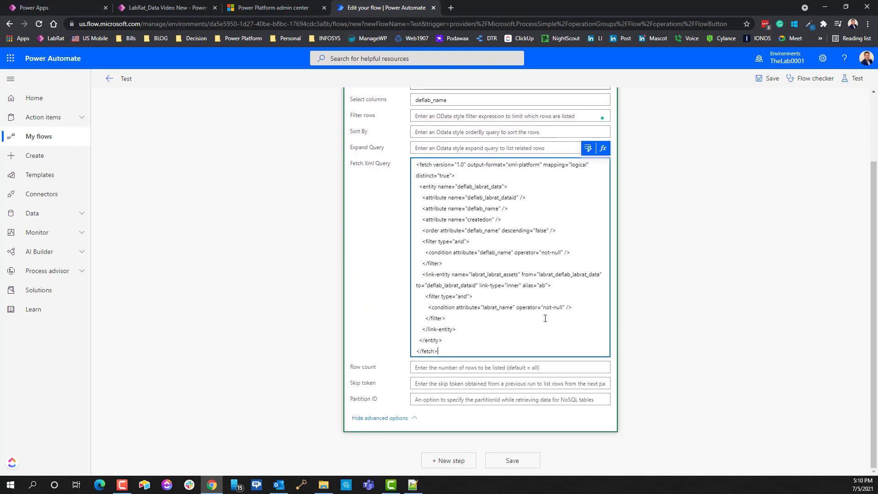
# Step: Save the flow and run a manual test through to completion
pyautogui.click(856, 79)
pyautogui.click(777, 458)
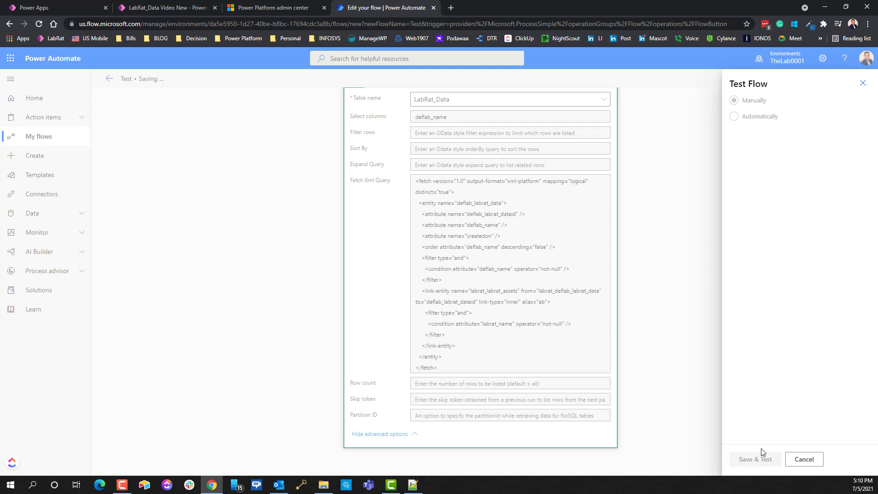
pyautogui.click(752, 460)
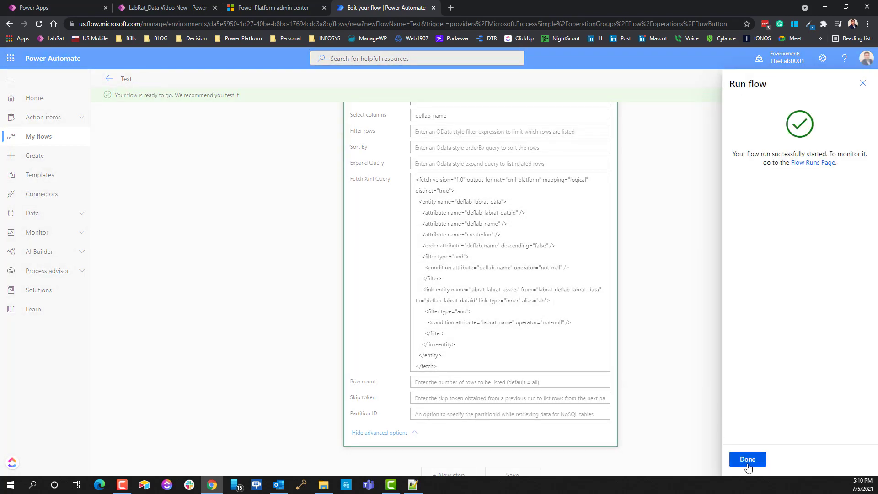
pyautogui.click(748, 462)
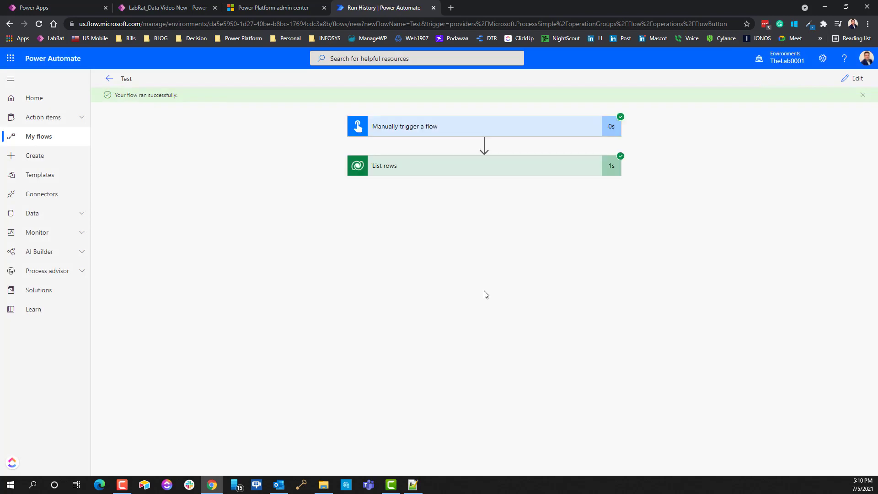
# Step: Open the List rows output JSON in a new tab, select it all, and return to Notepad++
pyautogui.click(514, 167)
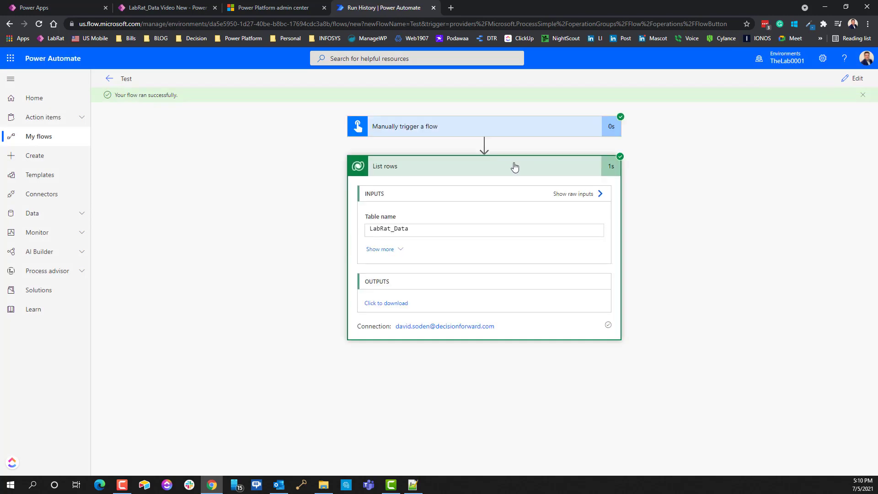
pyautogui.click(384, 303)
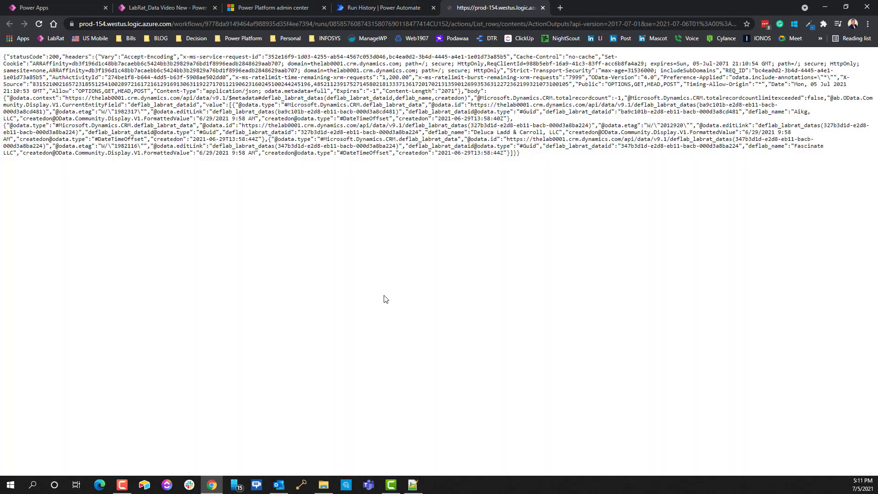
pyautogui.hotkey('ctrl', 'a')
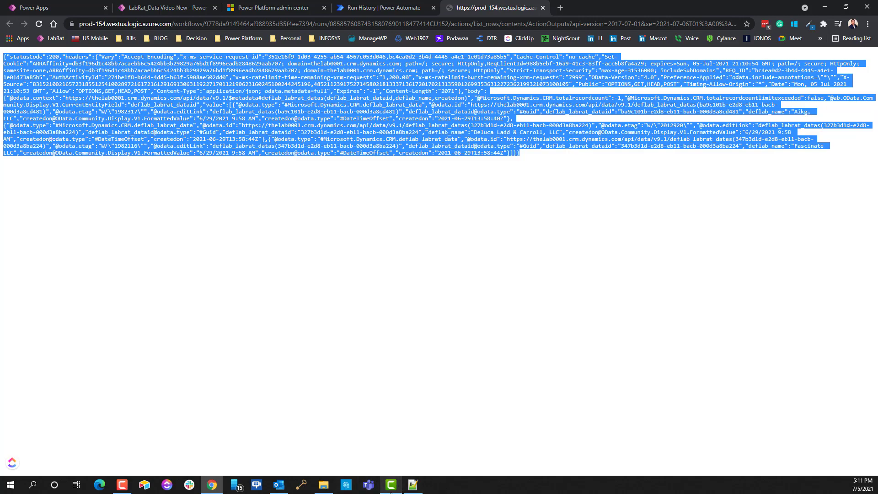
pyautogui.click(412, 484)
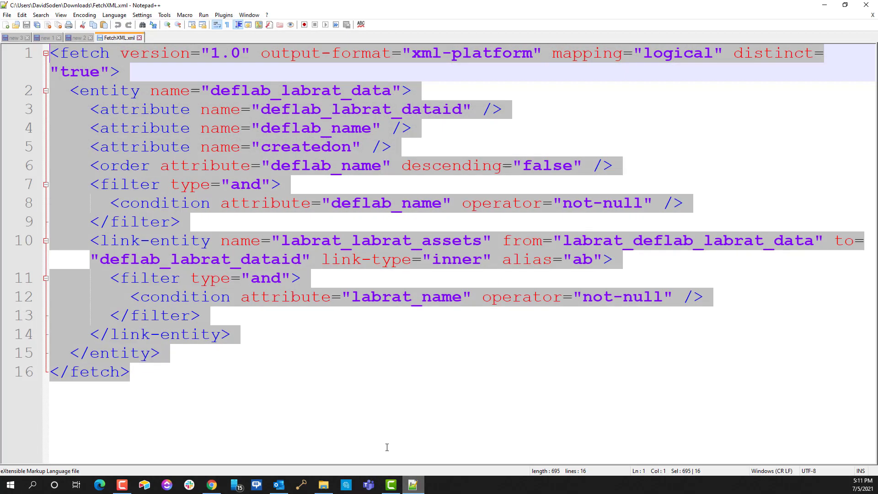
# Step: Paste the List rows JSON into a new Notepad++ document and pretty-format it
pyautogui.doubleClick(159, 41)
pyautogui.hotkey('ctrl', 'v')
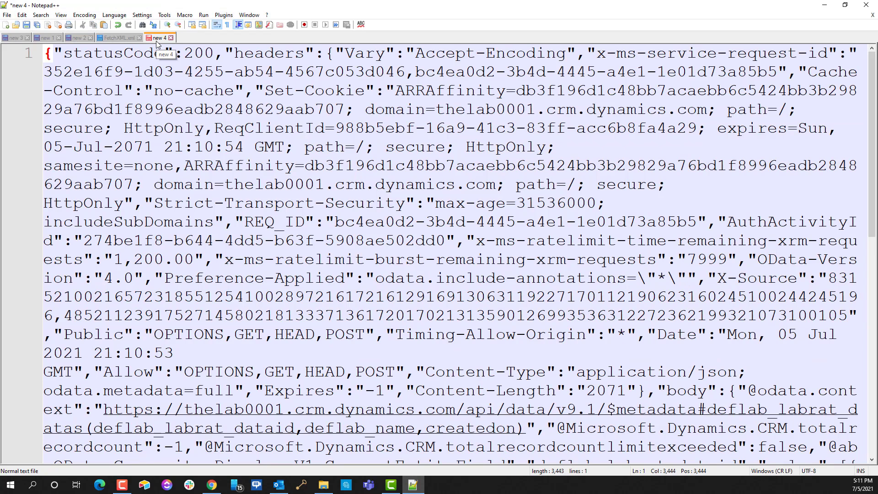
pyautogui.hotkey('ctrl', 'alt', 'shift', 'm')
pyautogui.scroll(10, 486, 105)
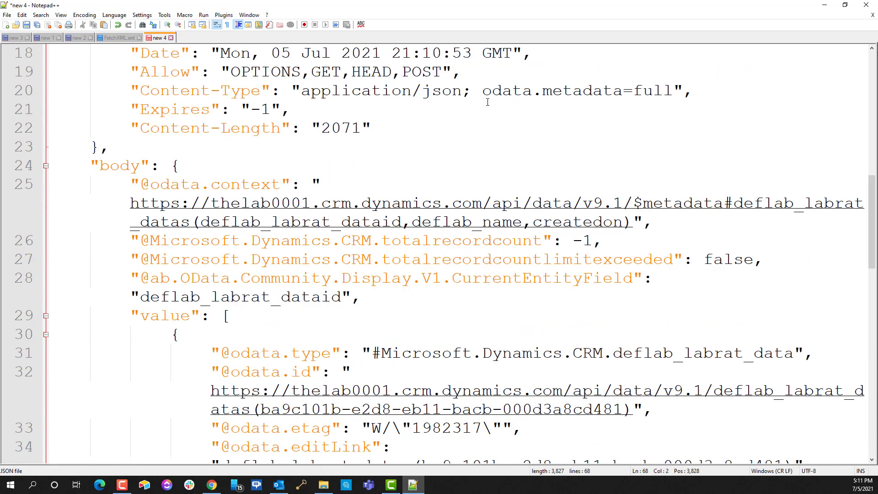
pyautogui.scroll(-2, 486, 105)
pyautogui.scroll(8, 486, 105)
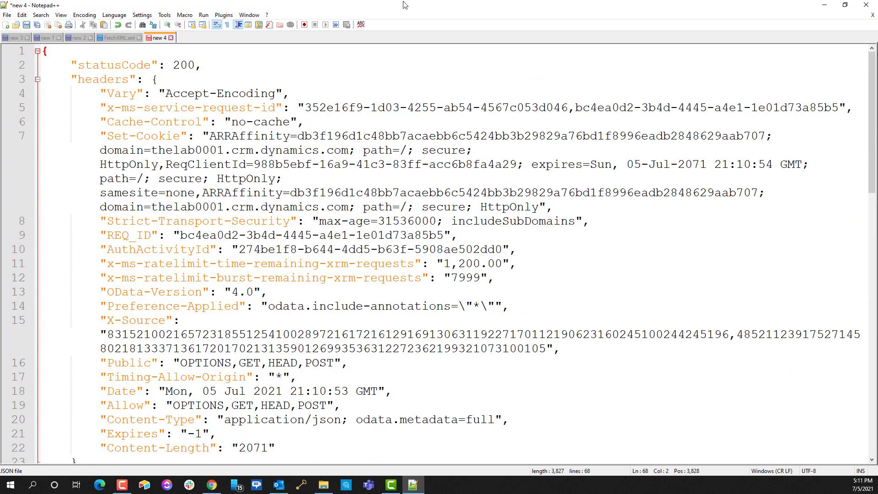
# Step: Review the returned records from Aikg, LLC to Fascinate LLC, then minimize Notepad++
pyautogui.click(37, 80)
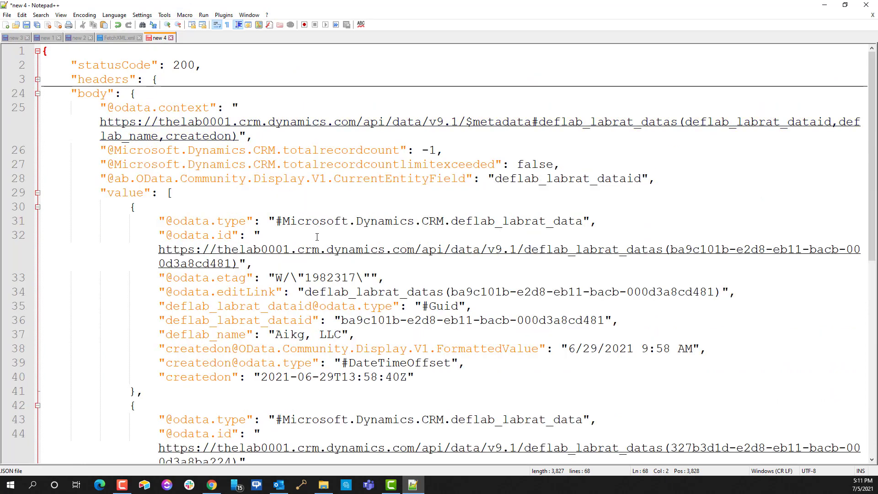
pyautogui.scroll(-2, 317, 237)
pyautogui.moveTo(276, 243); pyautogui.dragTo(344, 249)
pyautogui.scroll(-4, 344, 249)
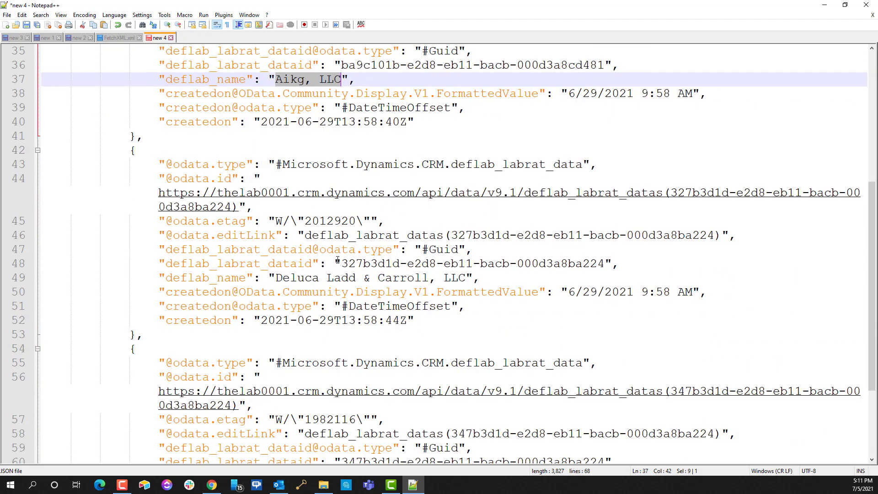
pyautogui.moveTo(275, 279); pyautogui.dragTo(453, 277)
pyautogui.scroll(-1, 329, 285)
pyautogui.scroll(-2, 330, 285)
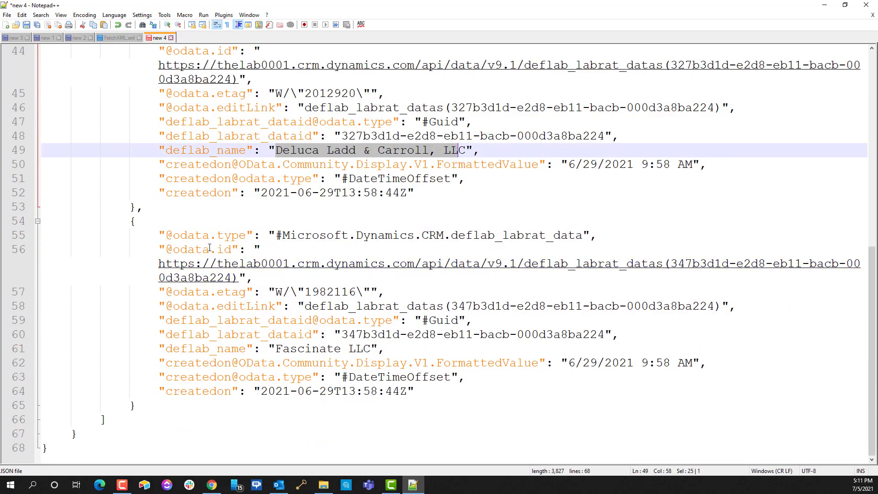
pyautogui.moveTo(275, 349); pyautogui.dragTo(381, 350)
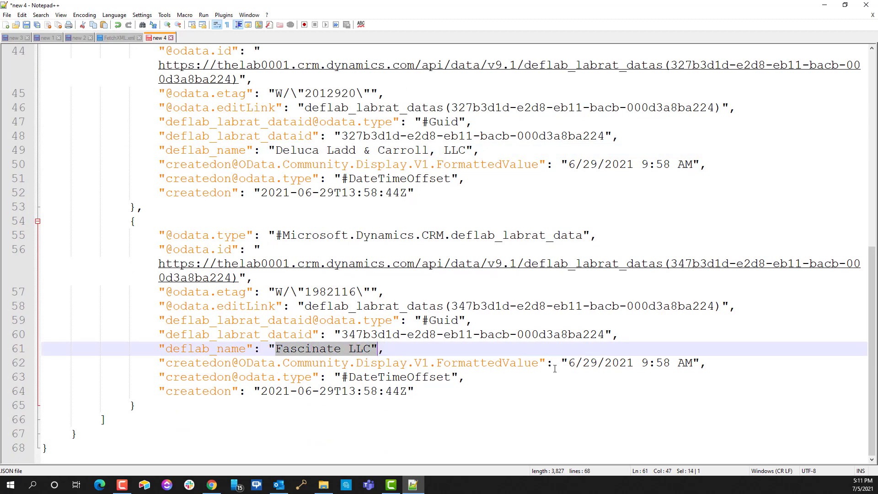
pyautogui.click(262, 211)
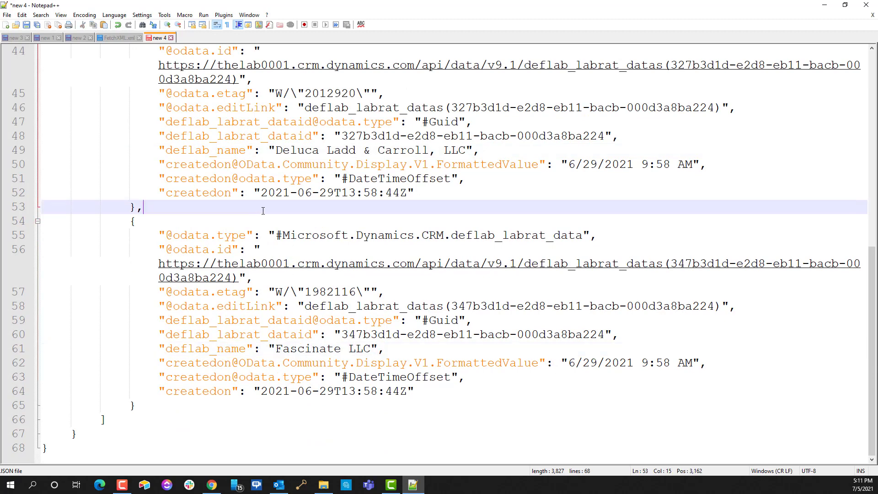
pyautogui.scroll(8, 446, 372)
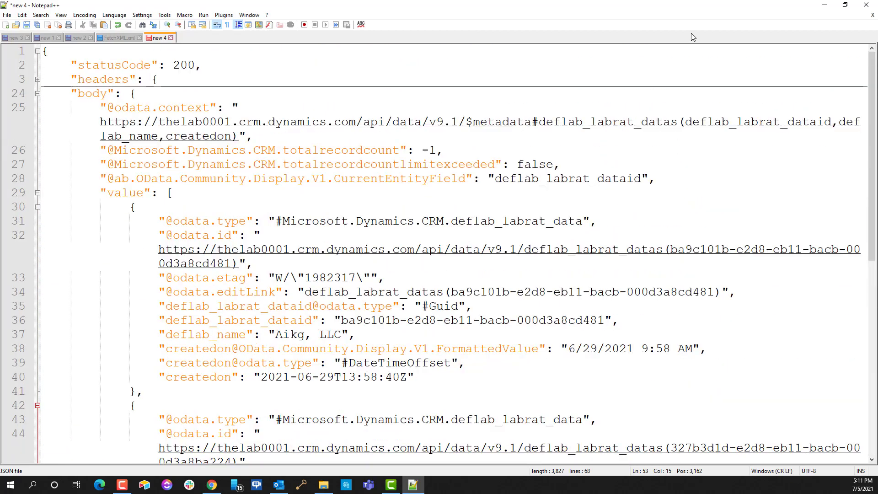
pyautogui.scroll(-6, 368, 262)
pyautogui.scroll(7, 510, 173)
pyautogui.click(413, 485)
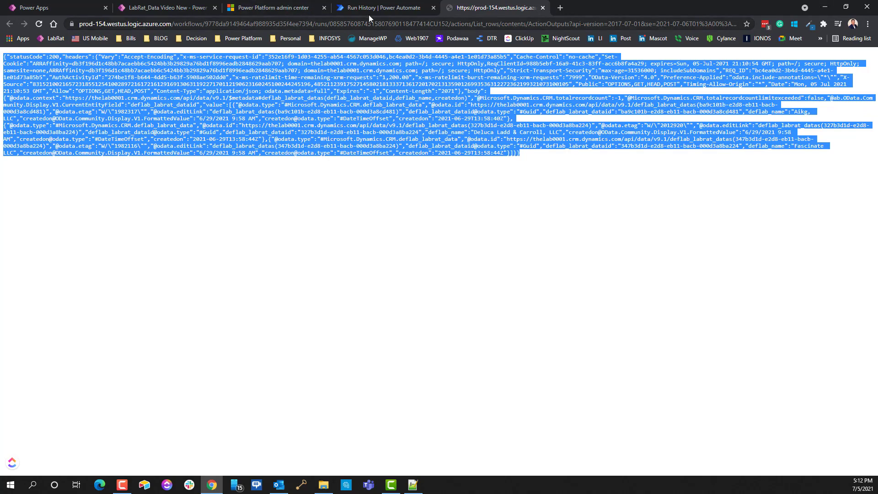
# Step: Launch the LabRat MDA app from the Power Apps list to show Active LabRat_Data
pyautogui.click(821, 4)
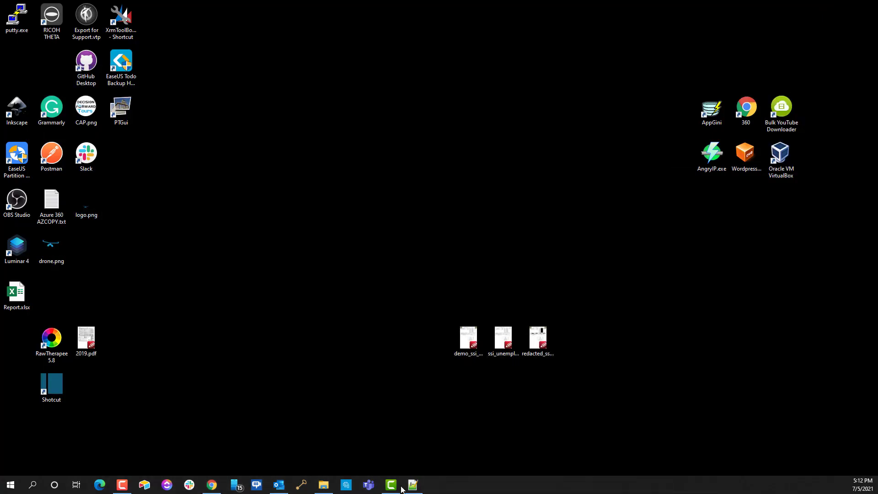
pyautogui.click(211, 485)
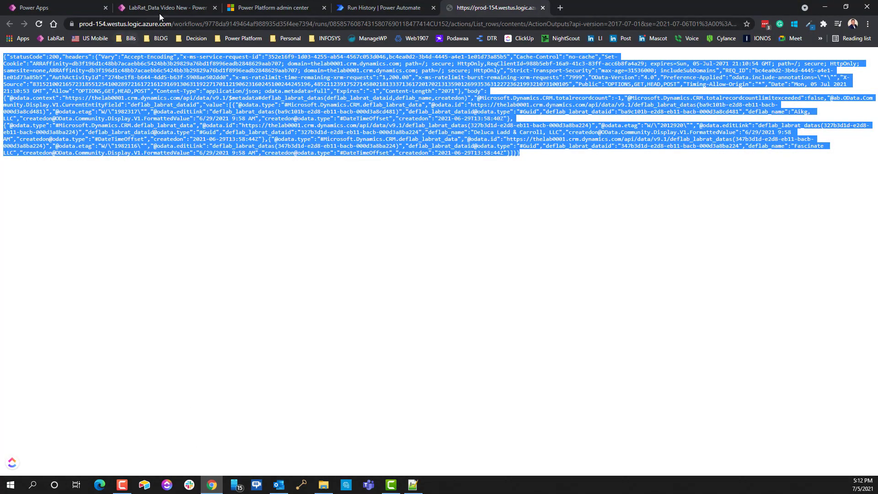
pyautogui.click(46, 6)
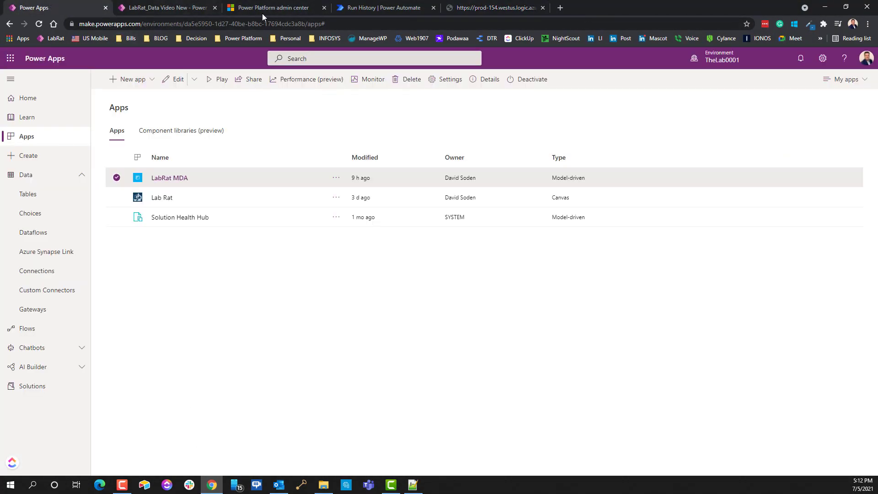
pyautogui.click(167, 178)
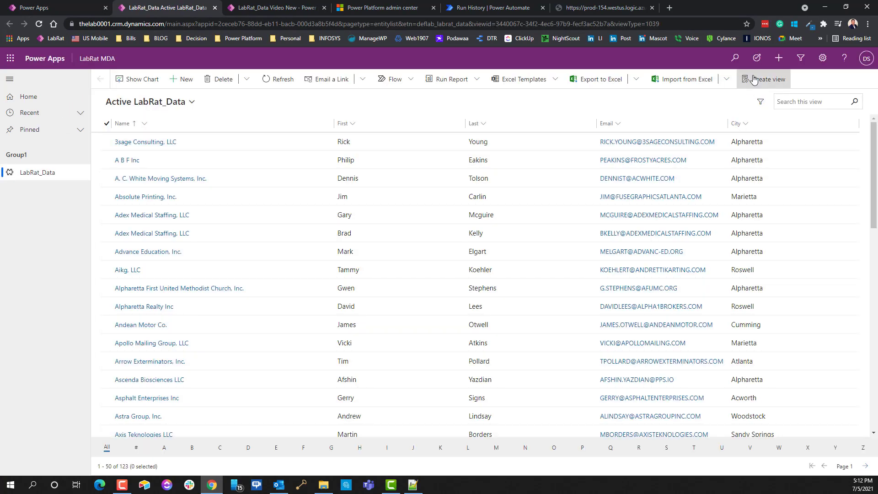
# Step: Open Advanced Find and load the saved view Video New
pyautogui.click(753, 79)
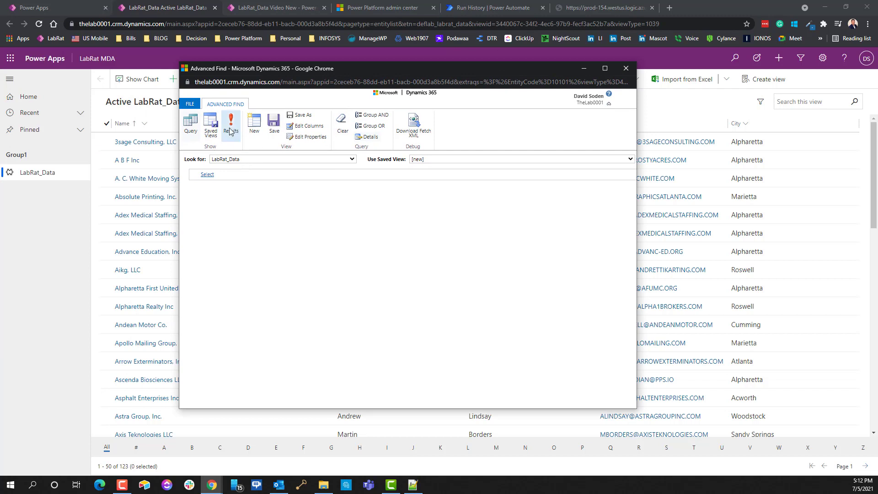
pyautogui.click(429, 163)
pyautogui.click(429, 213)
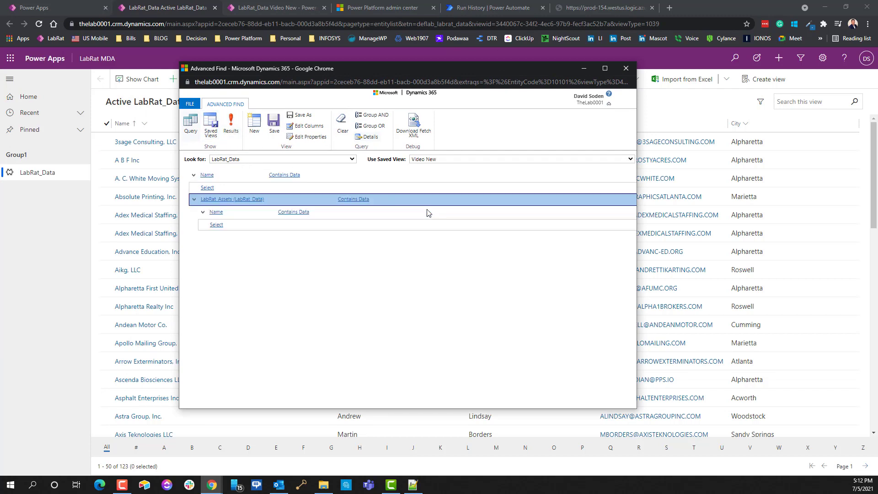
# Step: Check the LabRat Assets and LabRat_Data Name conditions, then bring up Edit Columns
pyautogui.click(236, 227)
pyautogui.click(215, 212)
pyautogui.click(208, 176)
pyautogui.click(229, 215)
pyautogui.click(302, 127)
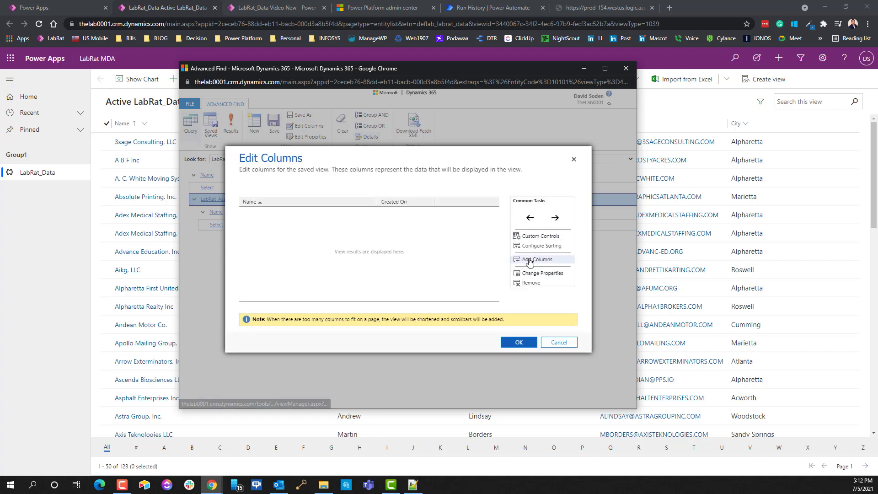
# Step: Browse the LabRat_Data fields available in Add Columns, then switch back to Notepad++
pyautogui.click(531, 259)
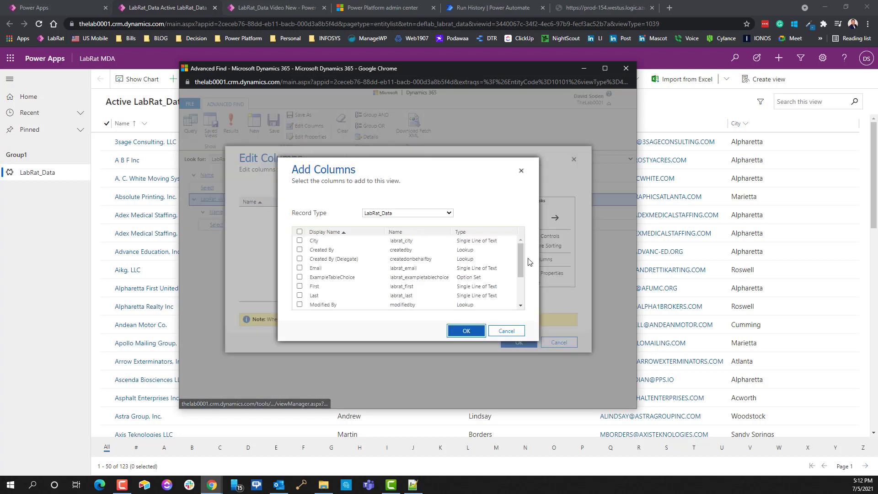
pyautogui.click(396, 214)
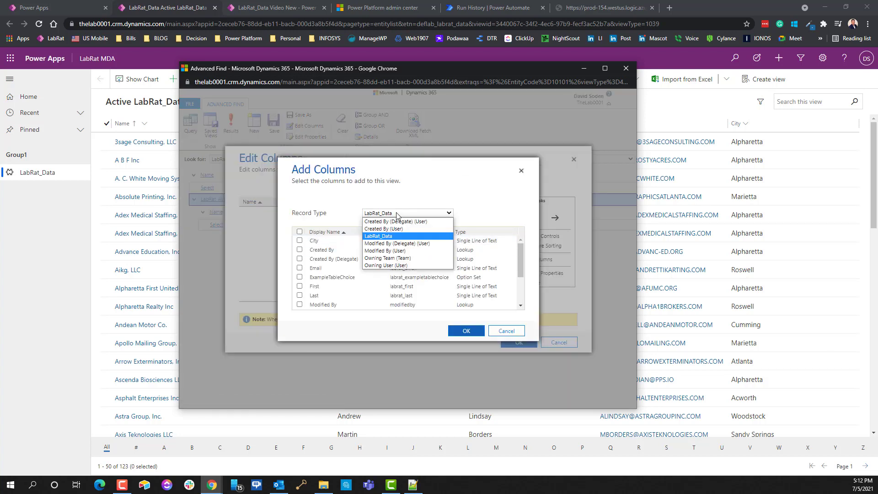
pyautogui.click(393, 236)
pyautogui.scroll(-1, 520, 259)
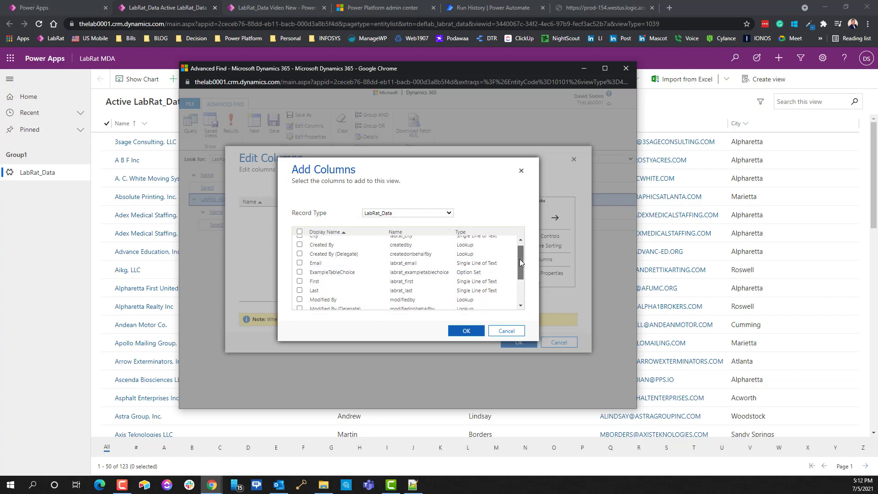
pyautogui.moveTo(519, 259); pyautogui.dragTo(523, 206)
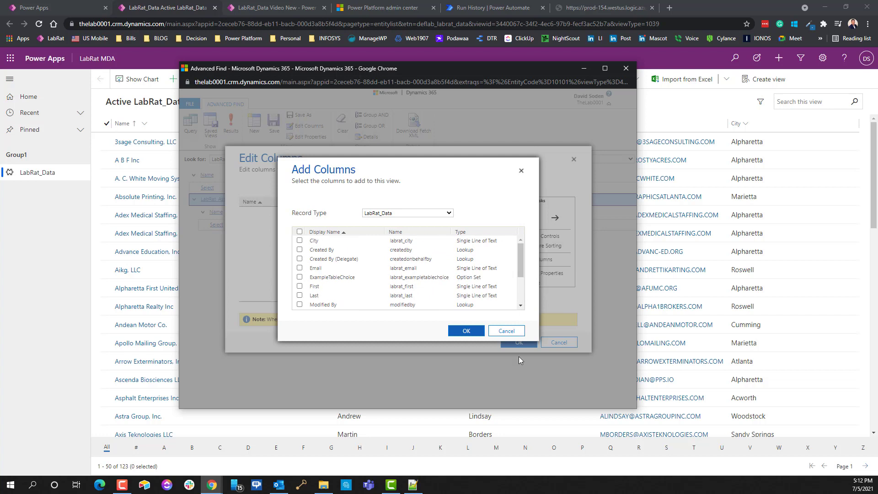
pyautogui.click(506, 331)
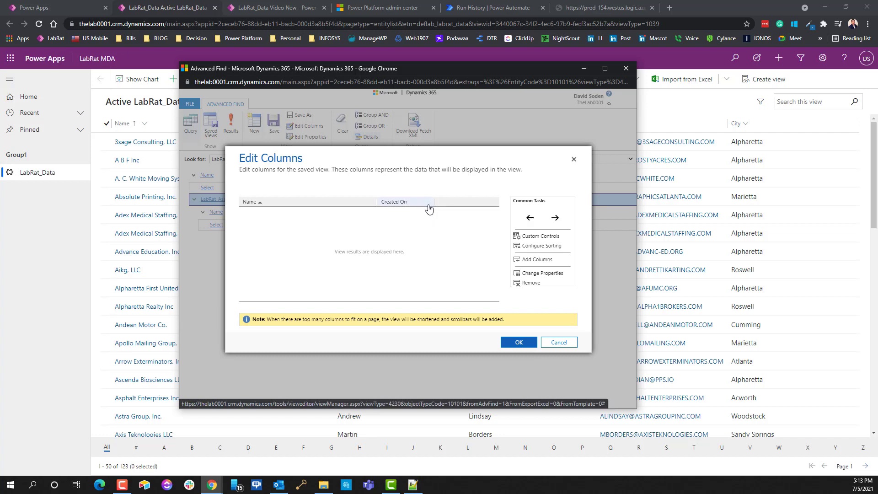
pyautogui.click(534, 262)
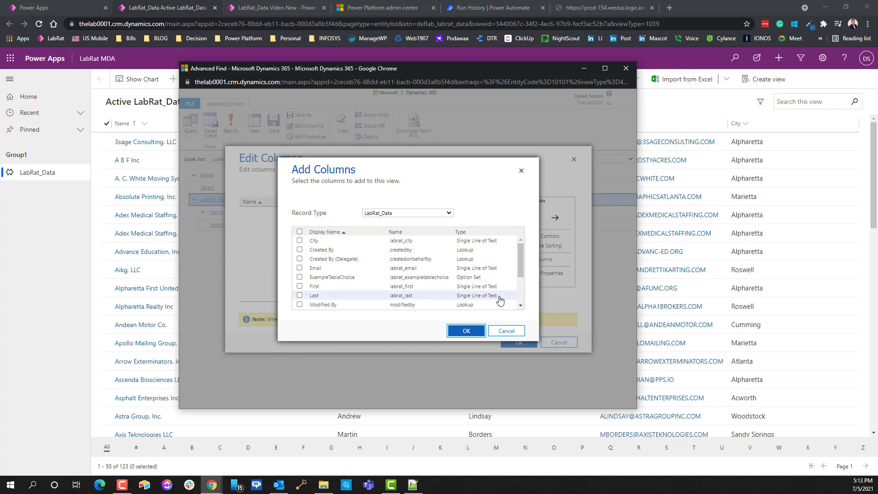
pyautogui.moveTo(521, 258); pyautogui.dragTo(521, 297)
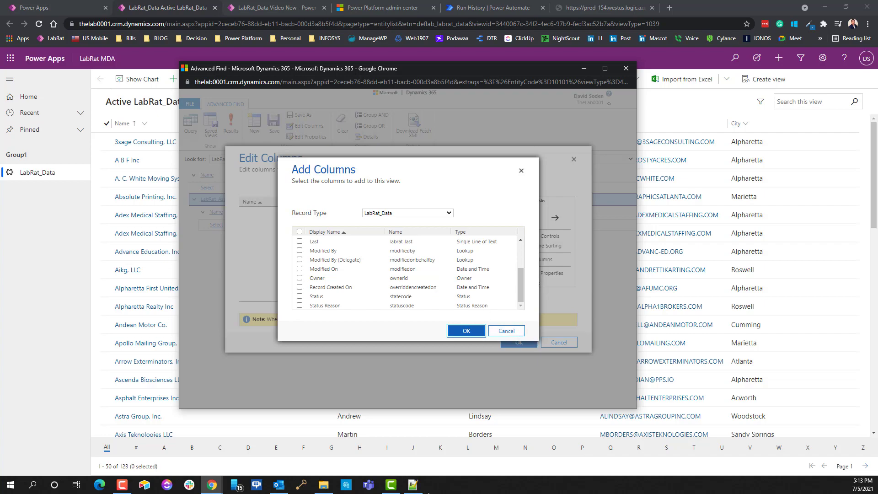
pyautogui.click(413, 484)
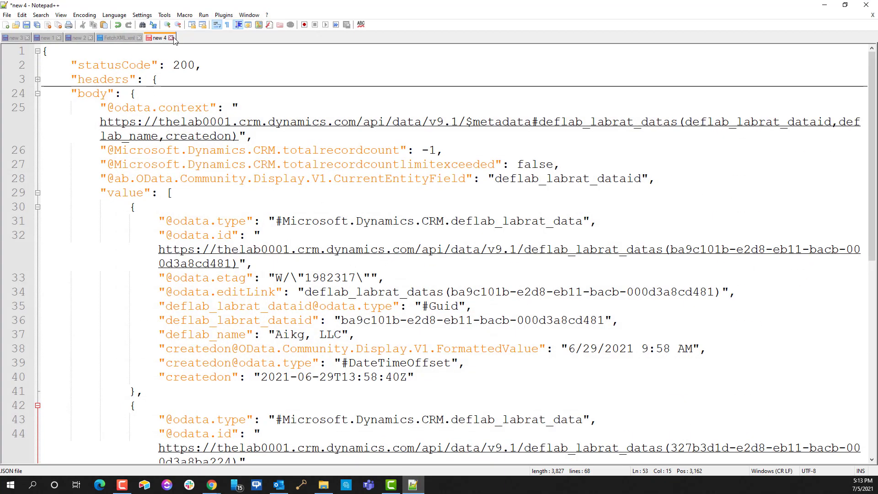
# Step: Close new 4 without saving and FetchXML.xml, then show the new 2 JSON tab
pyautogui.click(171, 38)
pyautogui.click(442, 273)
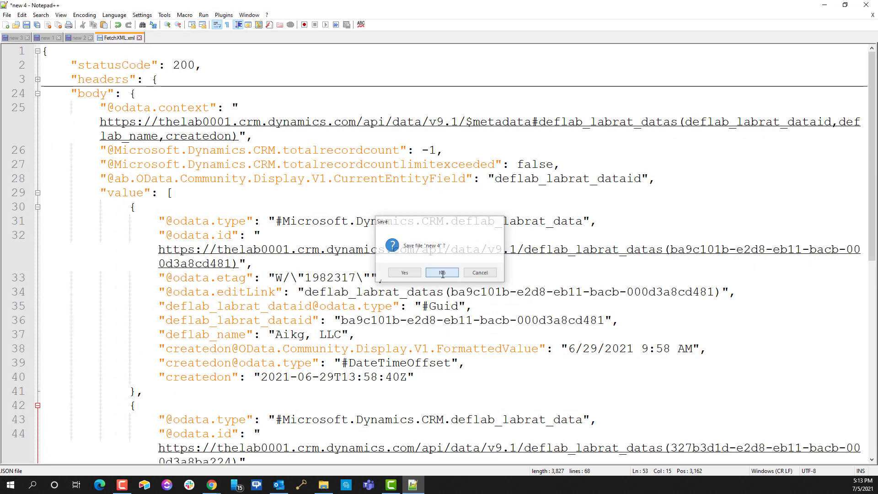
pyautogui.click(139, 38)
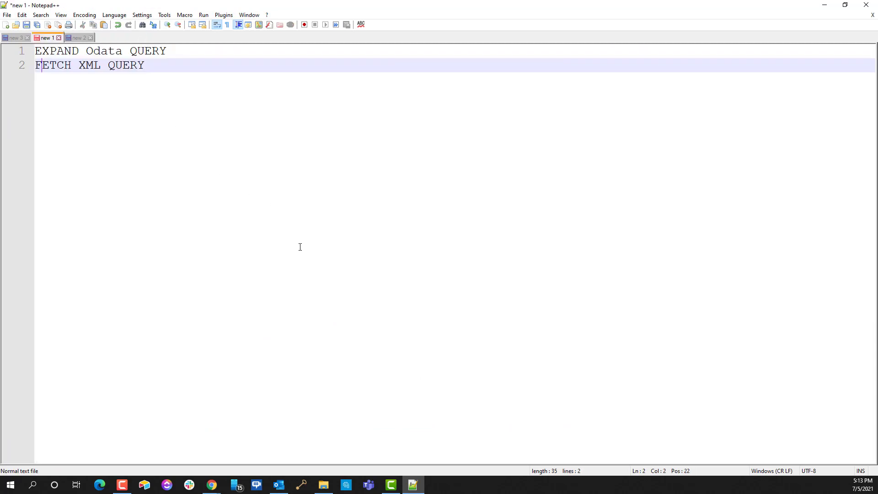
pyautogui.click(77, 39)
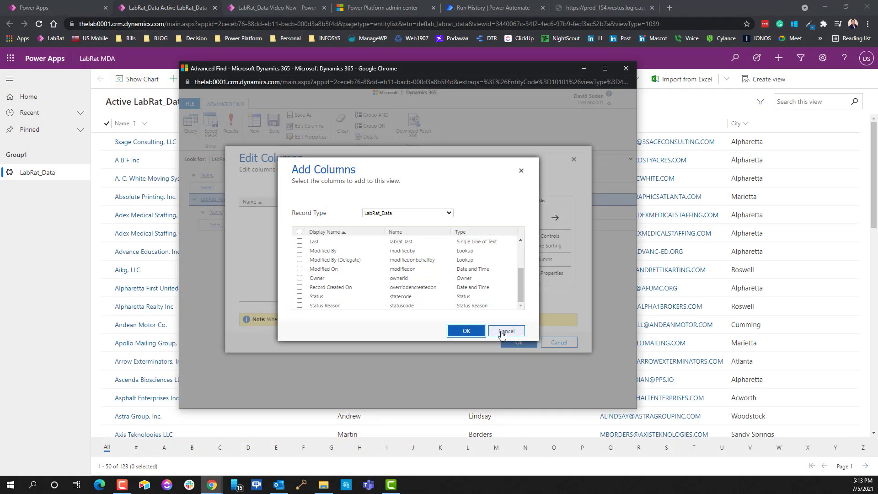
# Step: Cancel the Add Columns and Edit Columns dialogs and close Advanced Find
pyautogui.click(506, 331)
pyautogui.click(562, 344)
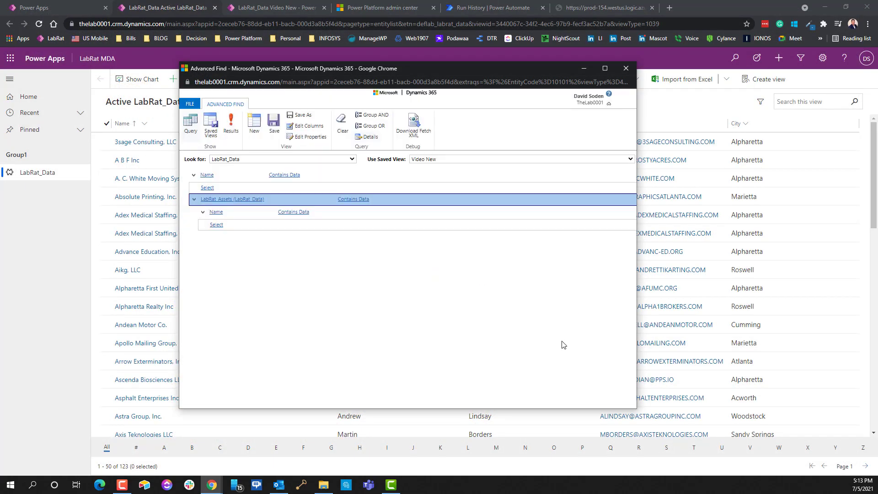
pyautogui.click(625, 69)
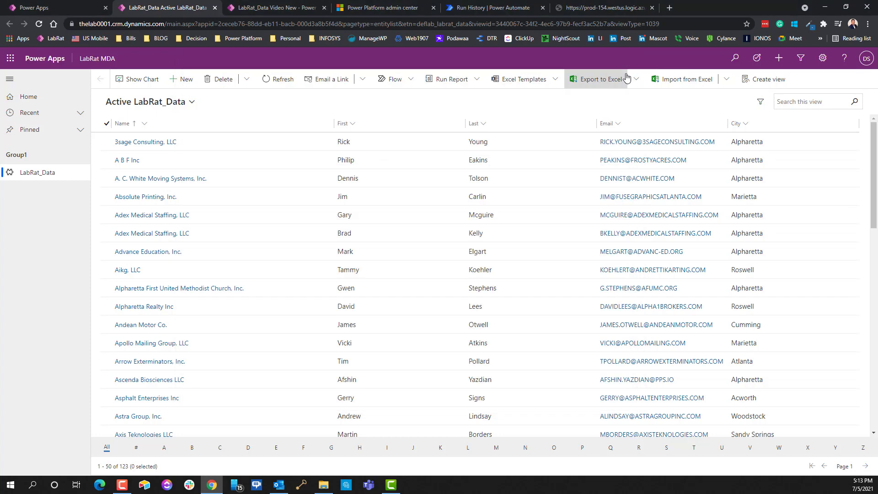